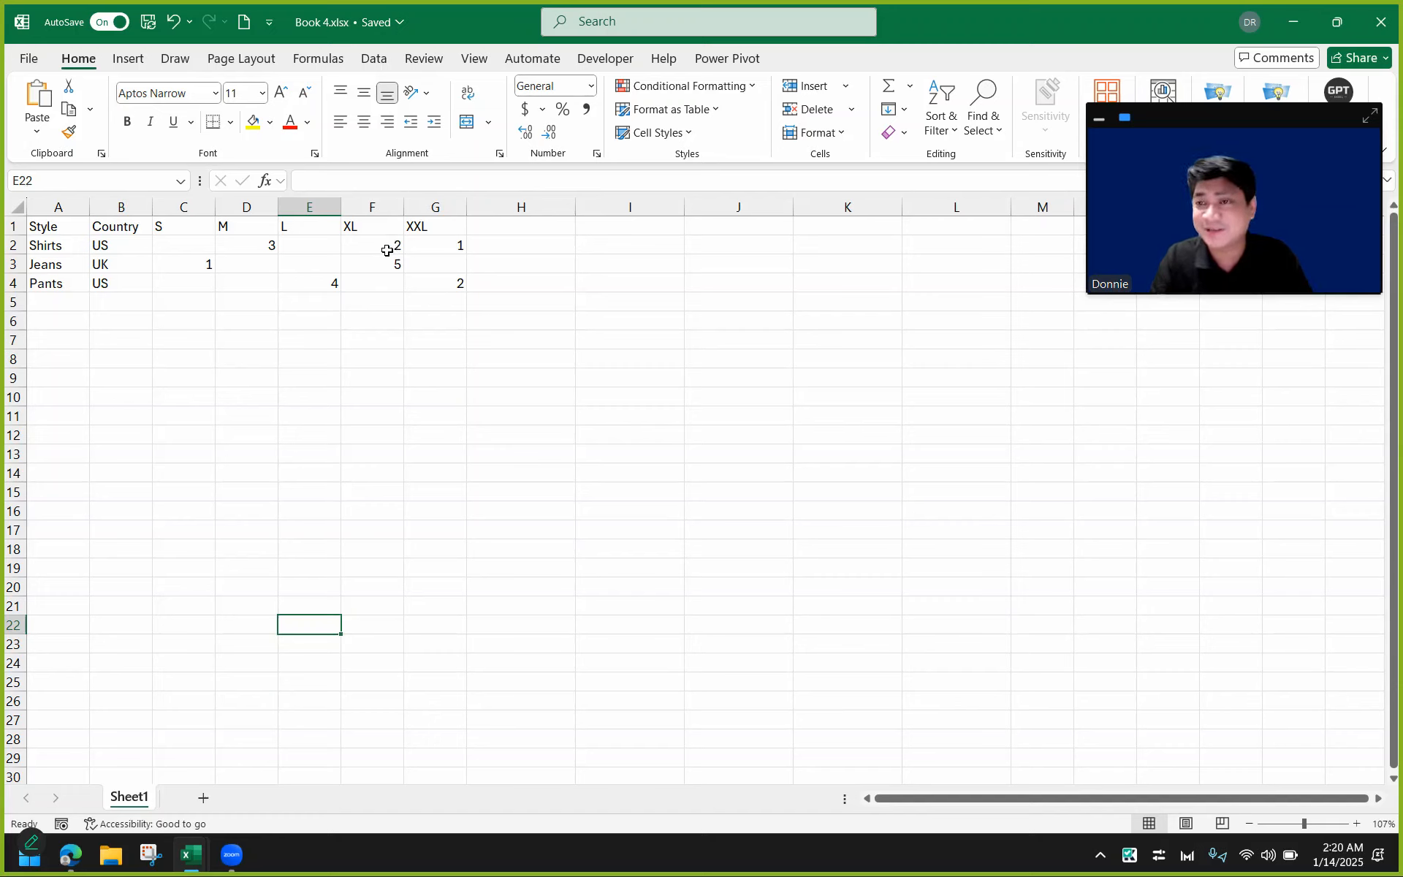
drag(1183, 121, 1141, 570)
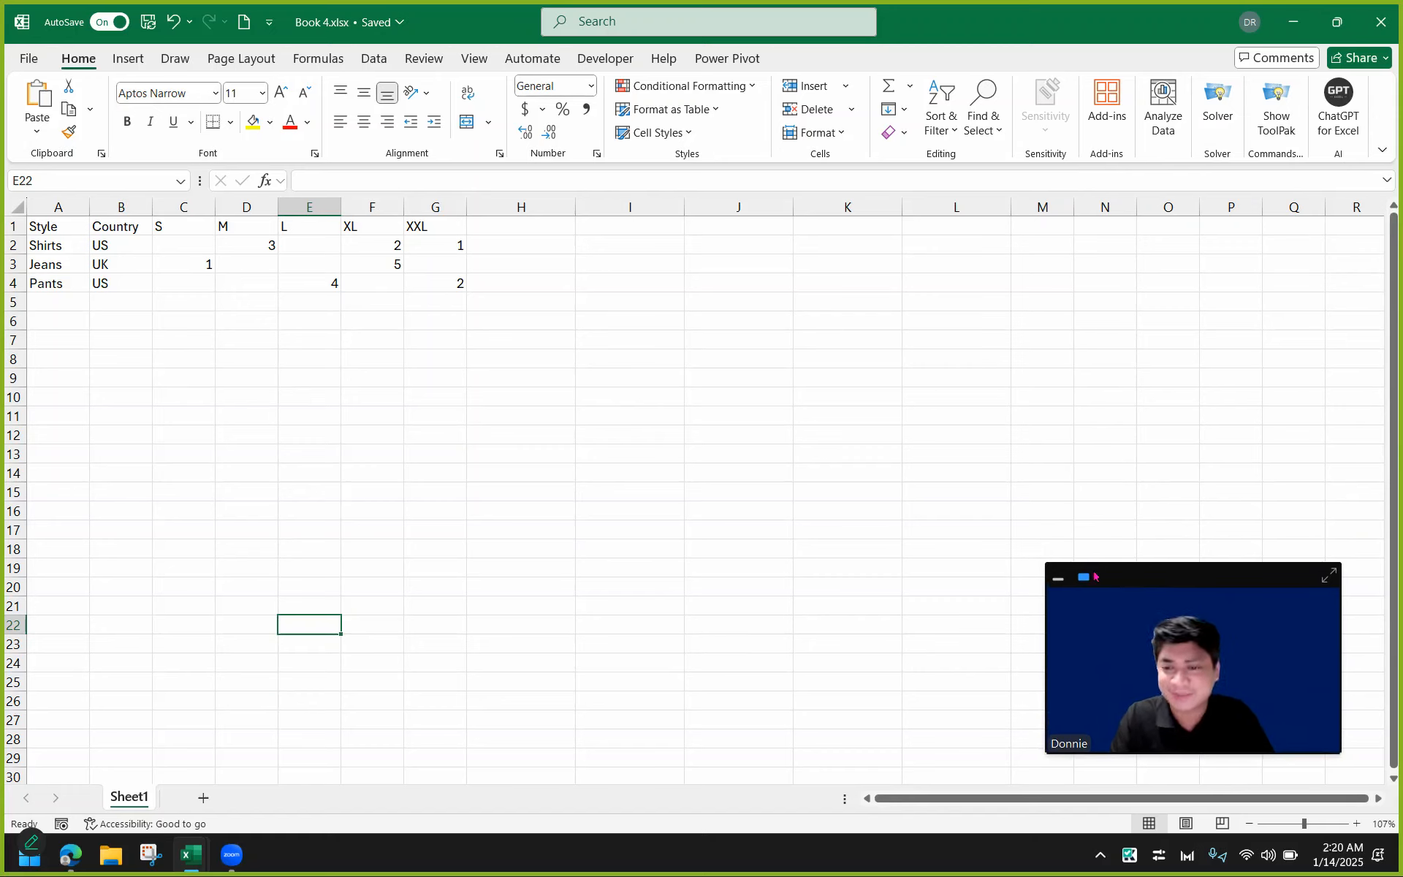
drag(1143, 573, 1149, 604)
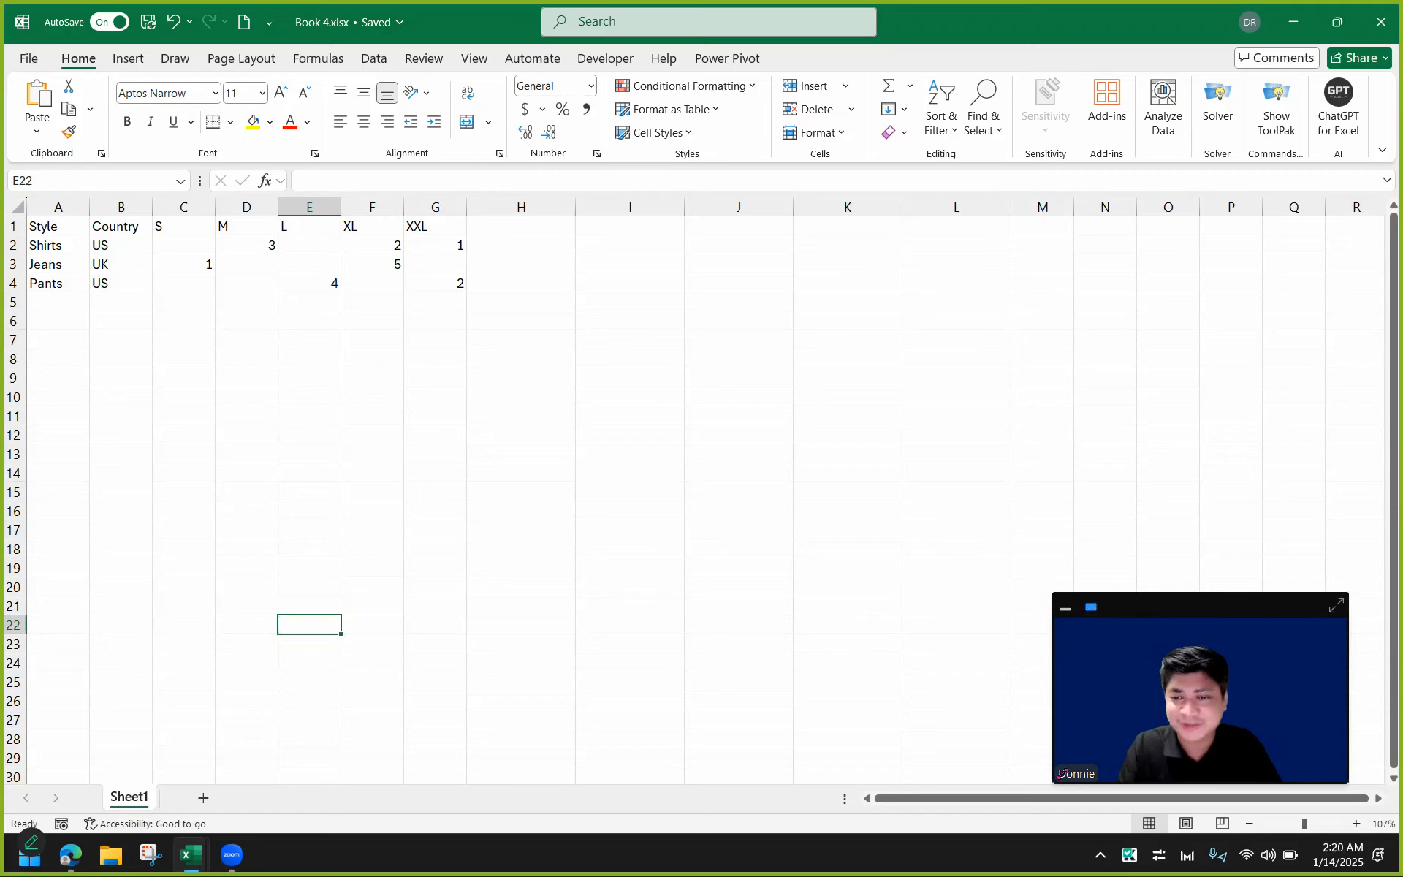
drag(1053, 783, 1134, 737)
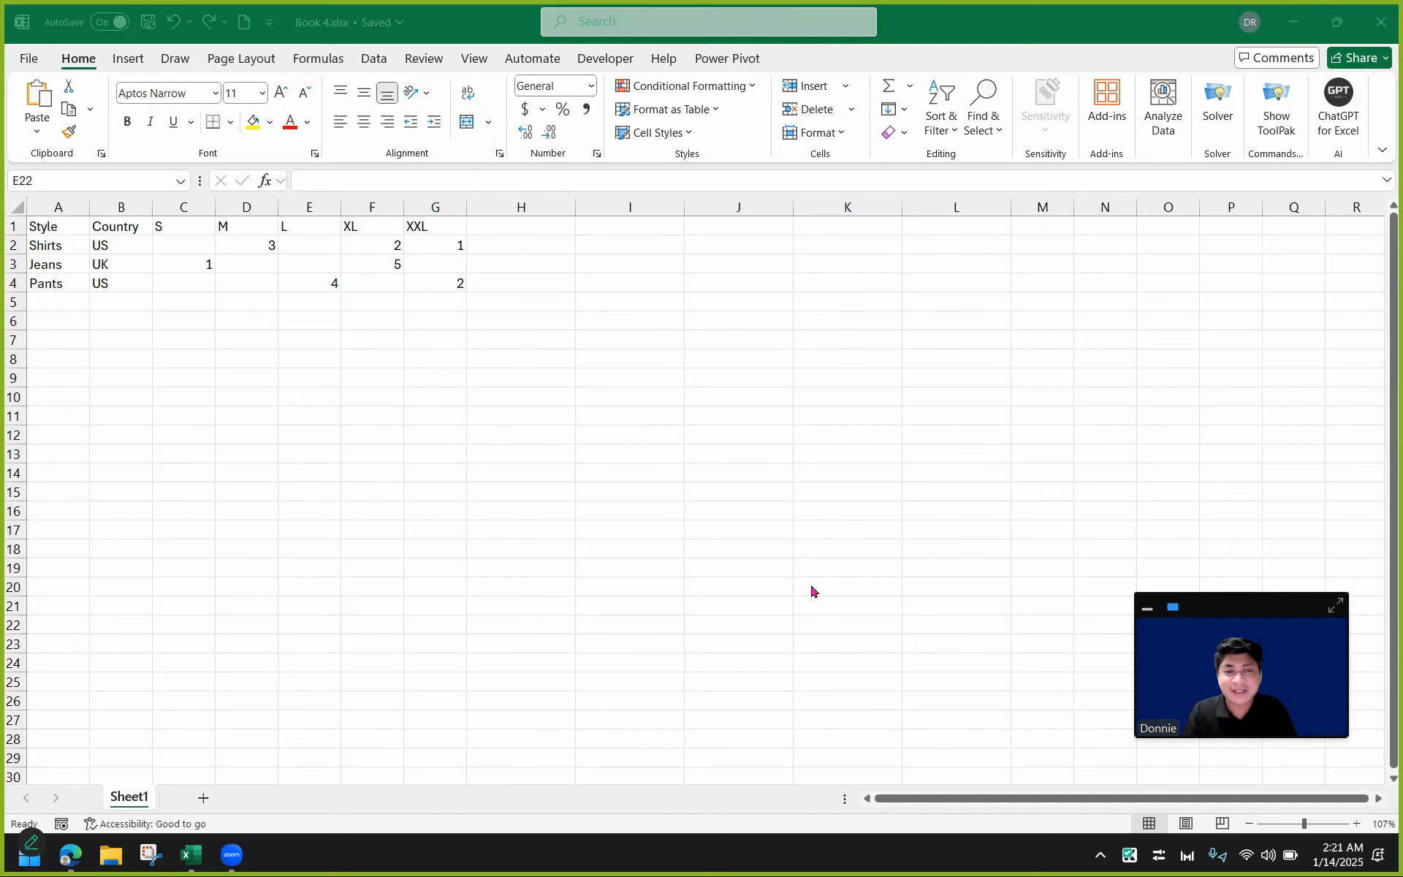
Zoom in to 150% and examine the table's Style and Country columns, header row and full data range A1:G4.
scroll(811, 585, up, 1)
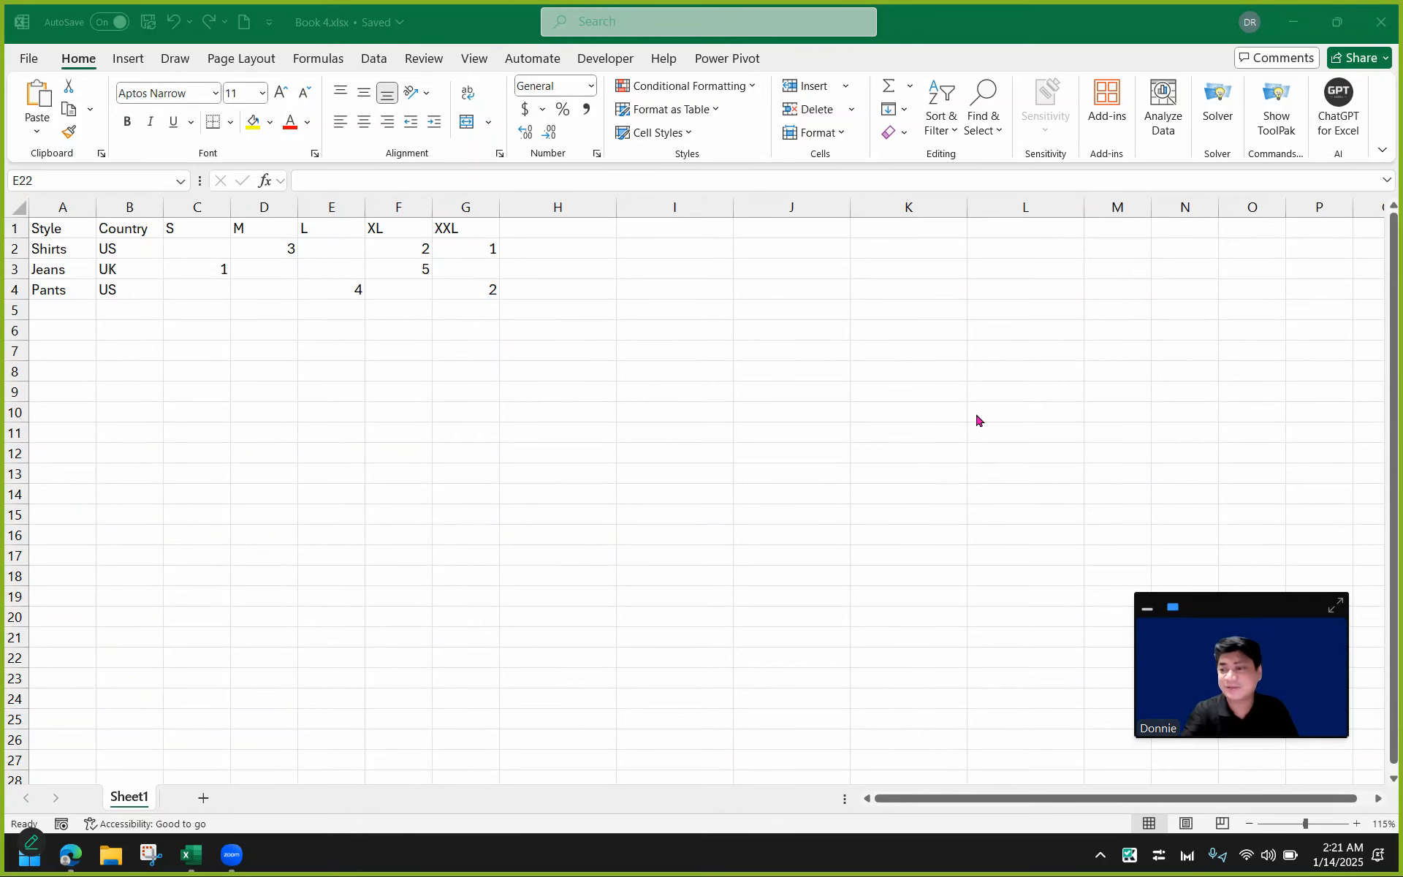
click(1357, 825)
click(1357, 825)
click(1357, 825)
click(1357, 825)
scroll(380, 416, up, 1)
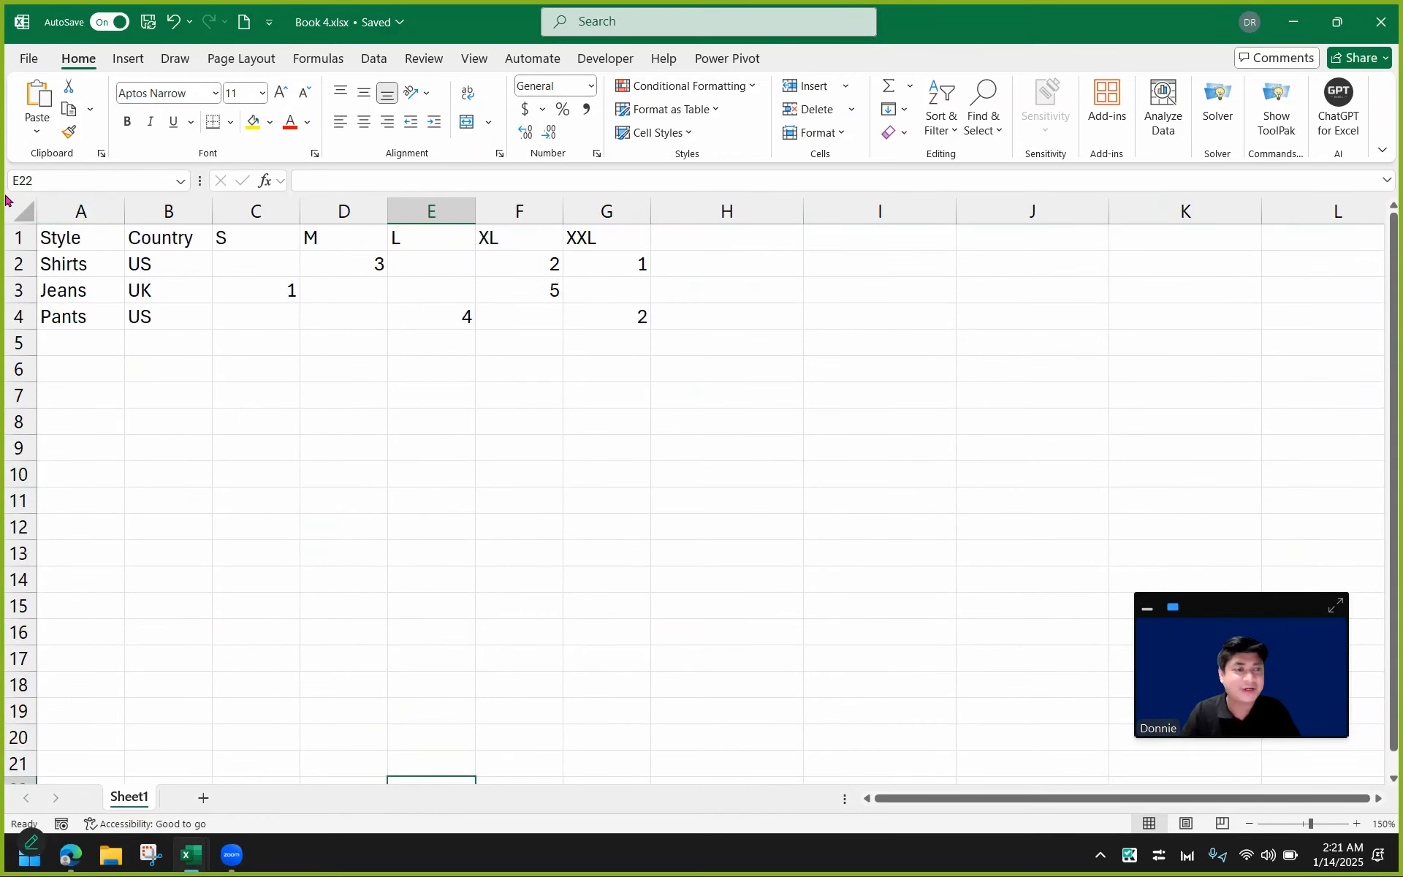
click(100, 206)
drag(100, 206, 163, 207)
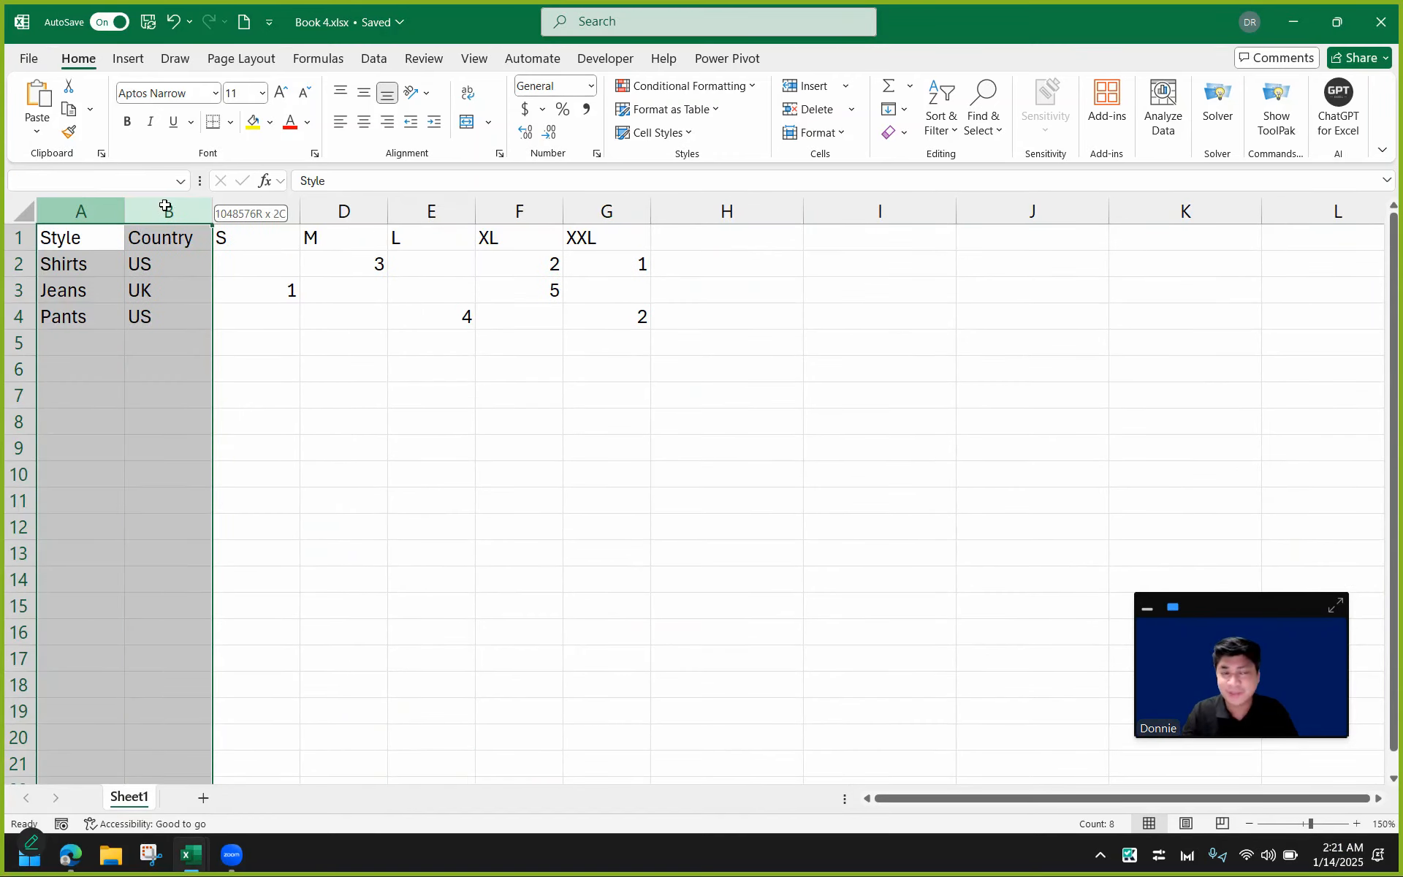
click(13, 236)
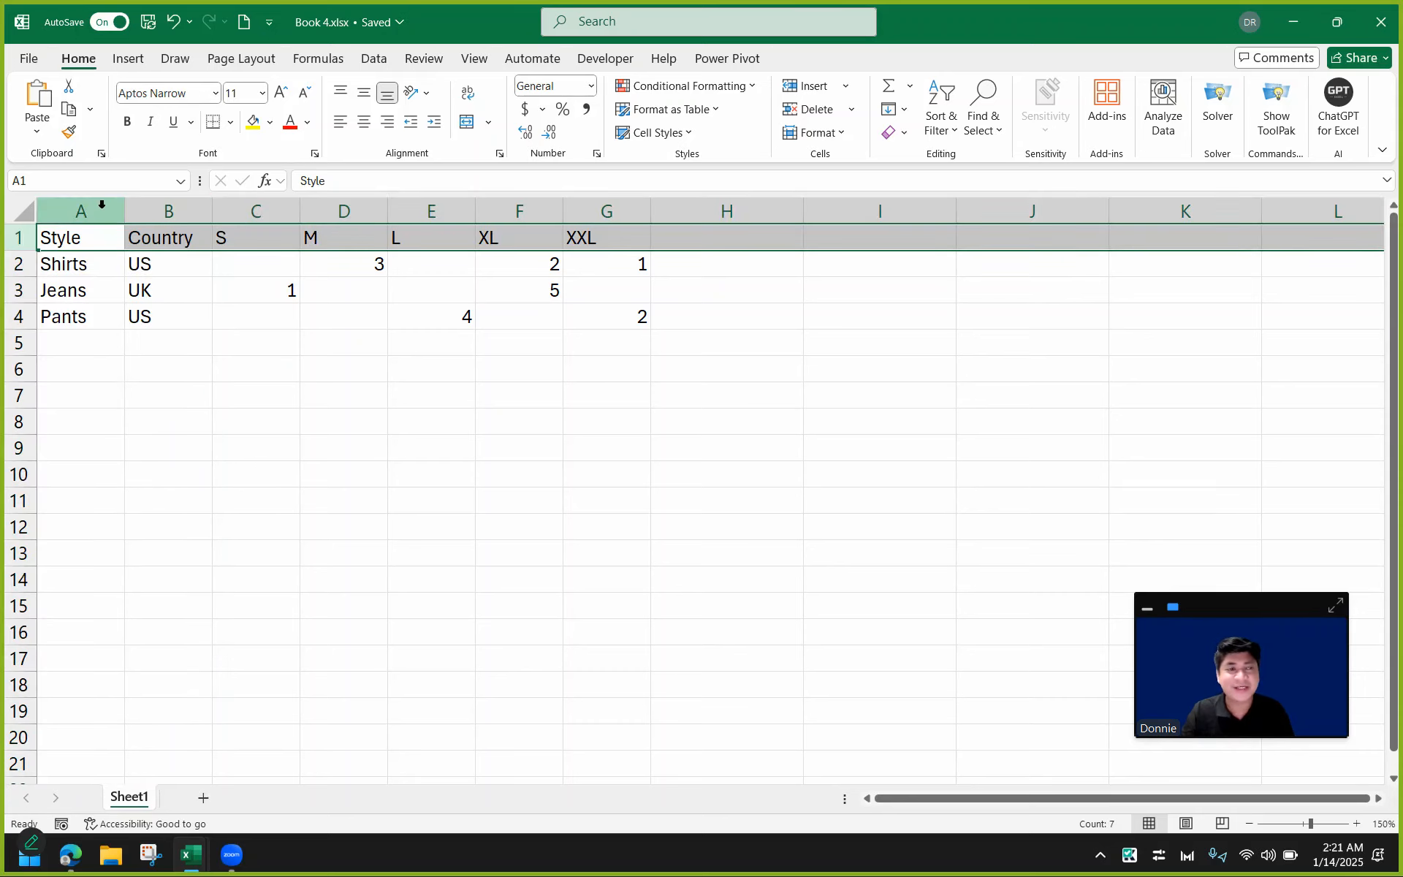
ctrl+drag(101, 205, 164, 208)
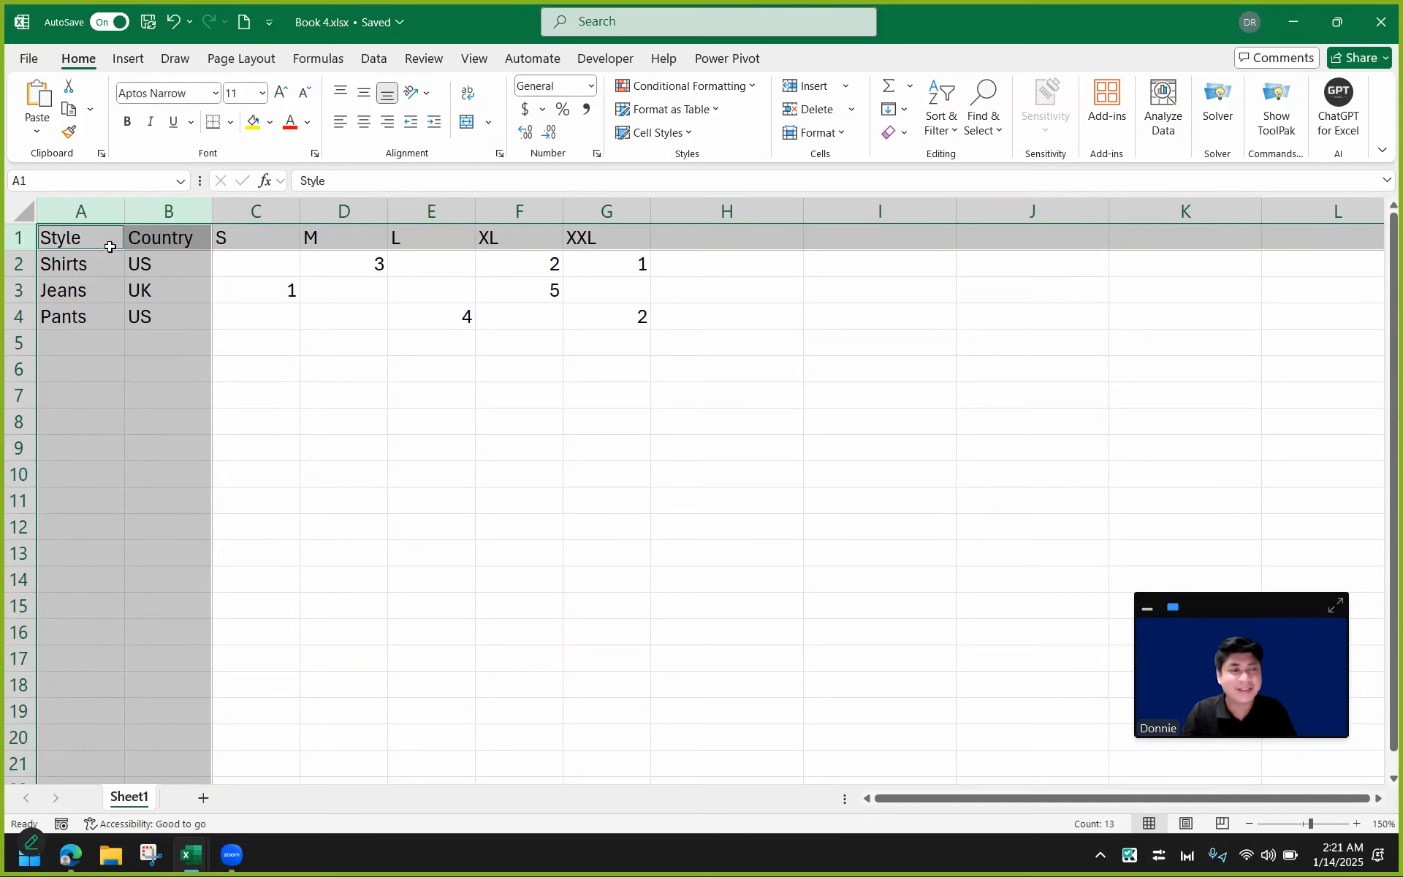
click(111, 210)
click(168, 210)
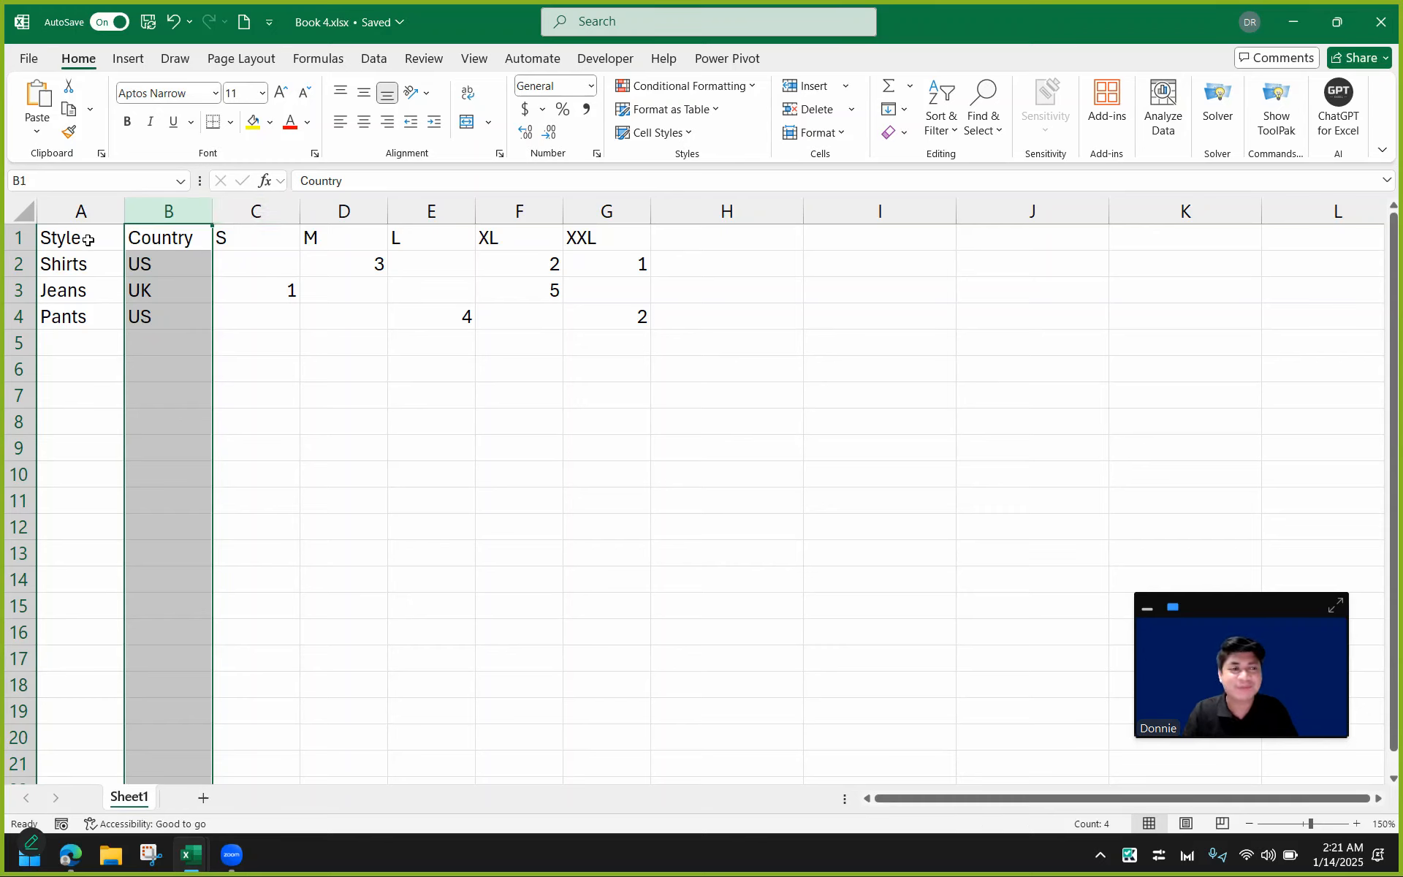
drag(88, 241, 613, 310)
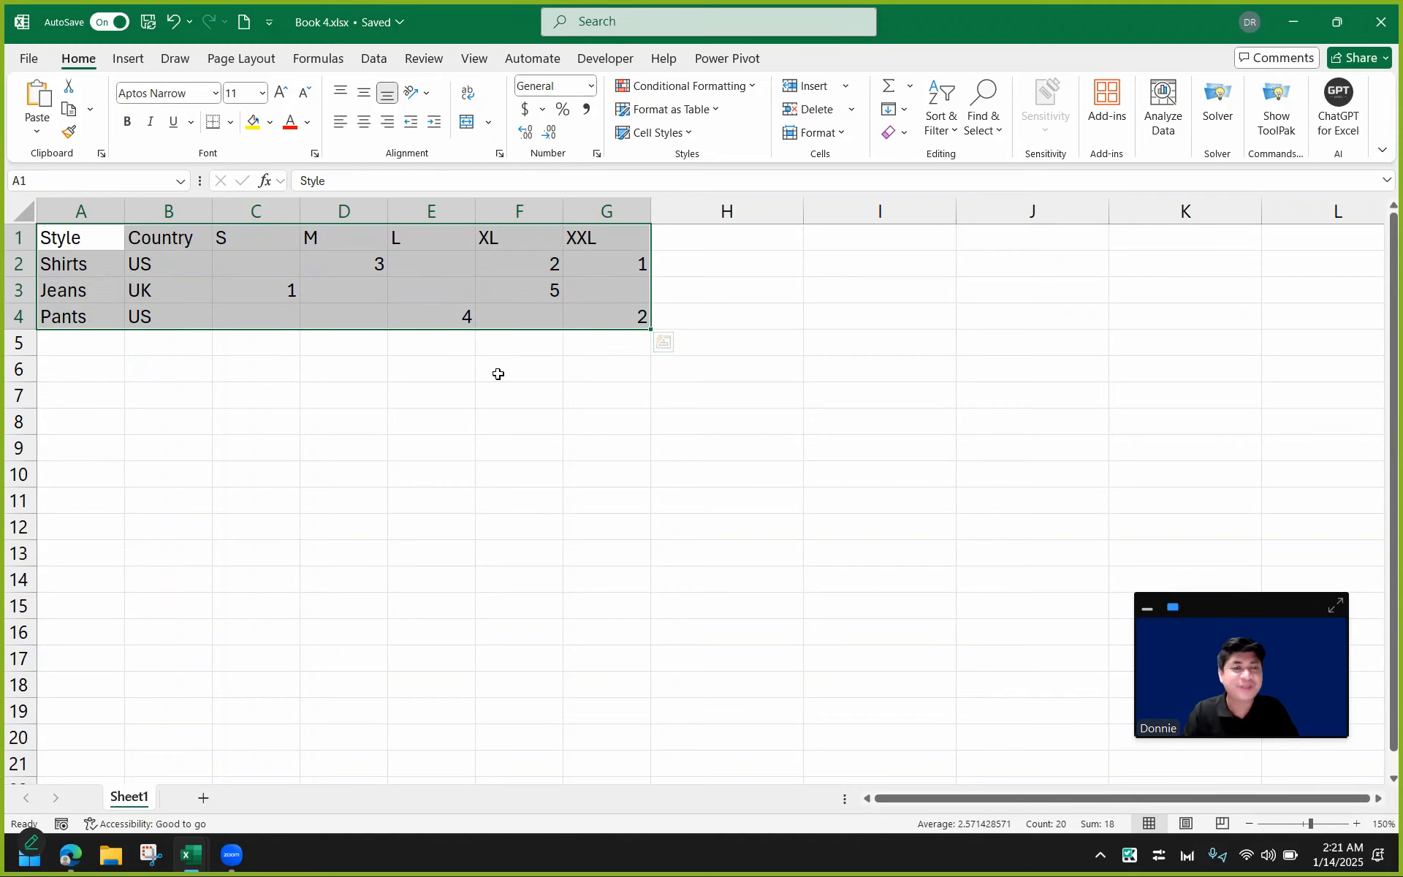
click(495, 445)
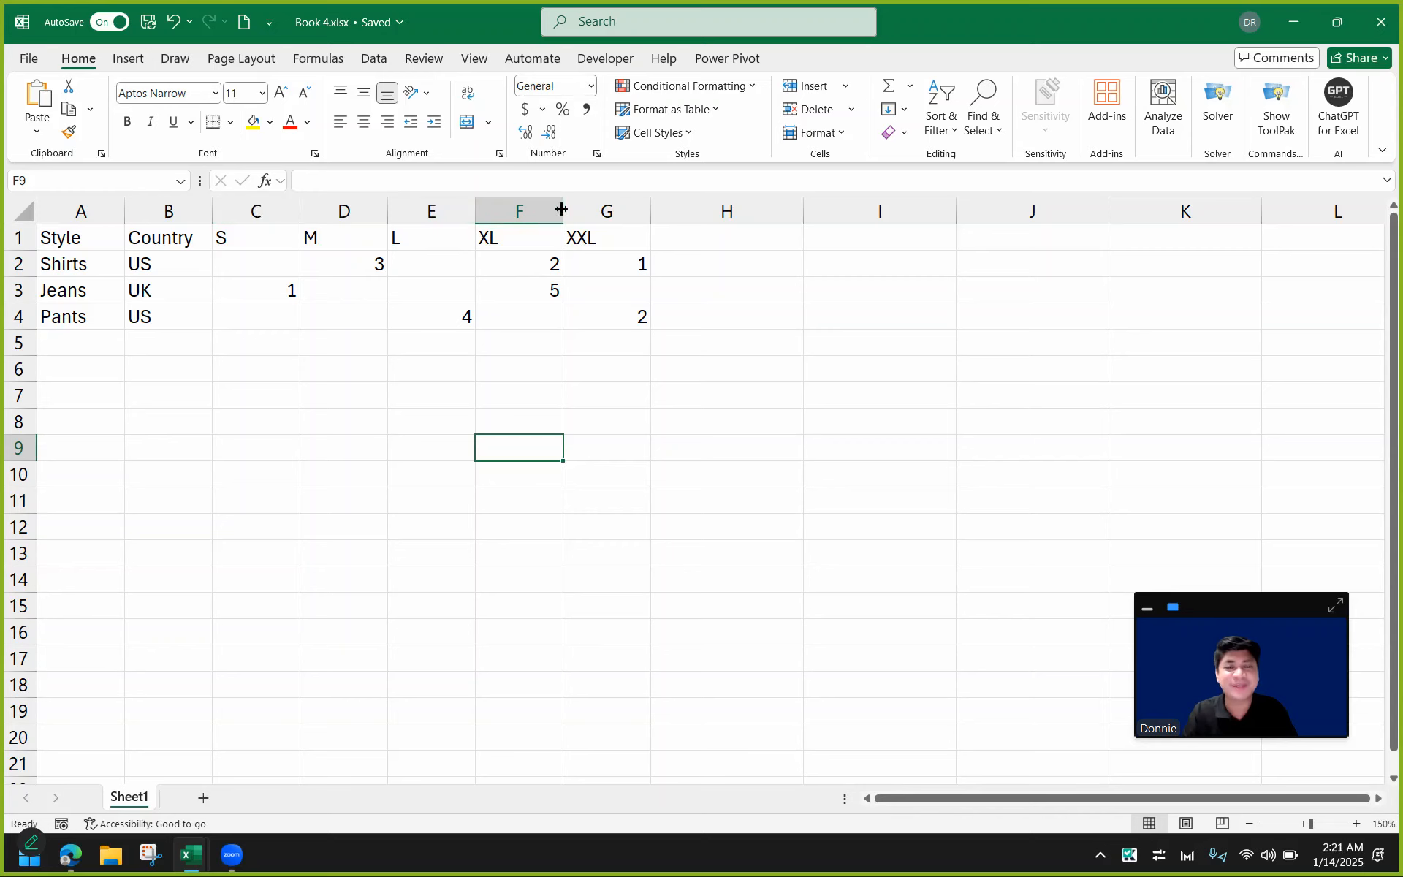
Narrow the size columns C through G to fit their contents.
drag(276, 204, 526, 211)
click(571, 281)
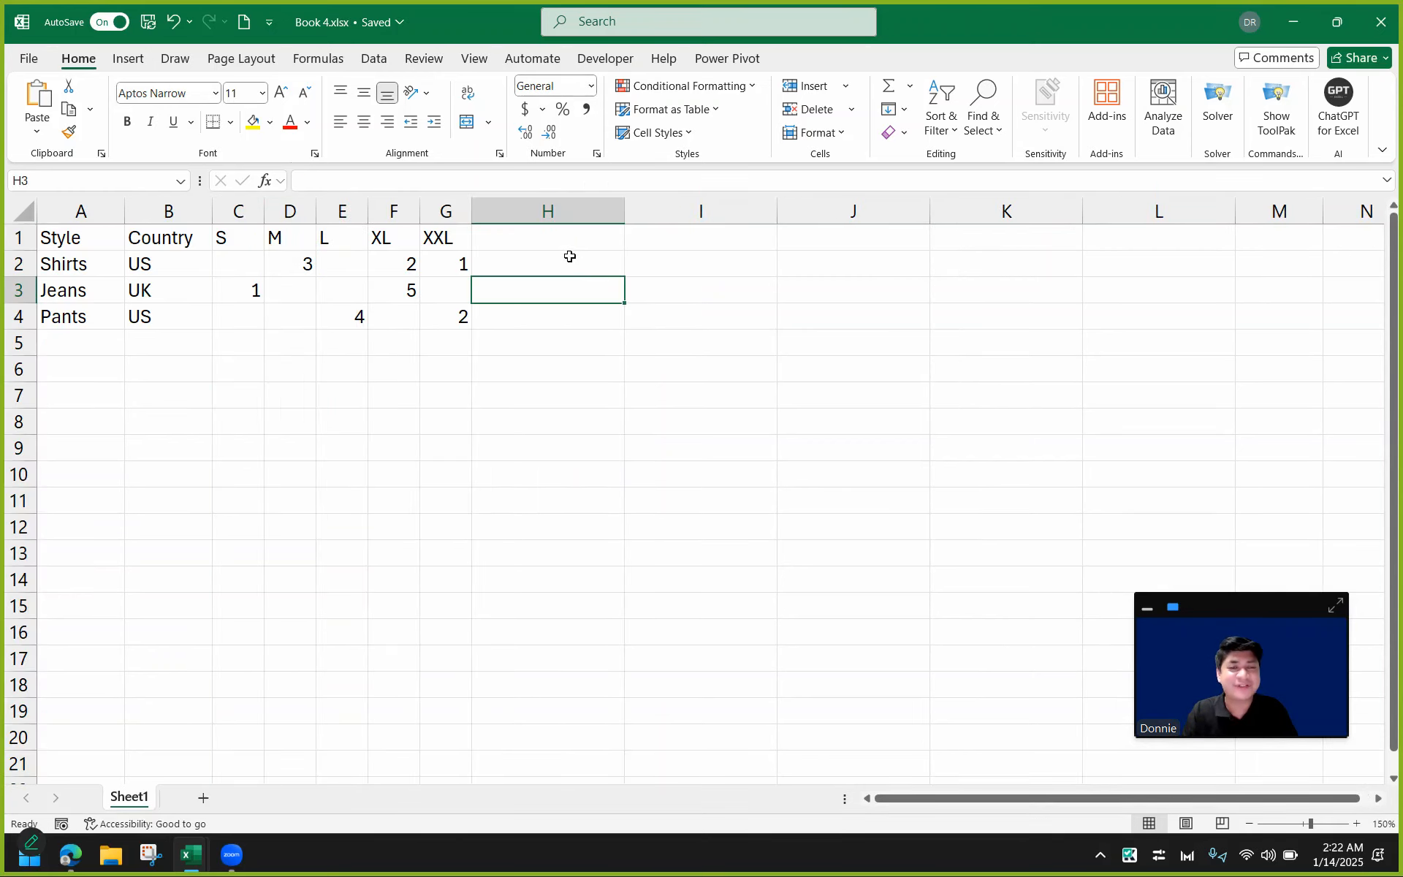
Enter the formula =INDIRECT("R1C3",0) in cell H2 to return a header using an R1C1-style reference.
click(568, 261)
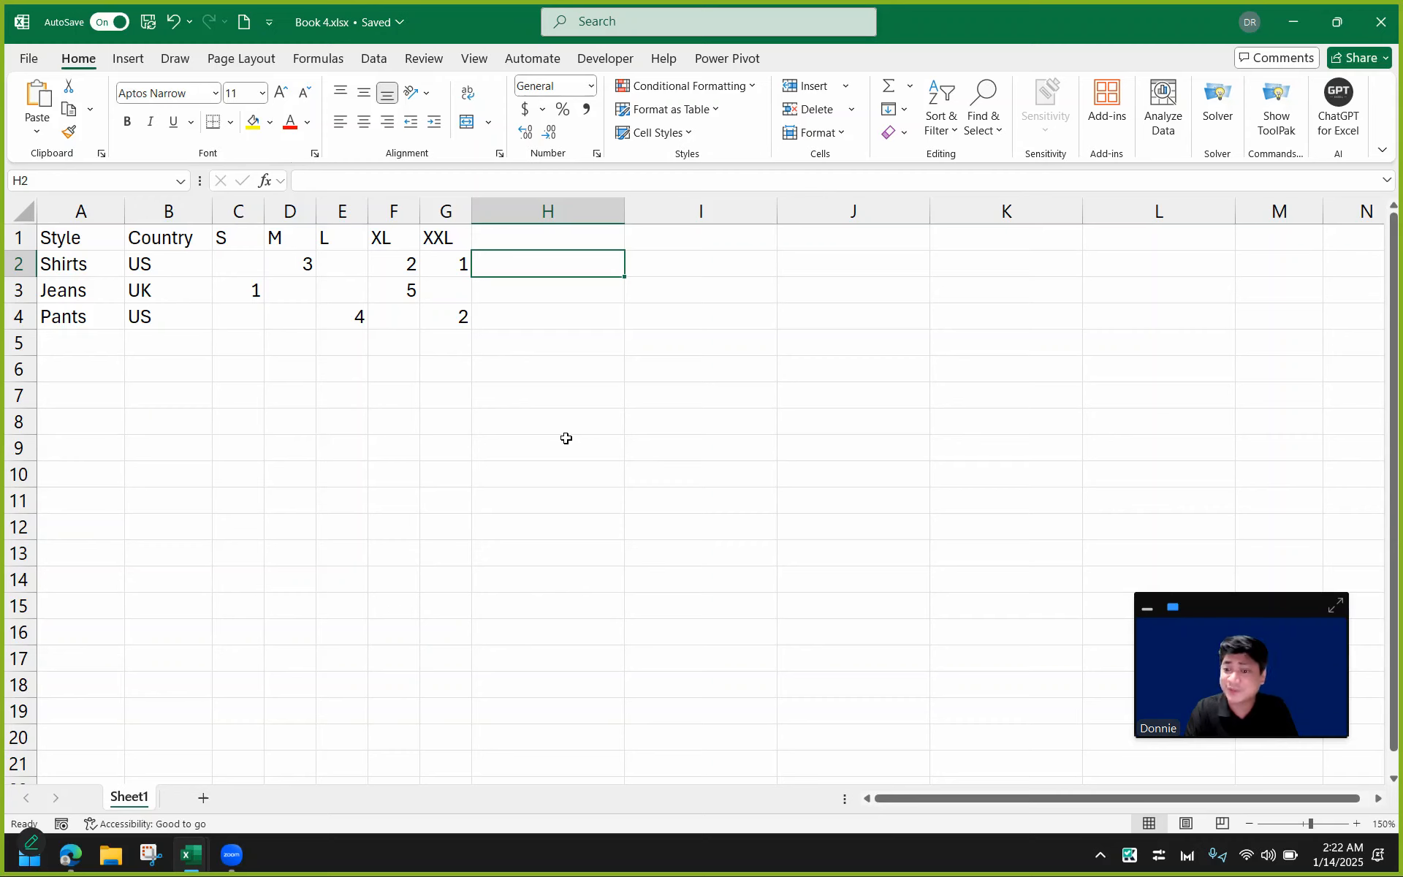
text(=INDI)
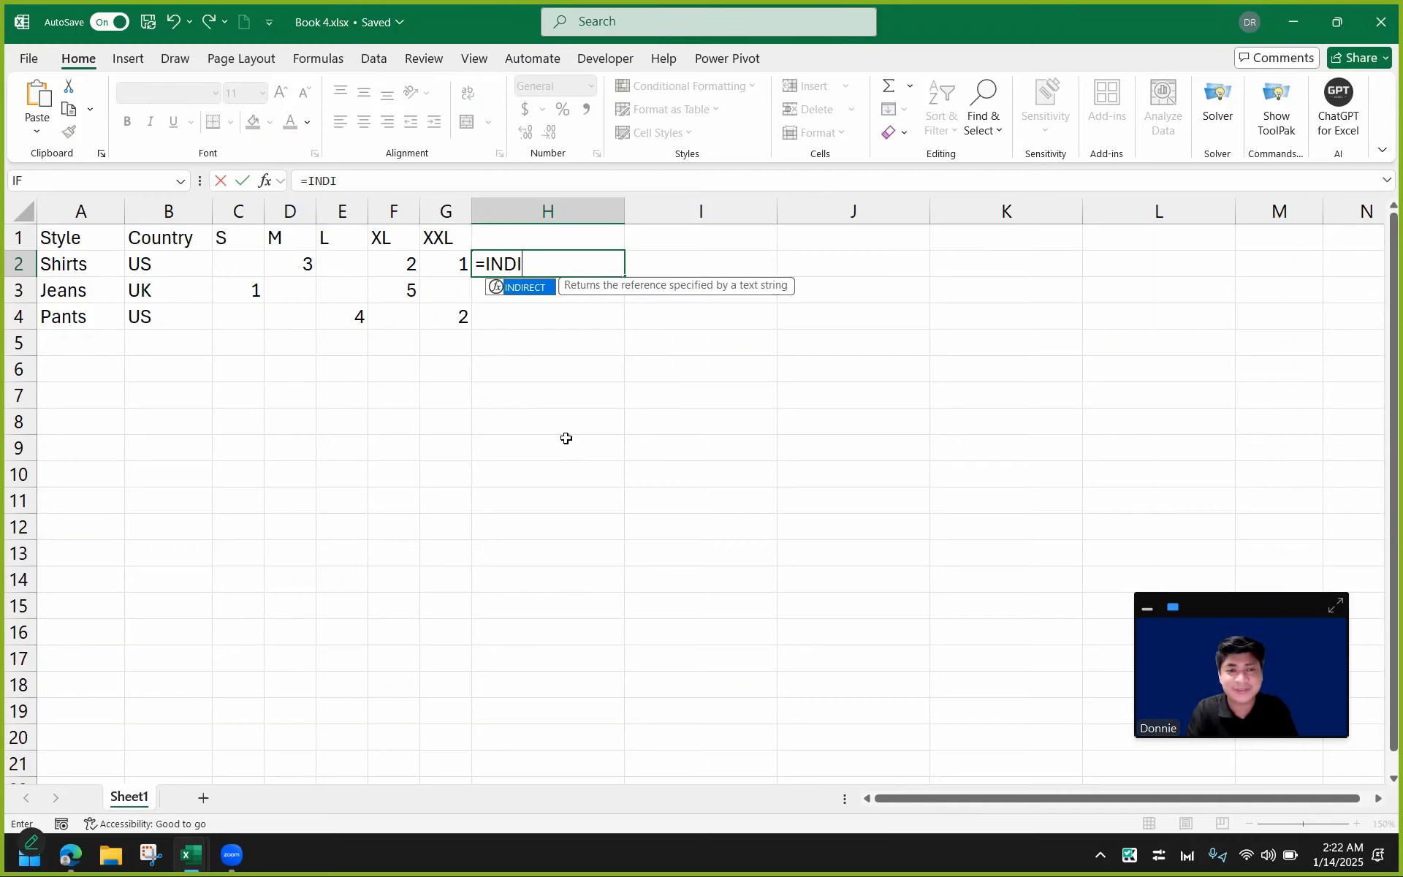
text(RECT()
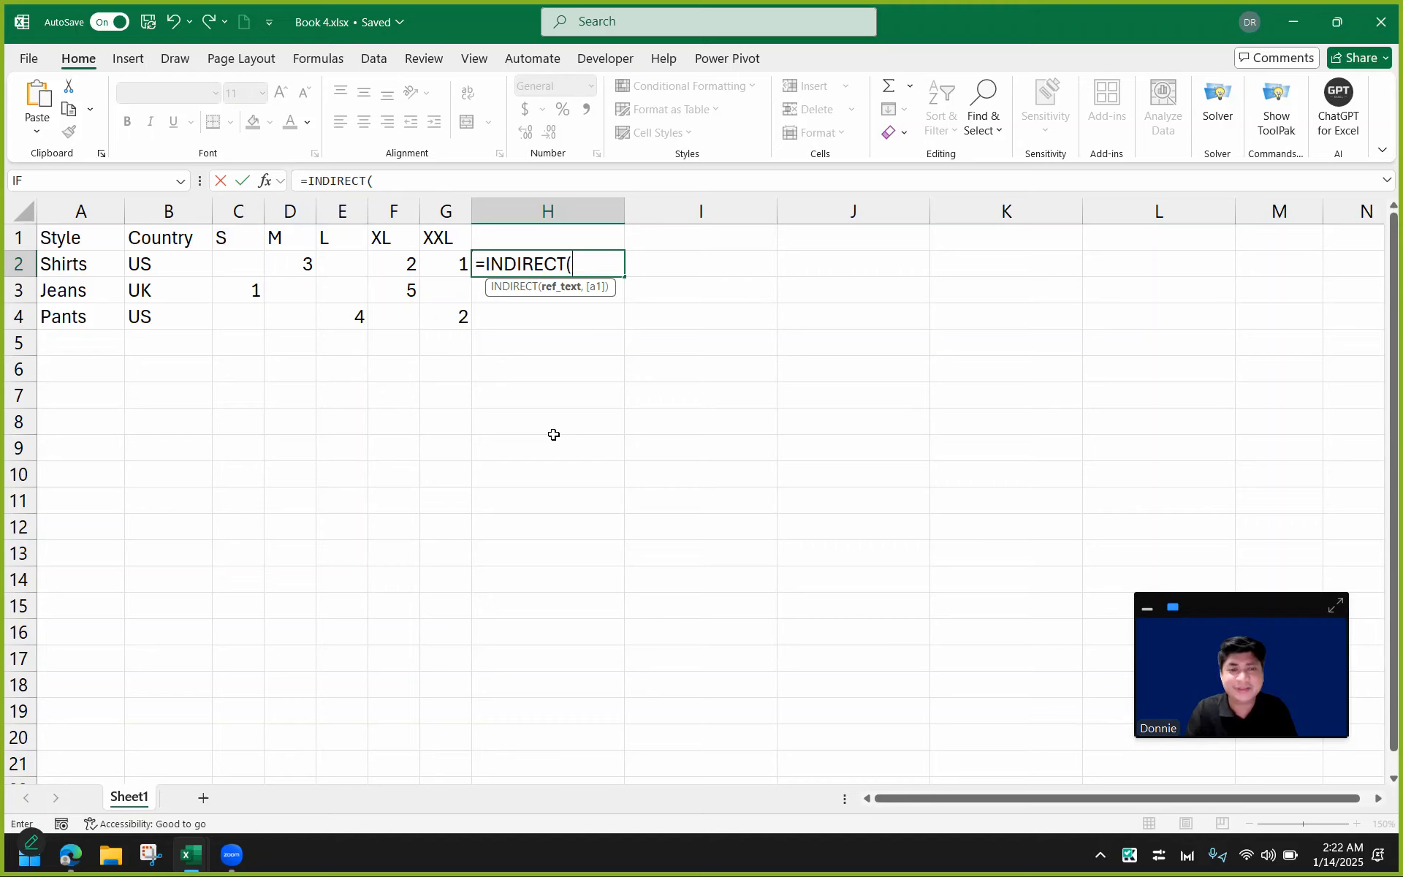
text("R)
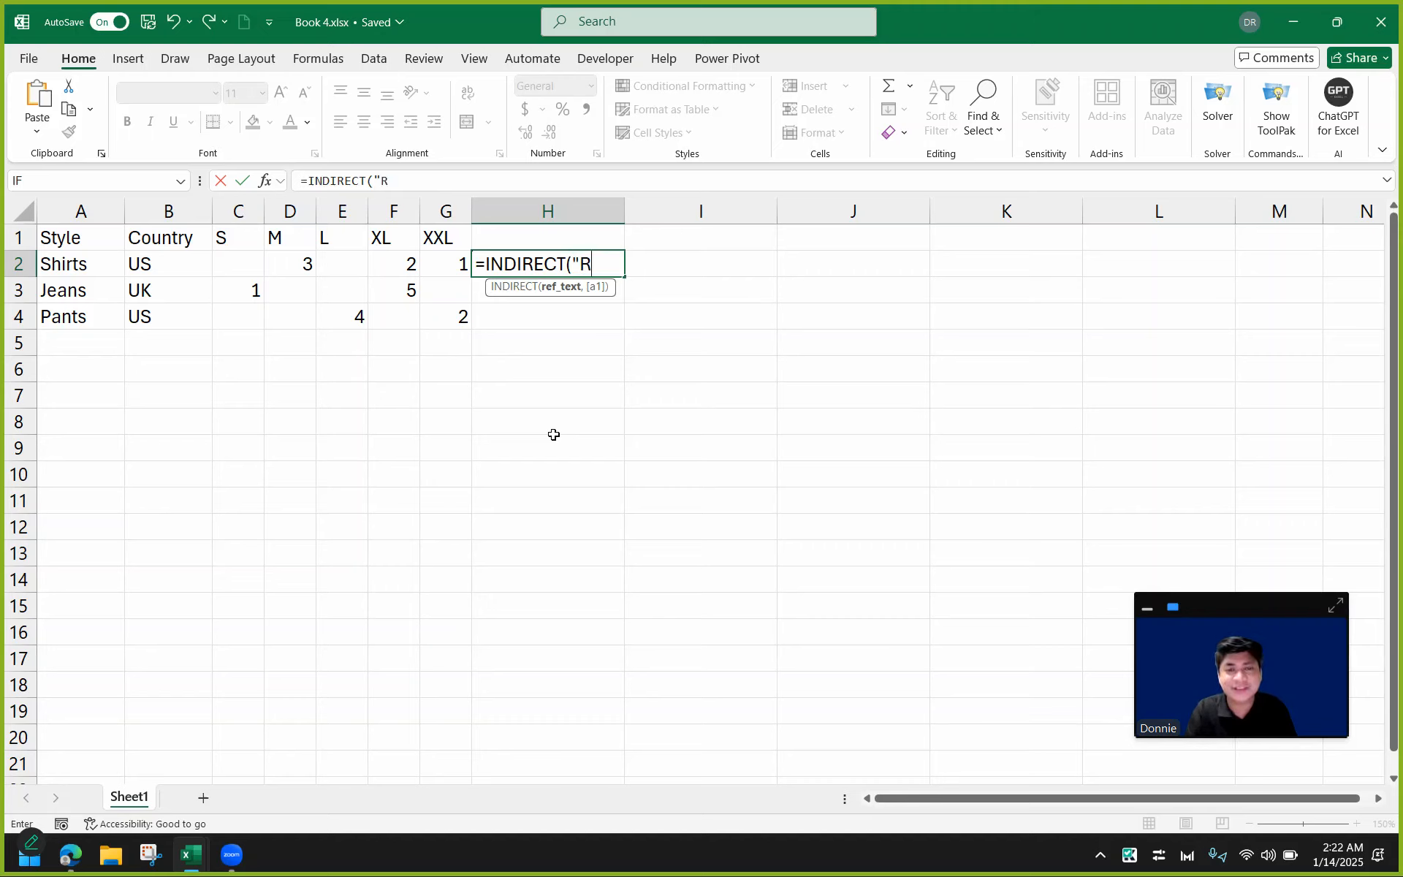
text(1C)
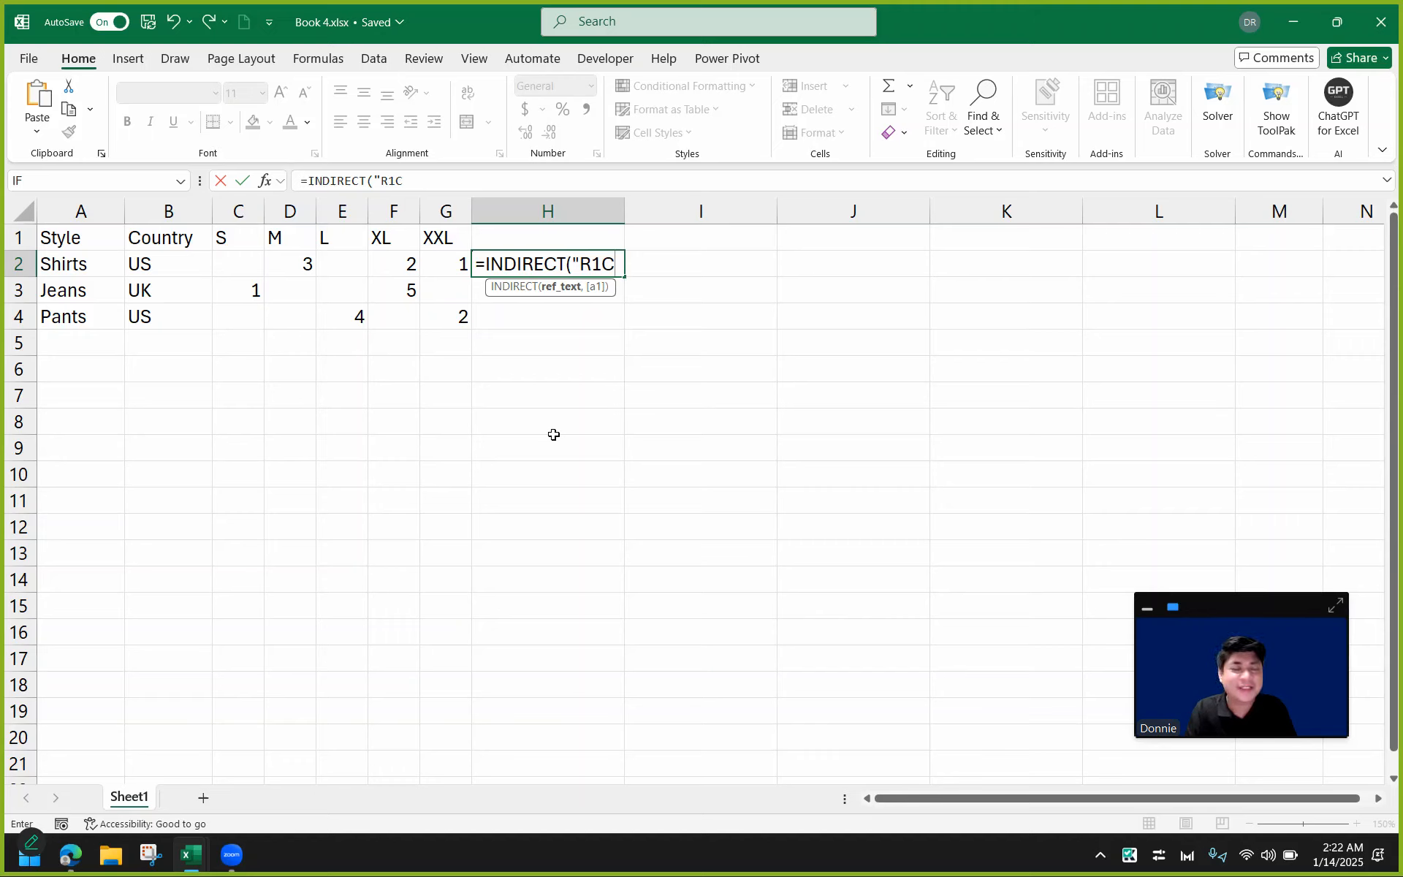
text(3")
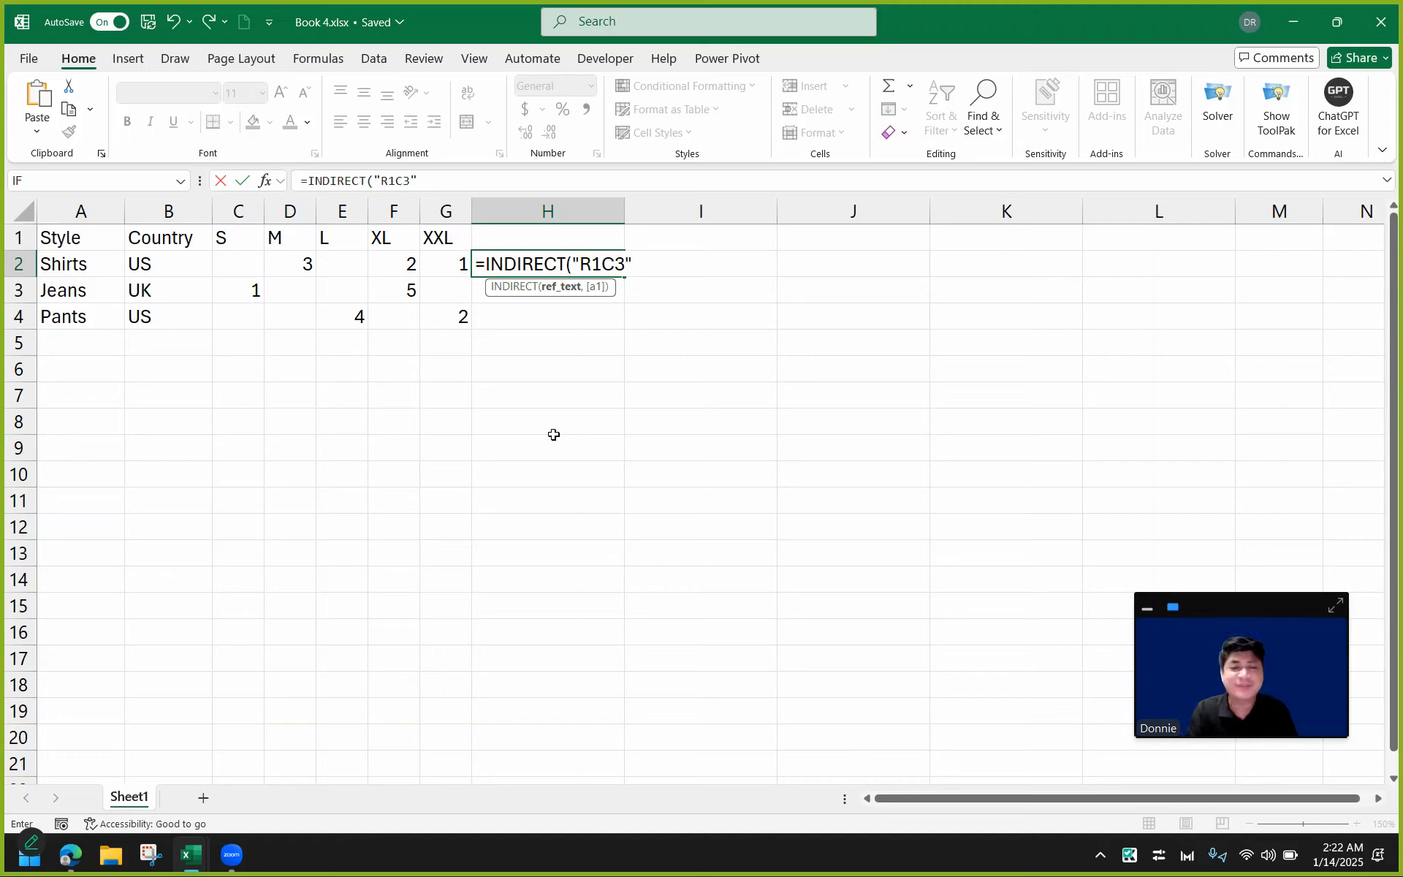
text(,)
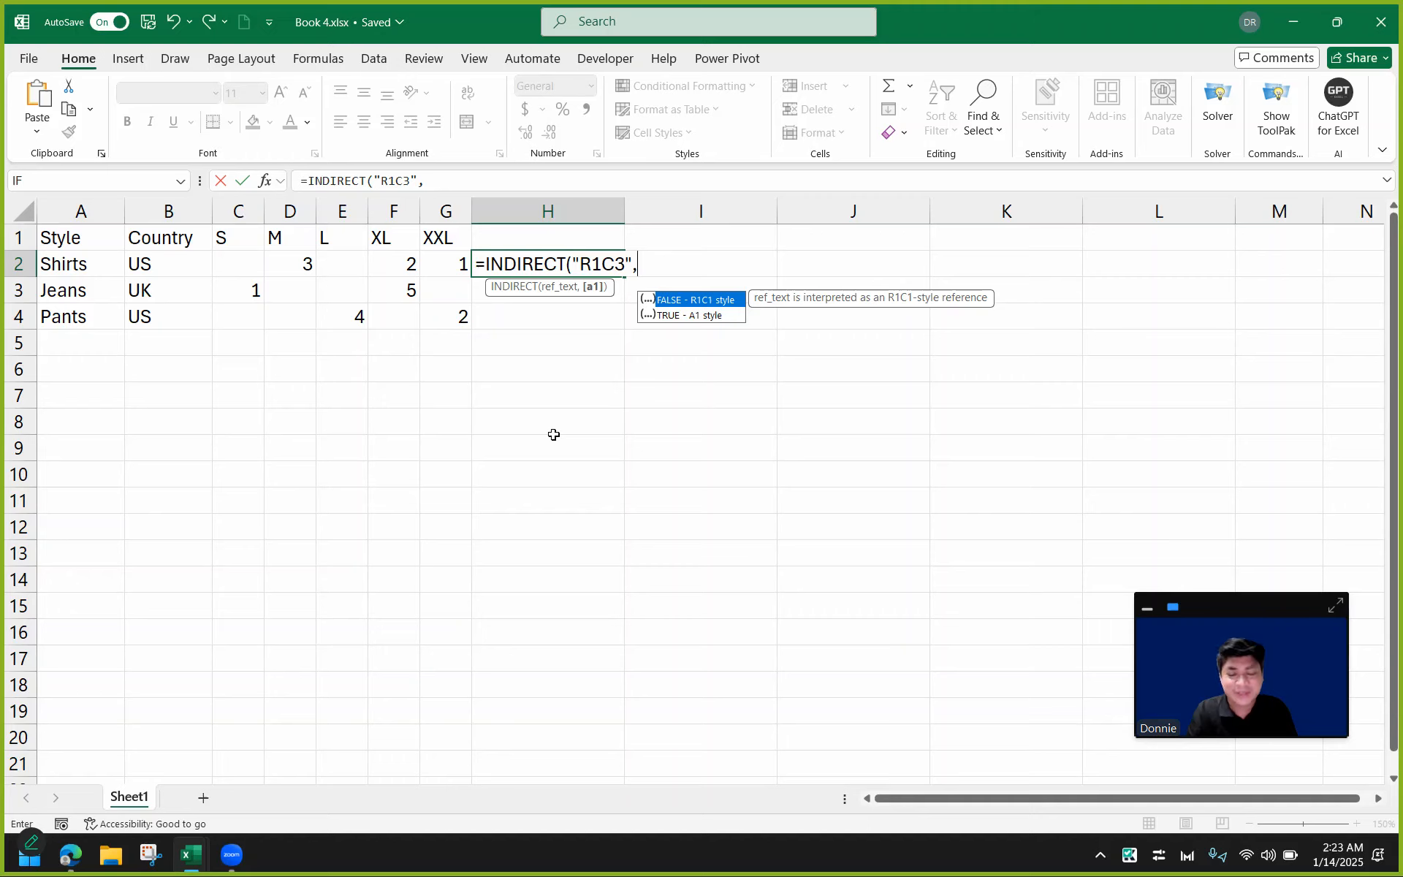
text(FALSE)
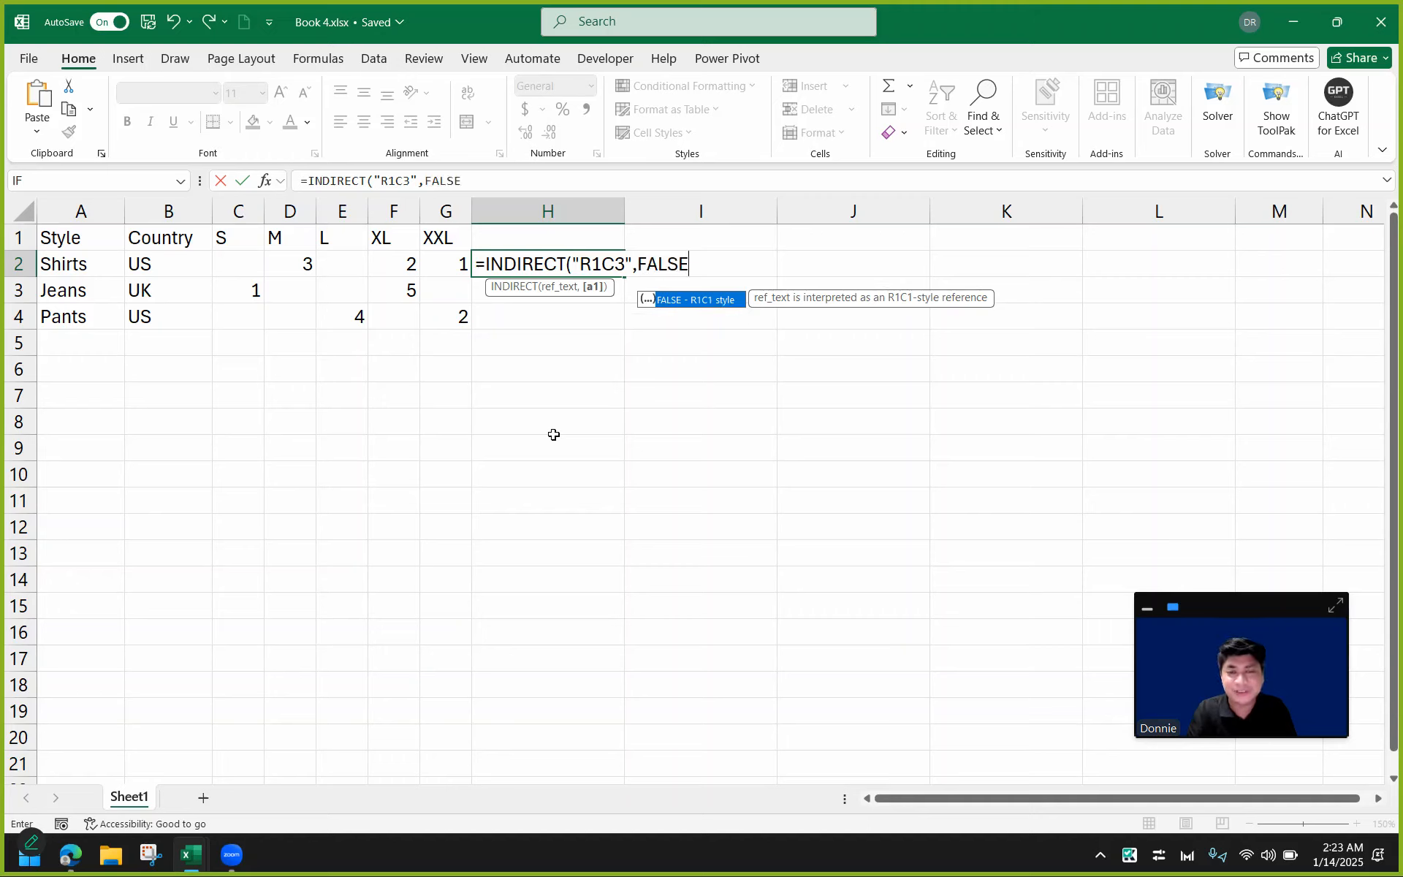
key(BackSpace)
key(BackSpace)
key(BackSpace)
key(BackSpace)
key(BackSpace)
text(0)
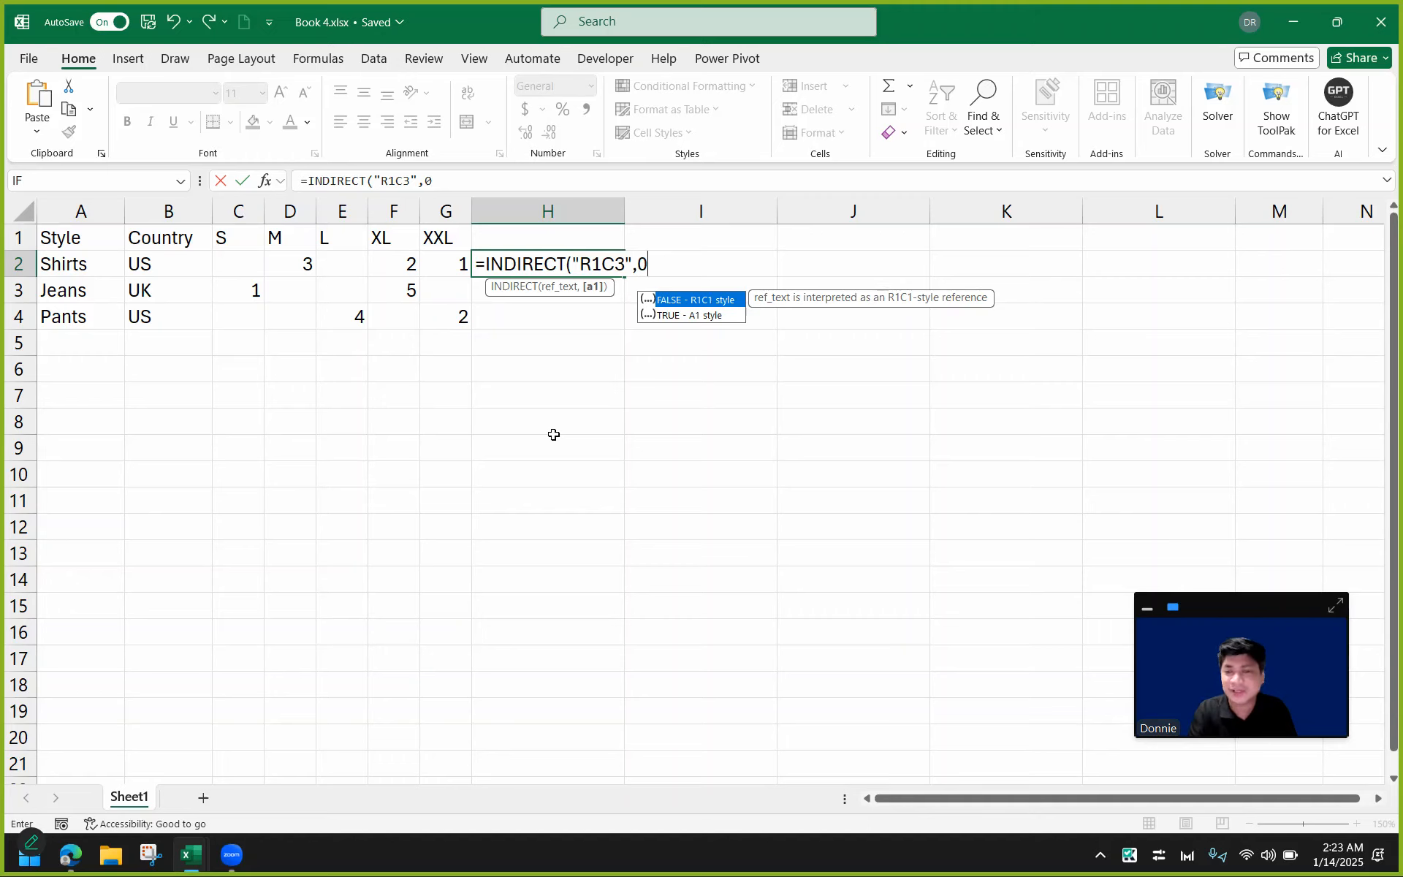
text())
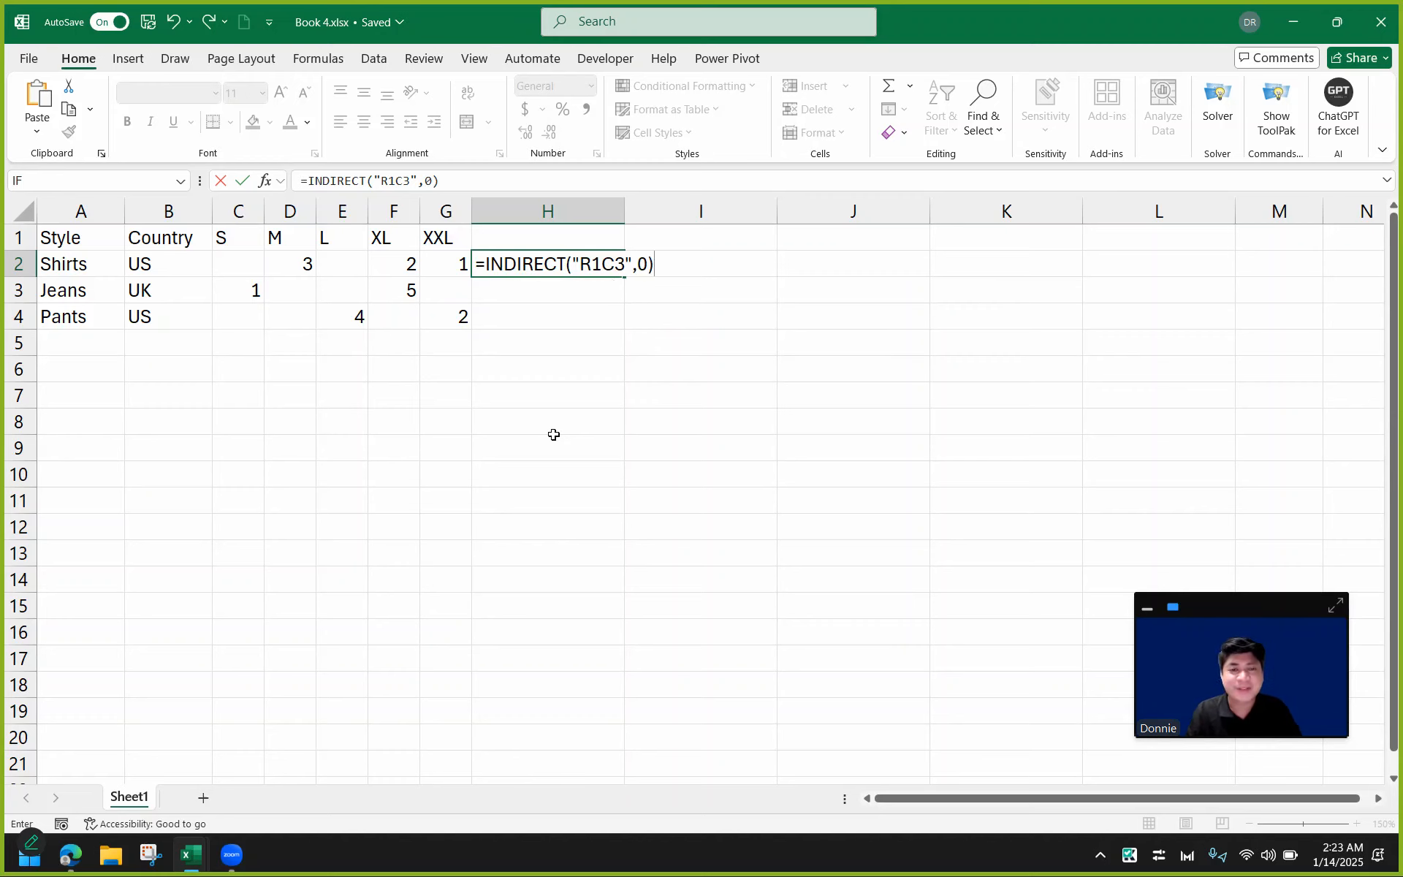
key(Return)
Change the INDIRECT reference in H2's formula to R1C5.
click(541, 263)
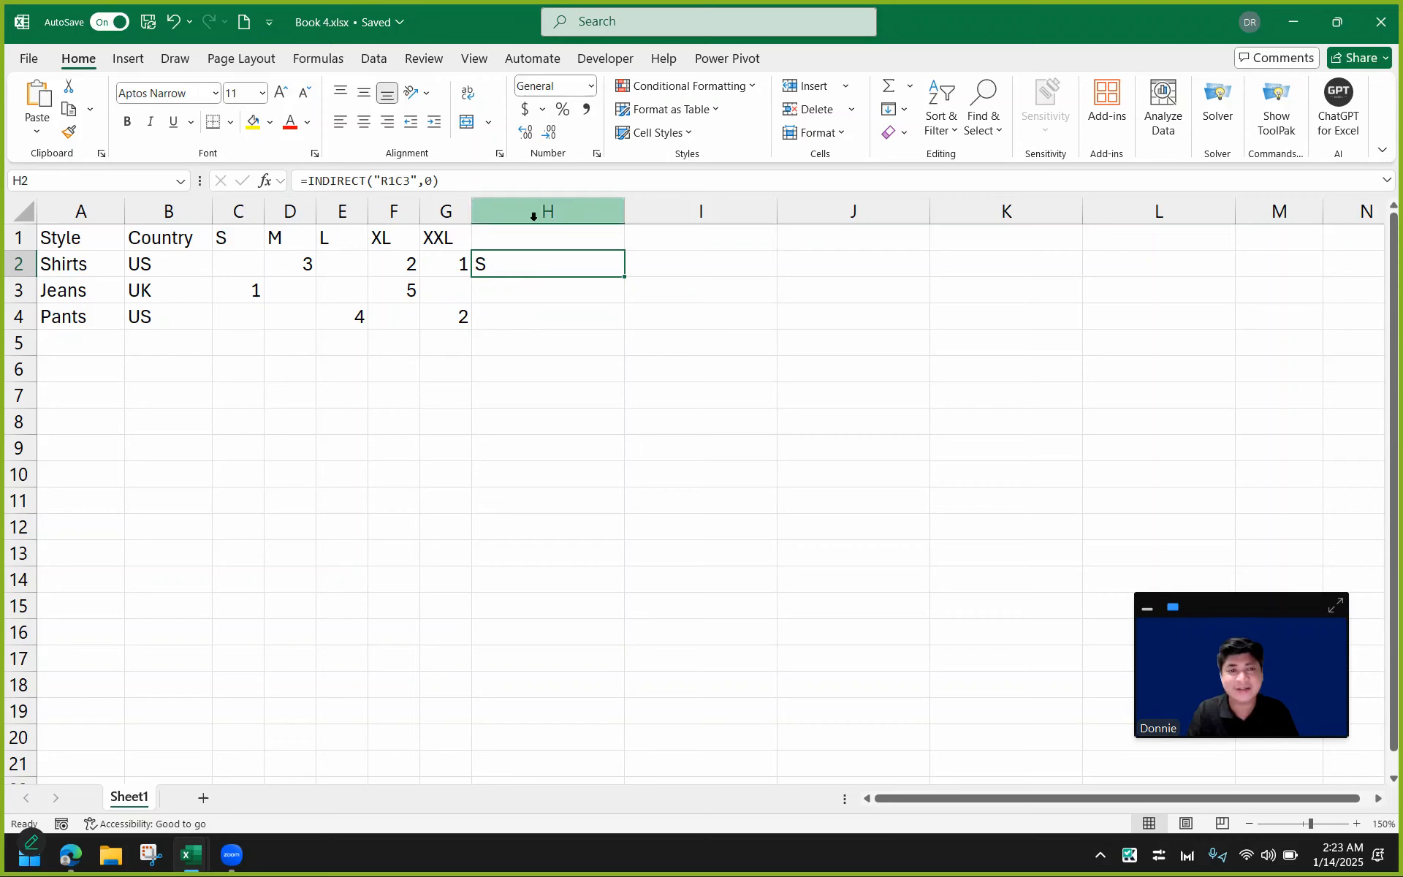
drag(109, 235, 175, 292)
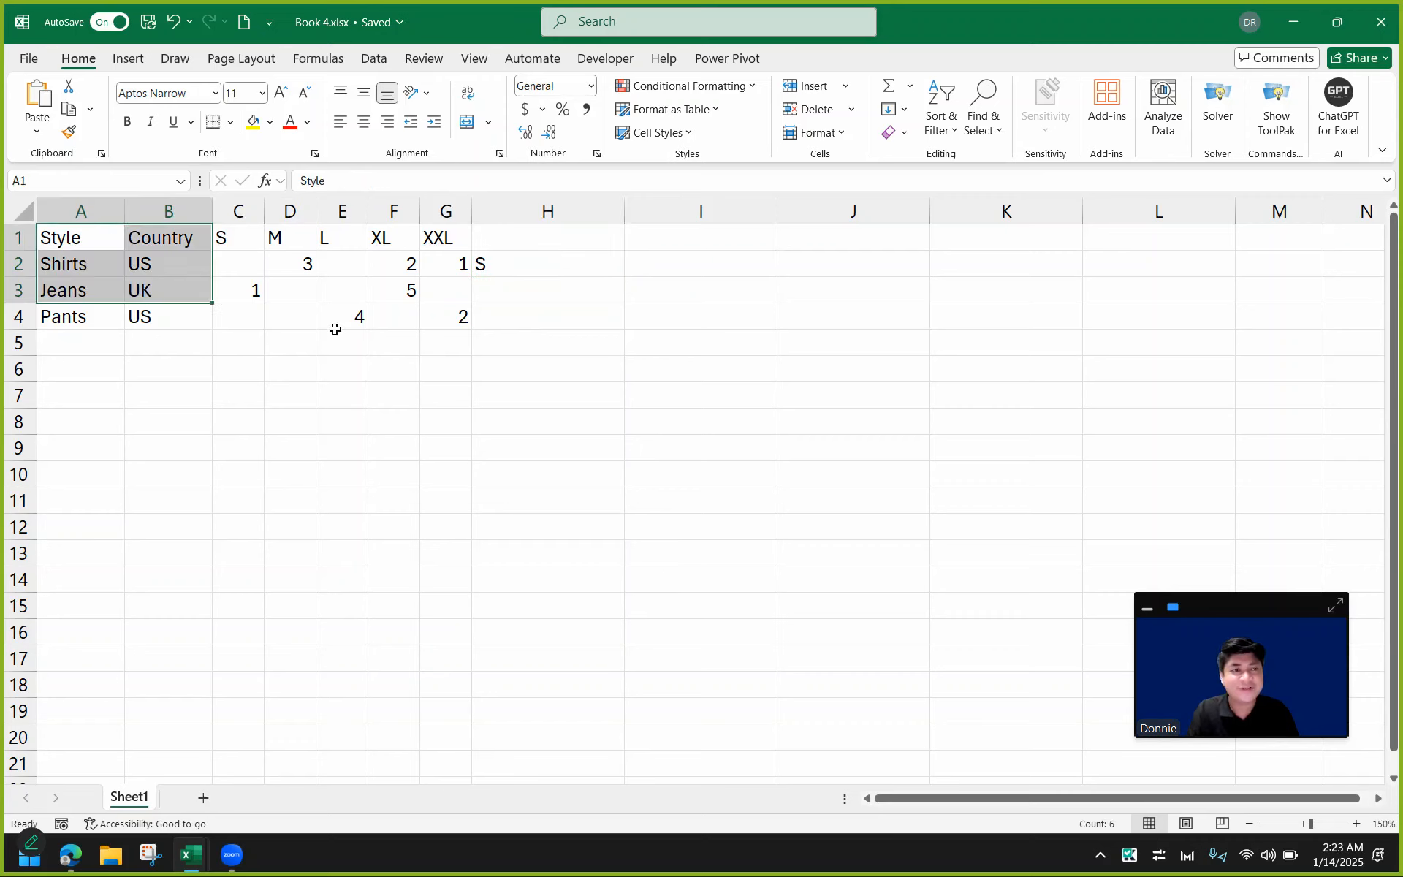
click(19, 237)
click(238, 212)
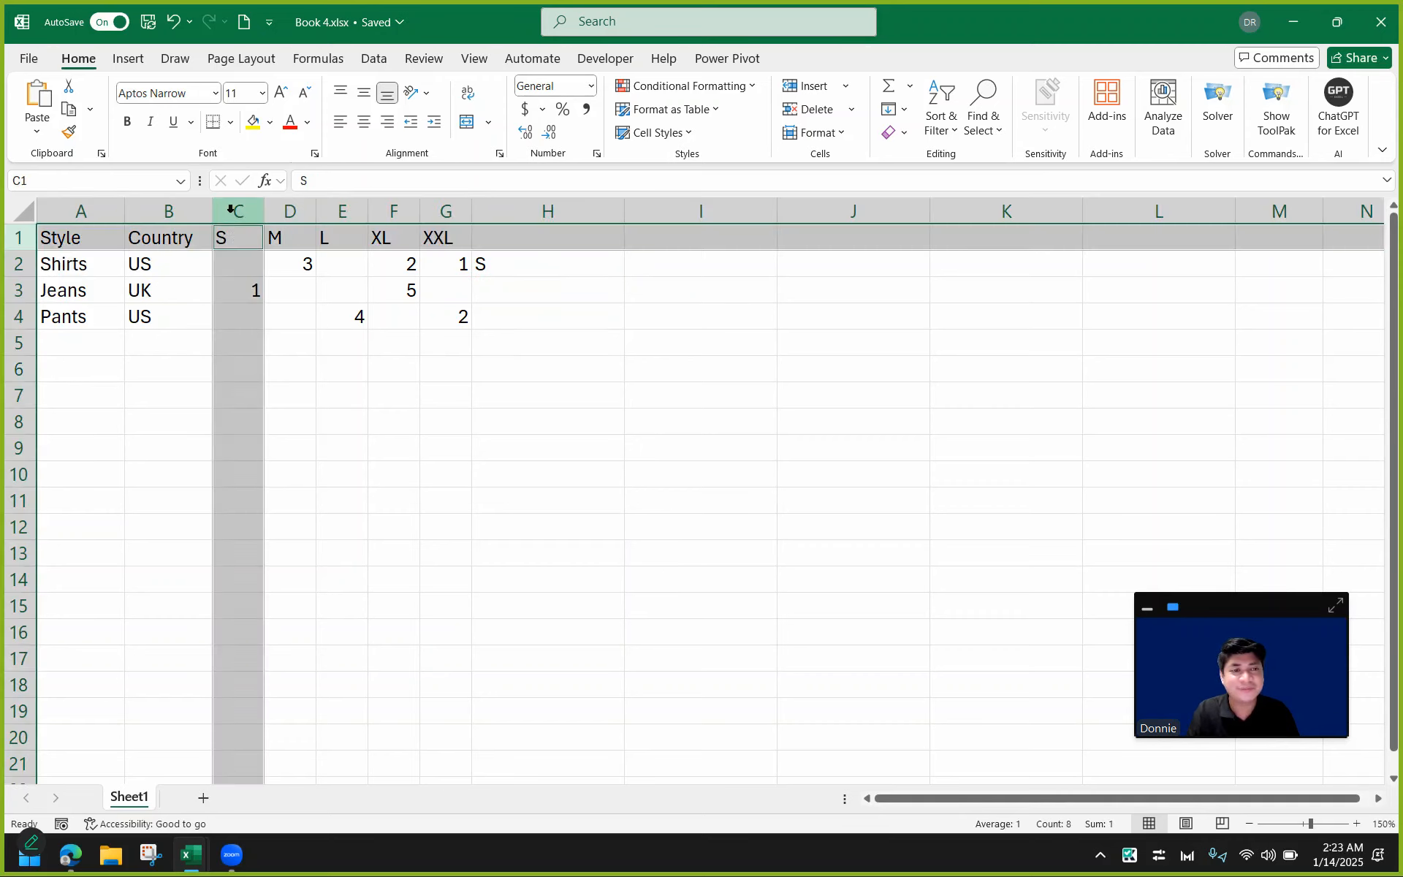
click(586, 263)
double_click(586, 263)
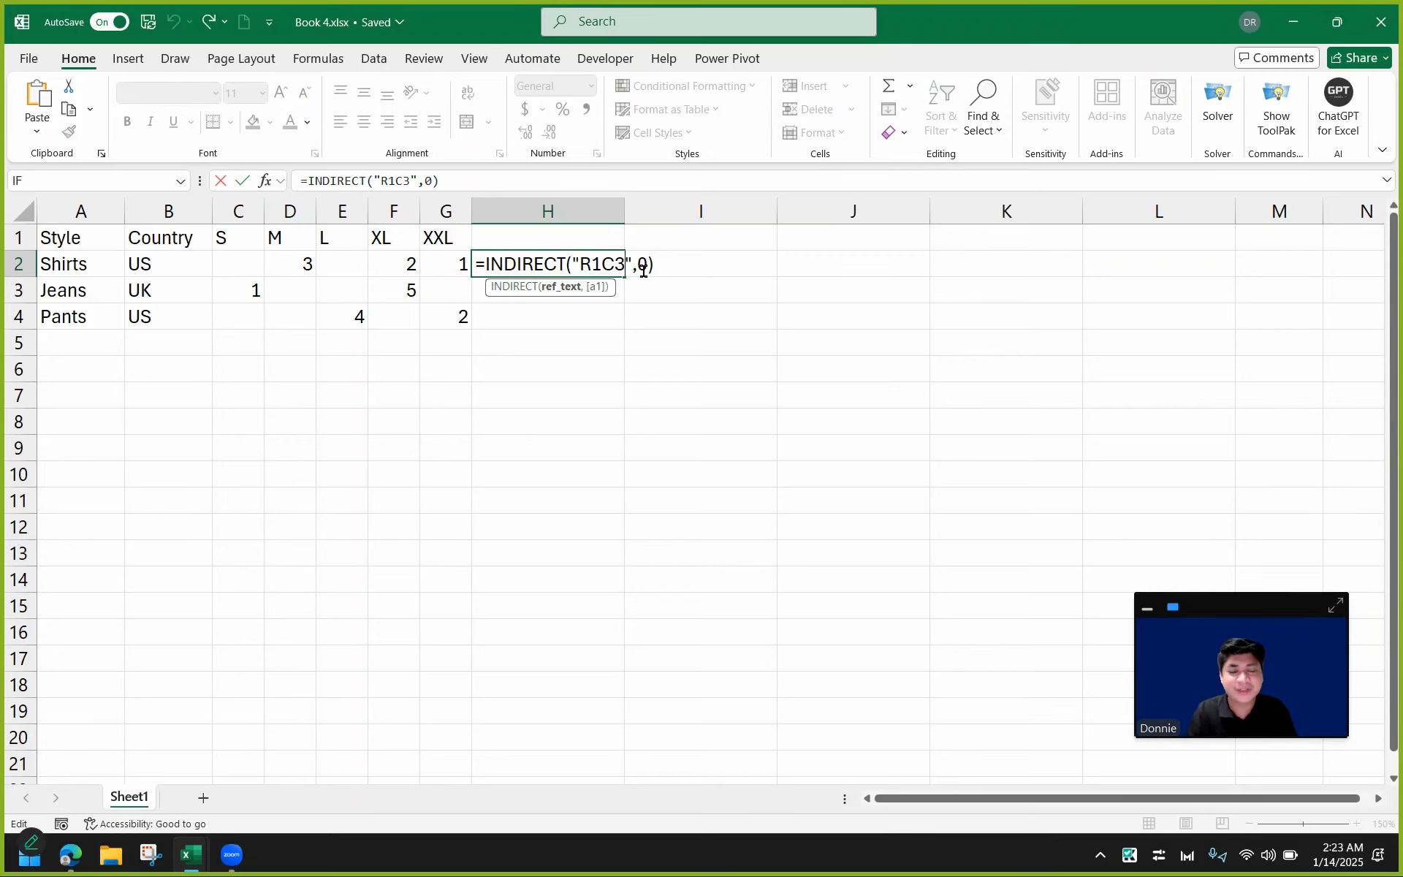
key(BackSpace)
text(5)
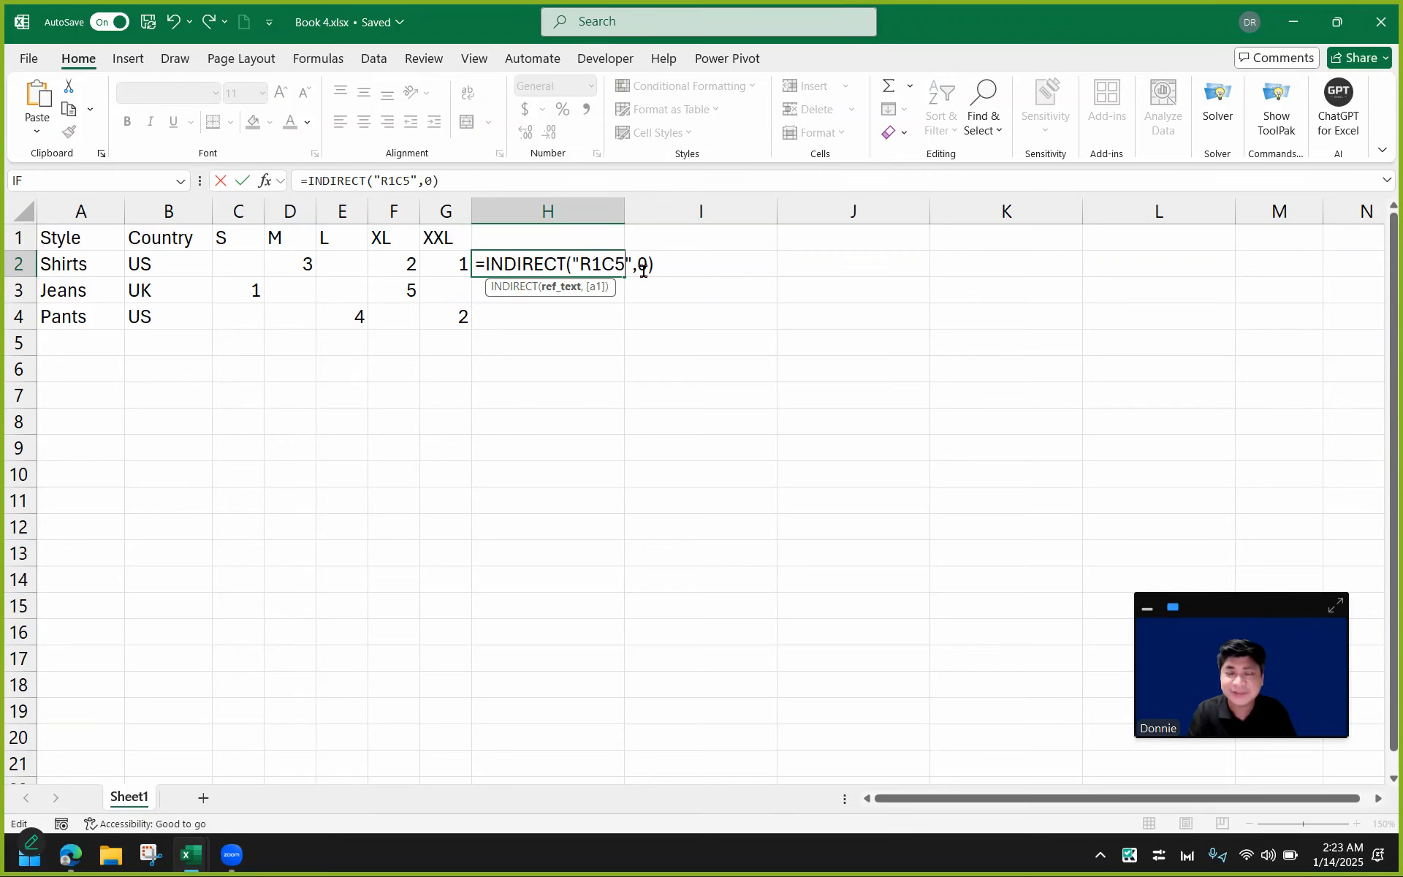
key(Return)
Replace the fixed column 5 in H2's formula with COLUMN(C2), making it =INDIRECT("R1C"&COLUMN(C2),0).
click(525, 266)
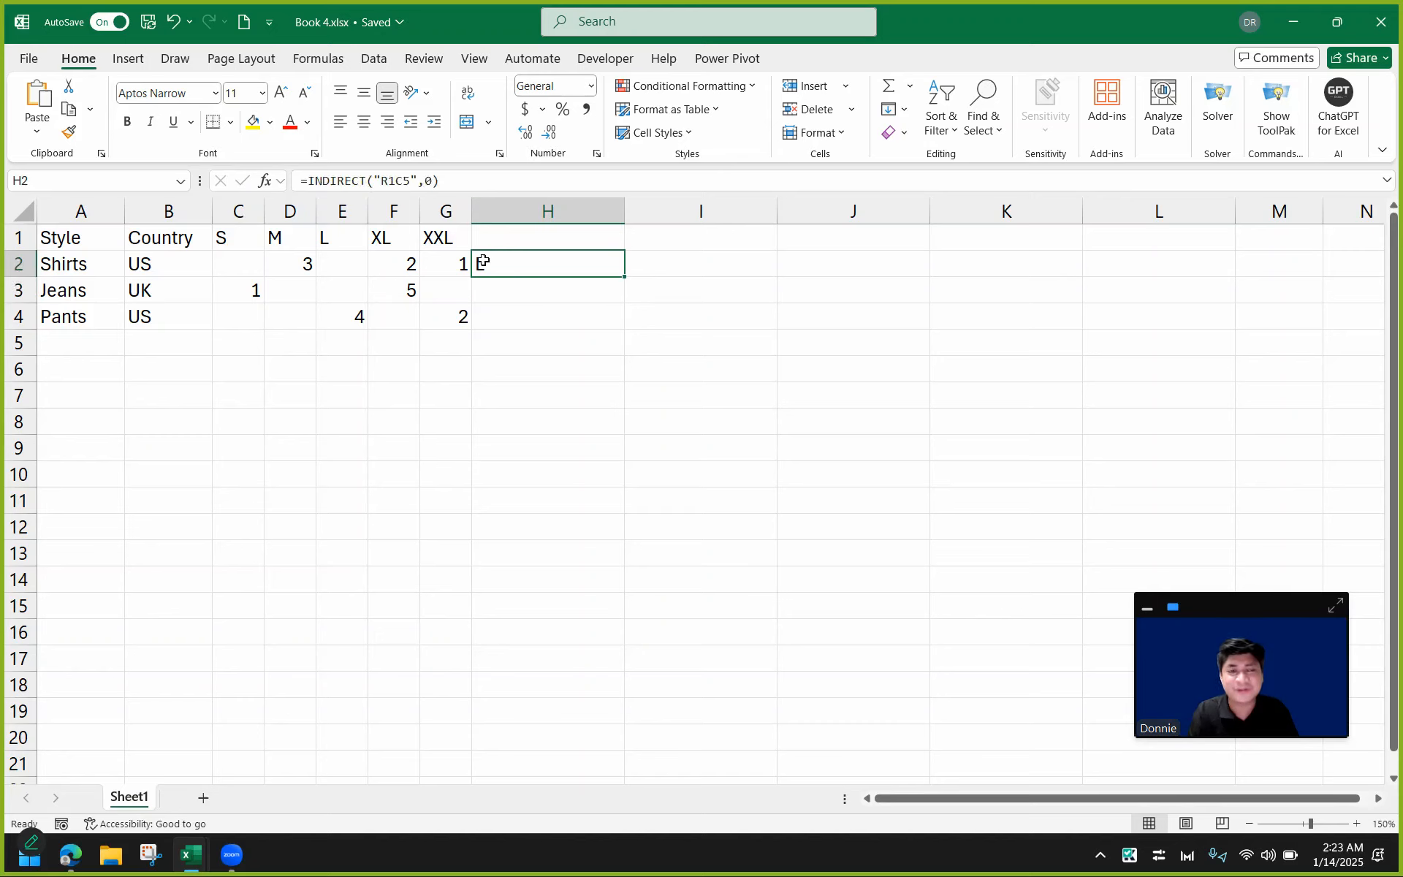
double_click(551, 263)
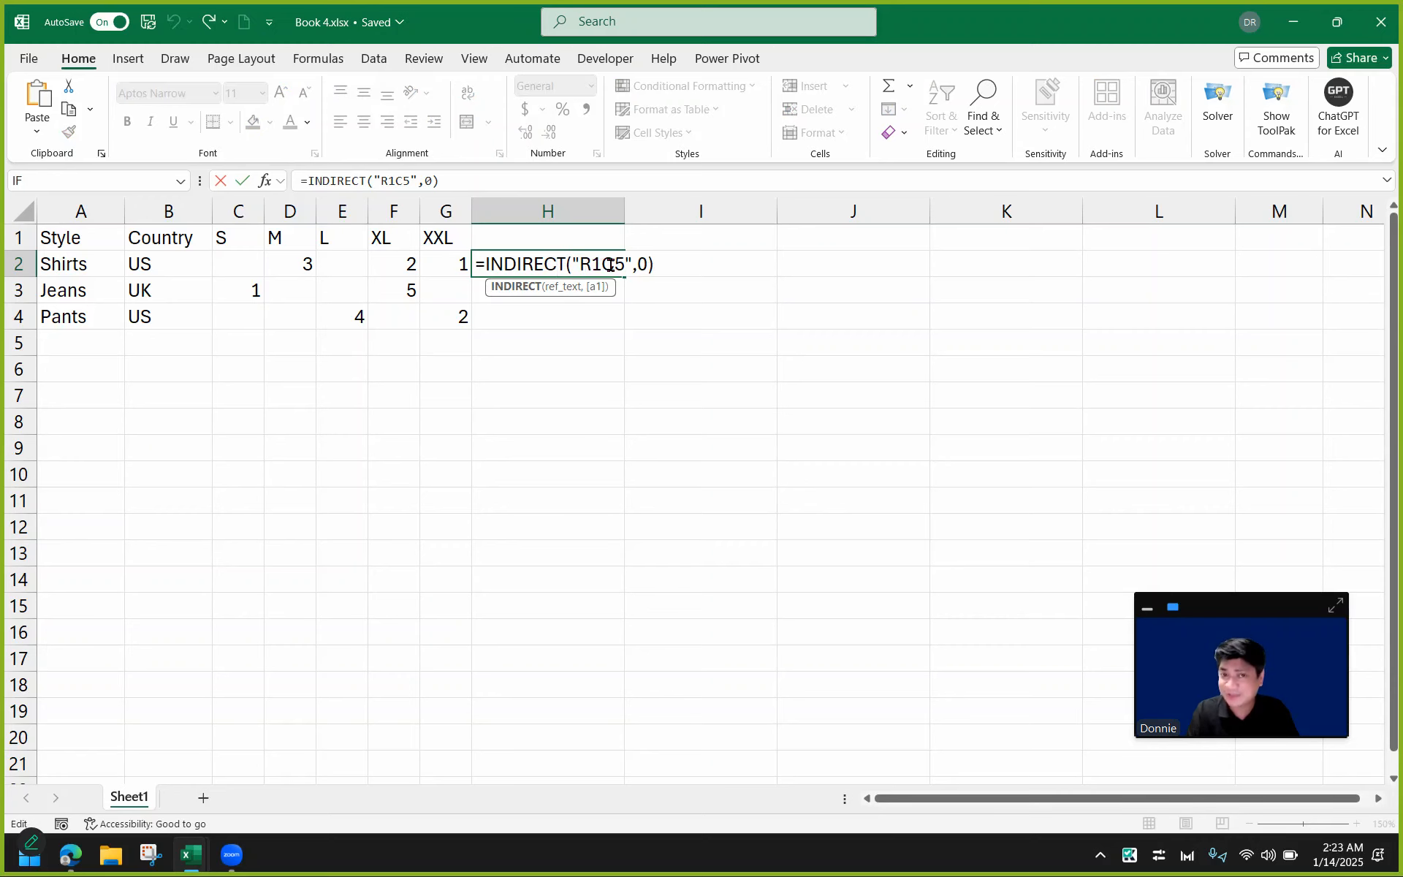
click(623, 265)
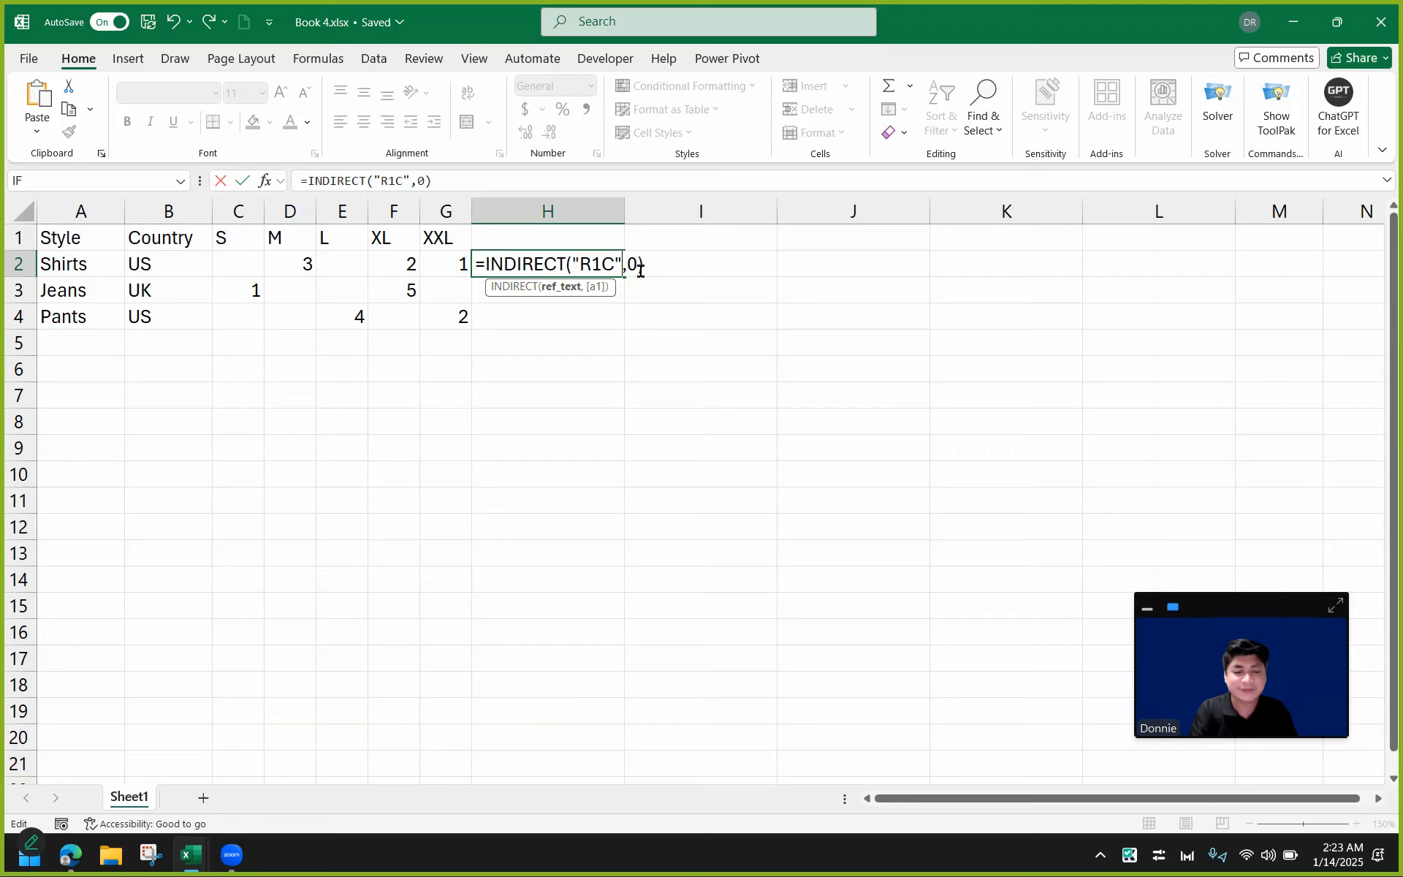
text(&)
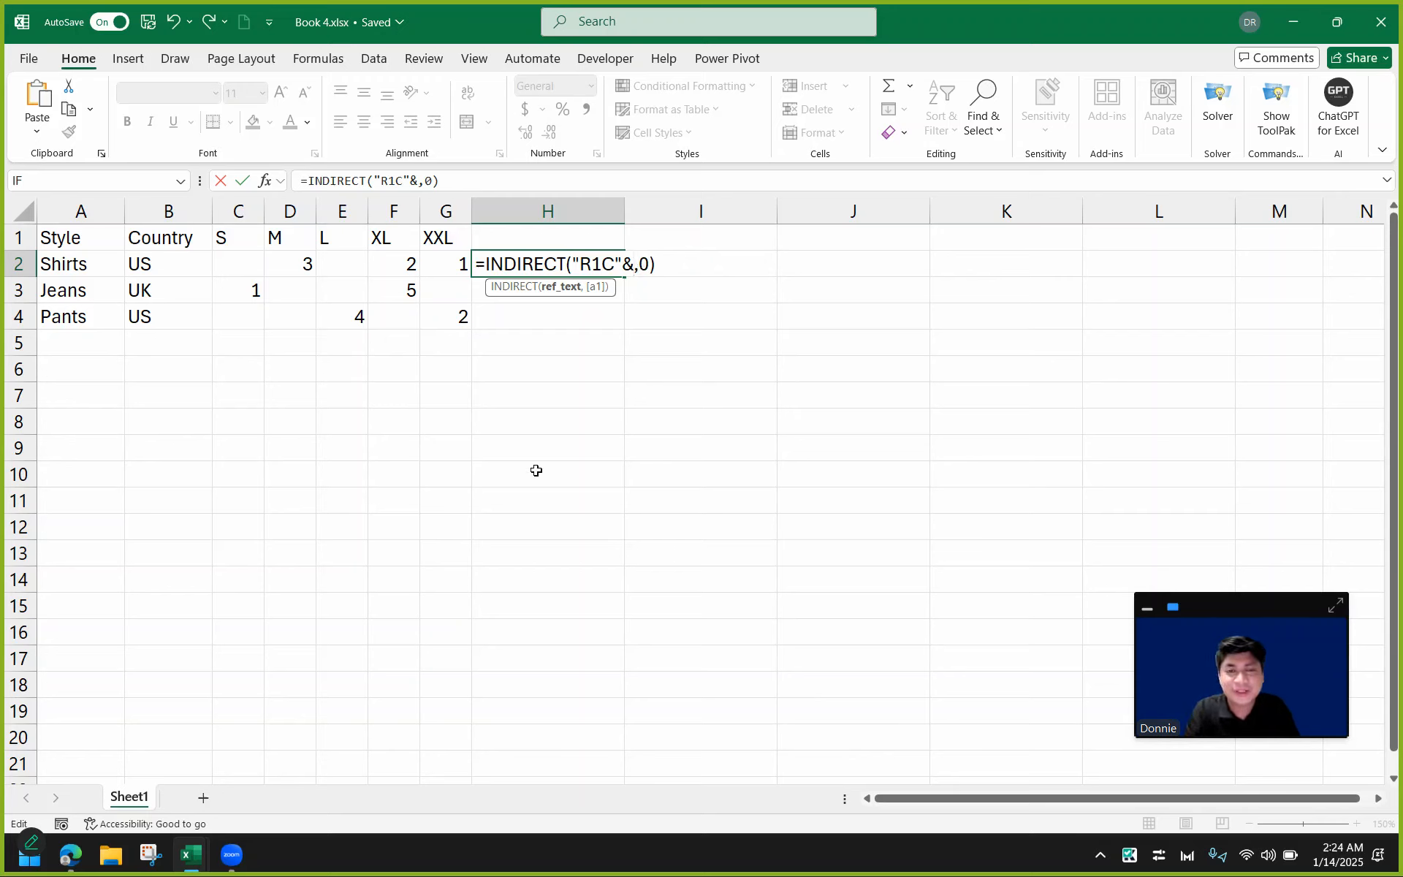
text(COLUMN)
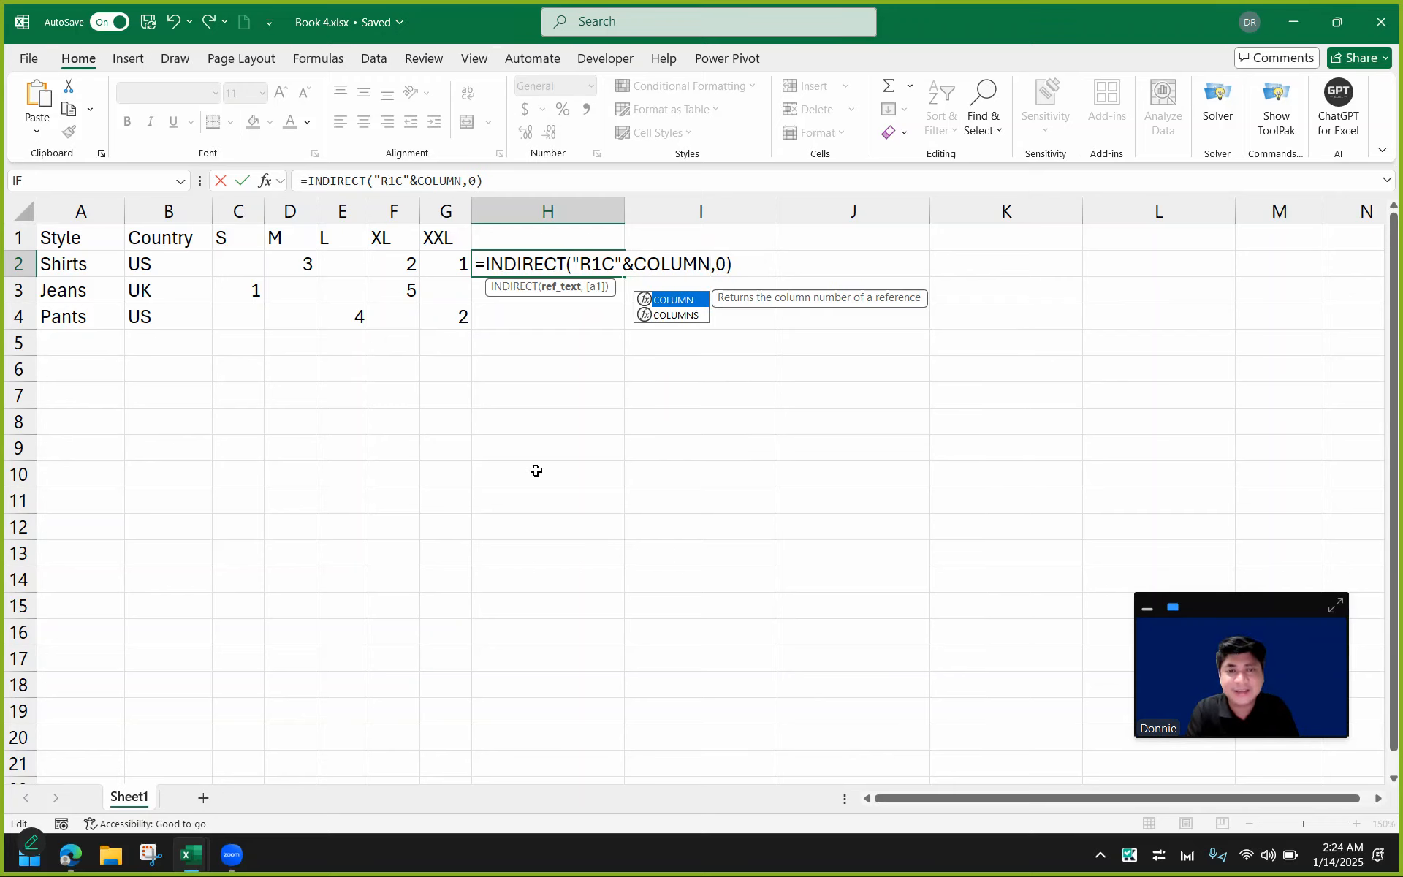
text(()
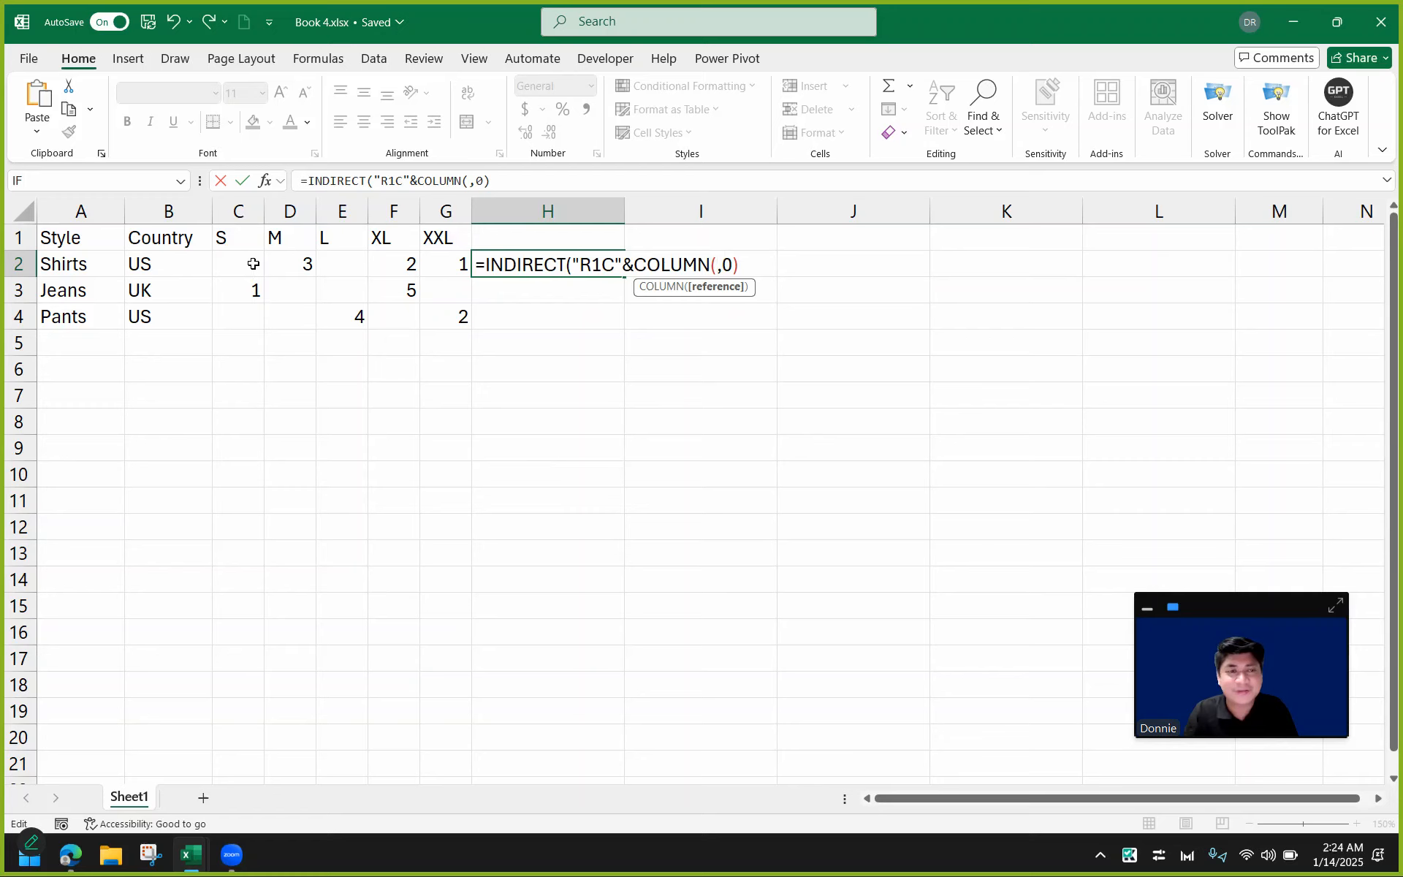
click(253, 263)
text())
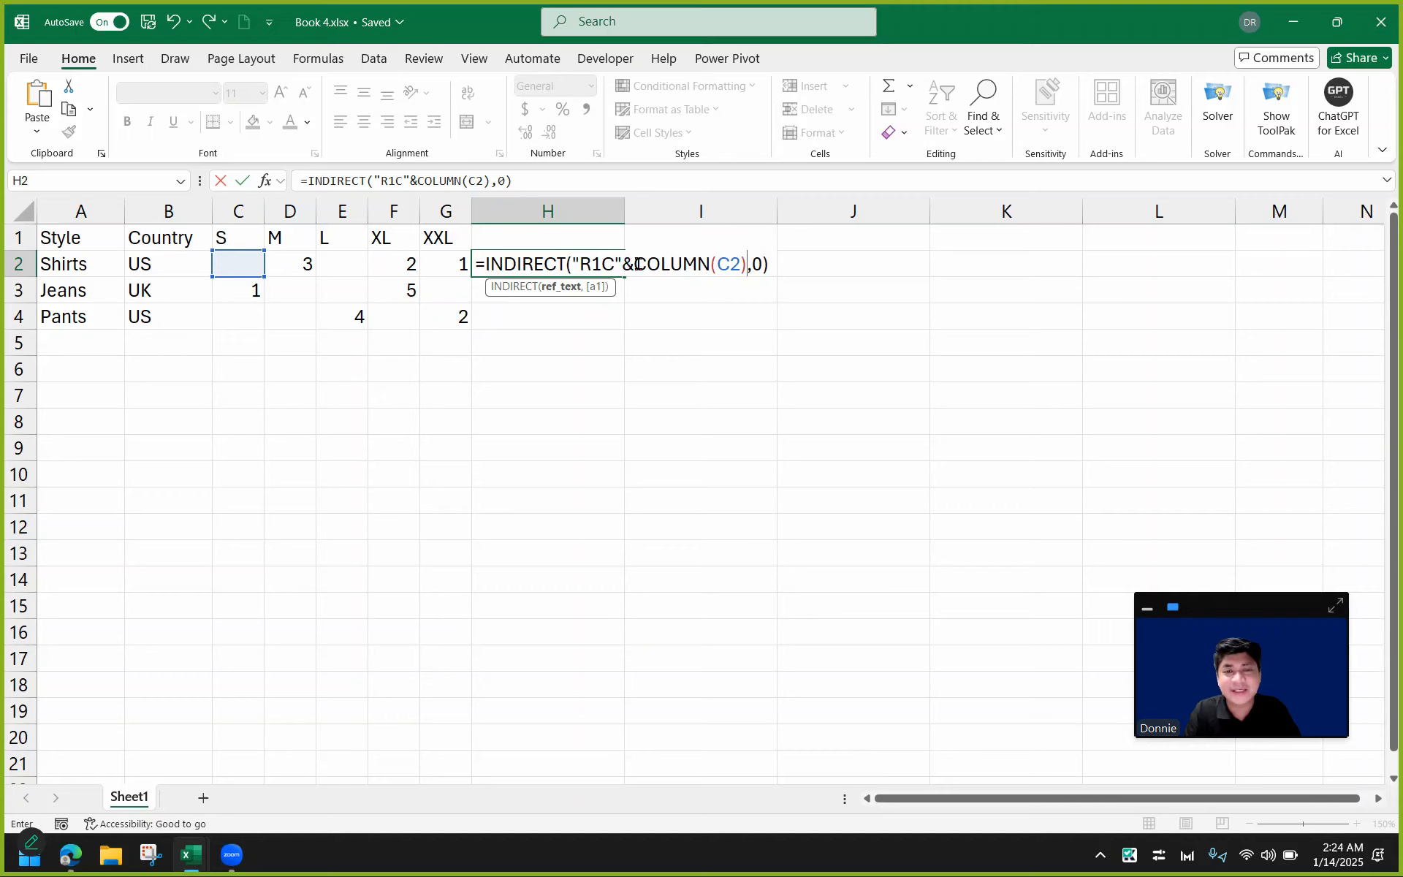
drag(633, 265, 740, 268)
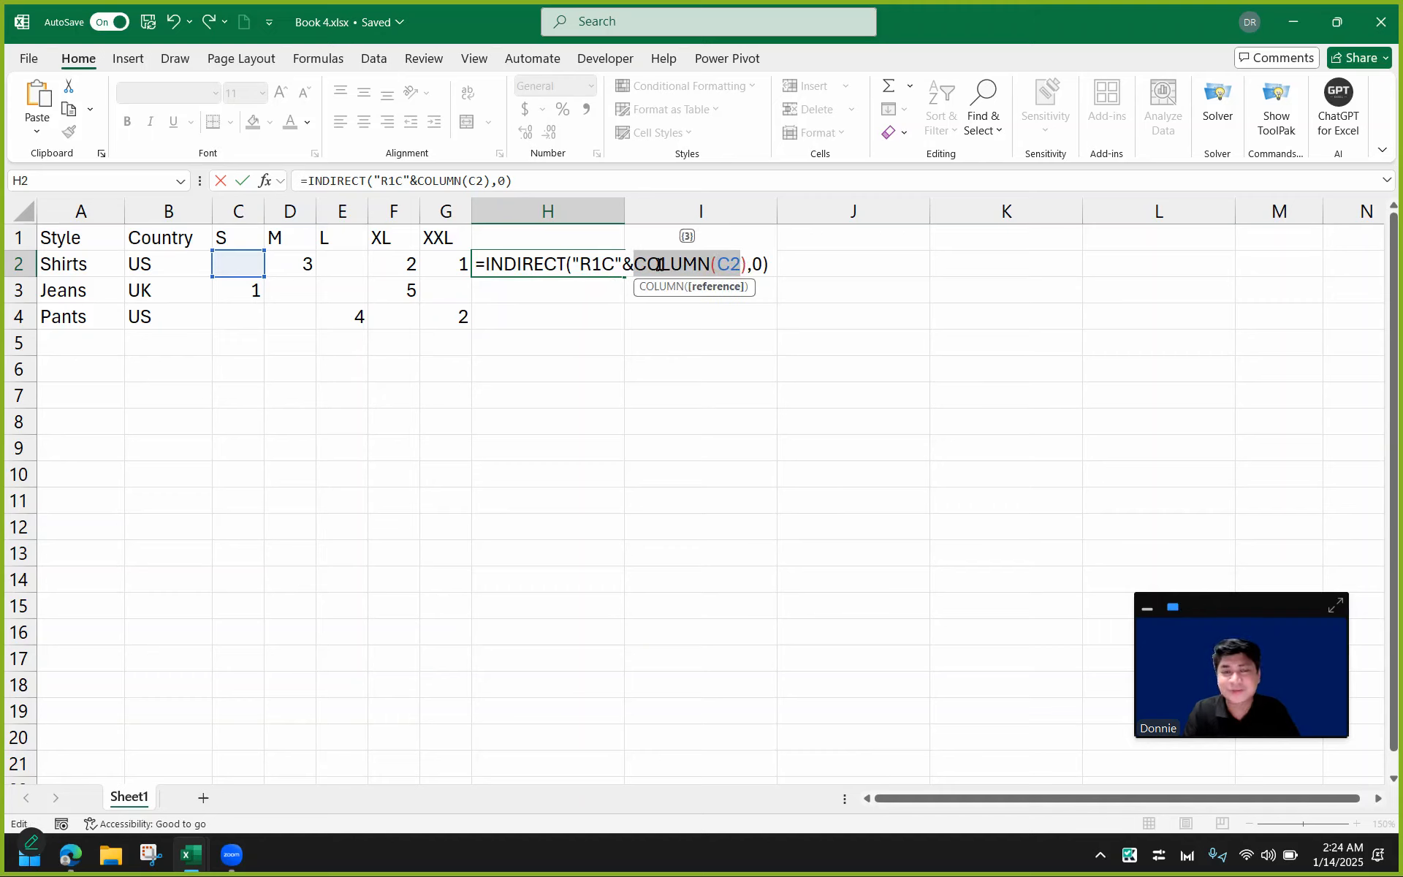
key(Return)
click(592, 269)
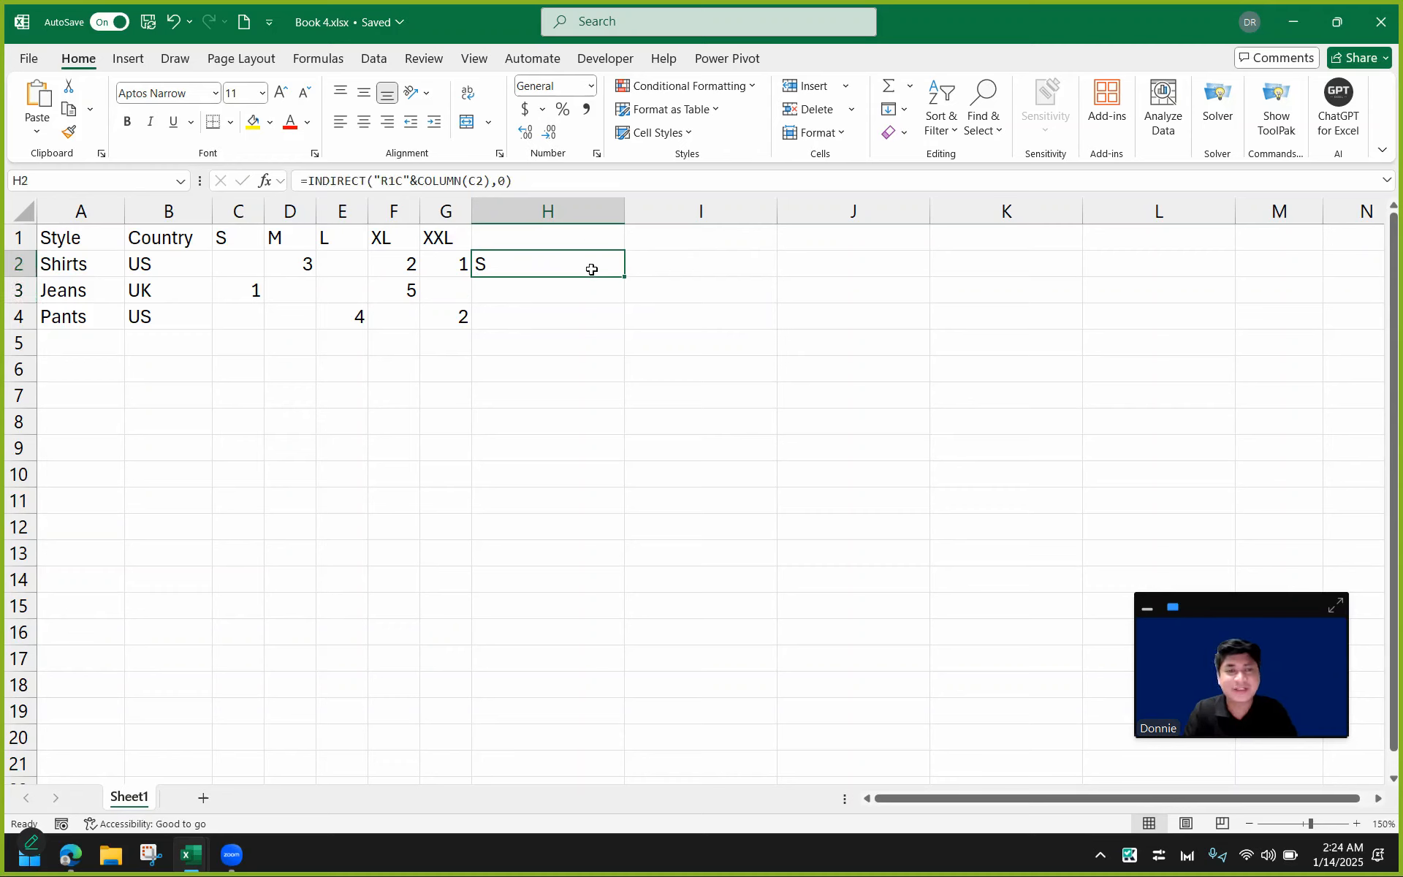
Inspect the value of the COLUMN(C2) part inside H2's formula without changing it.
double_click(592, 265)
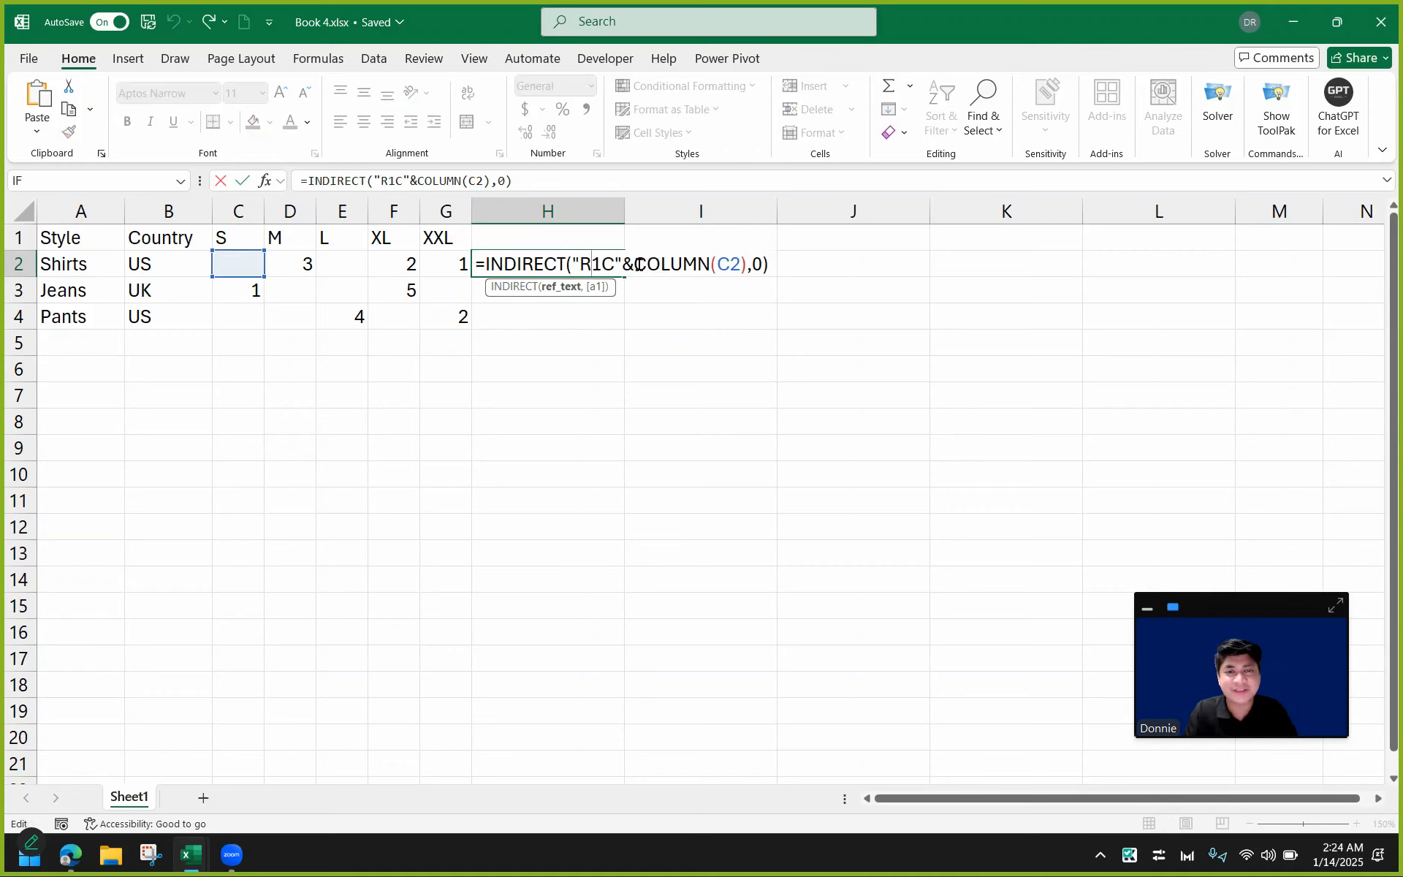
drag(633, 264, 747, 263)
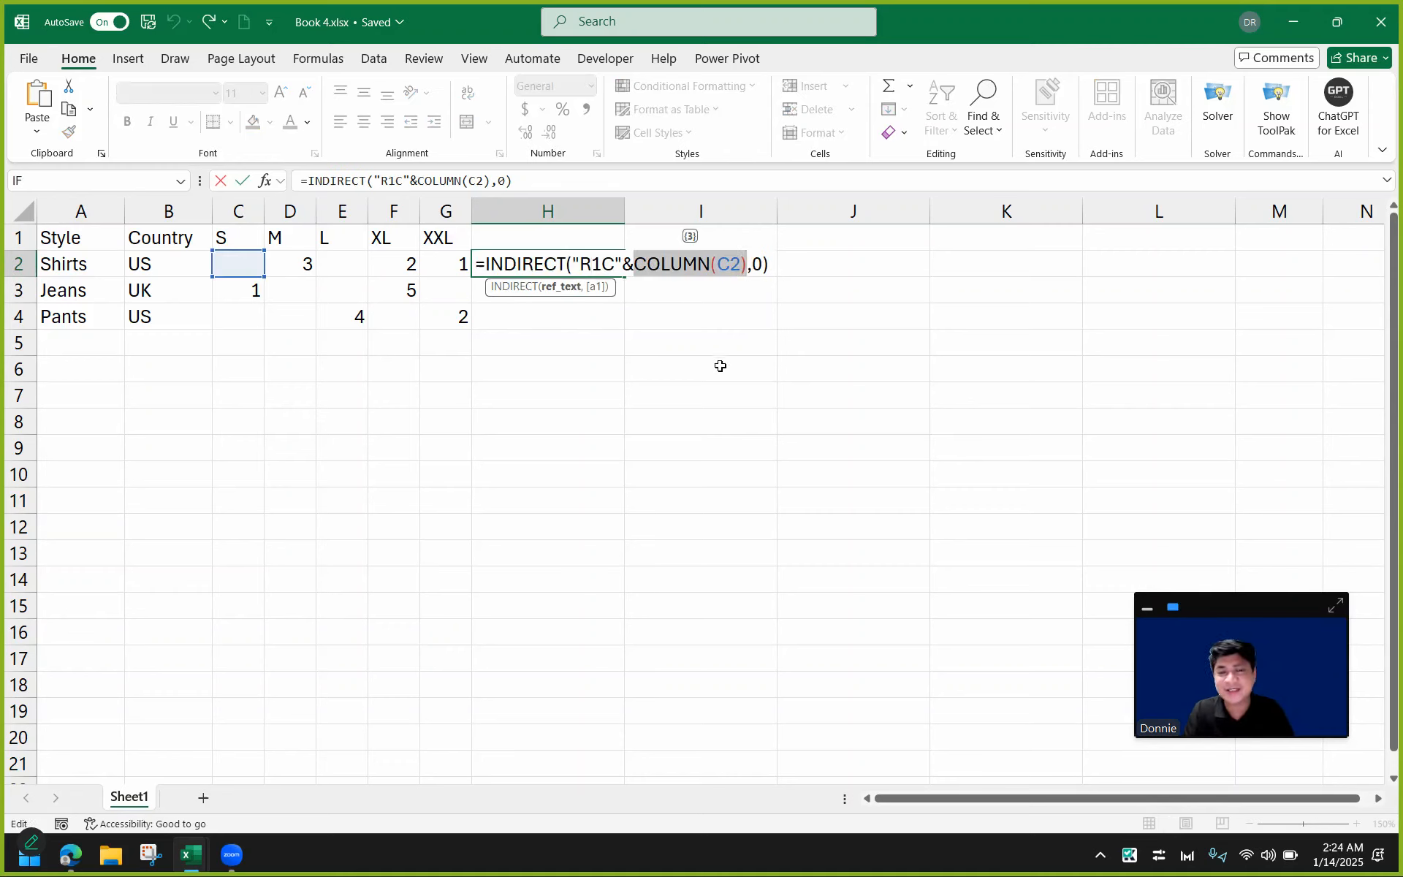
key(Escape)
Test =COLUMN(G4) in cell I8, then clear that cell.
click(700, 409)
text(=COLUMN()
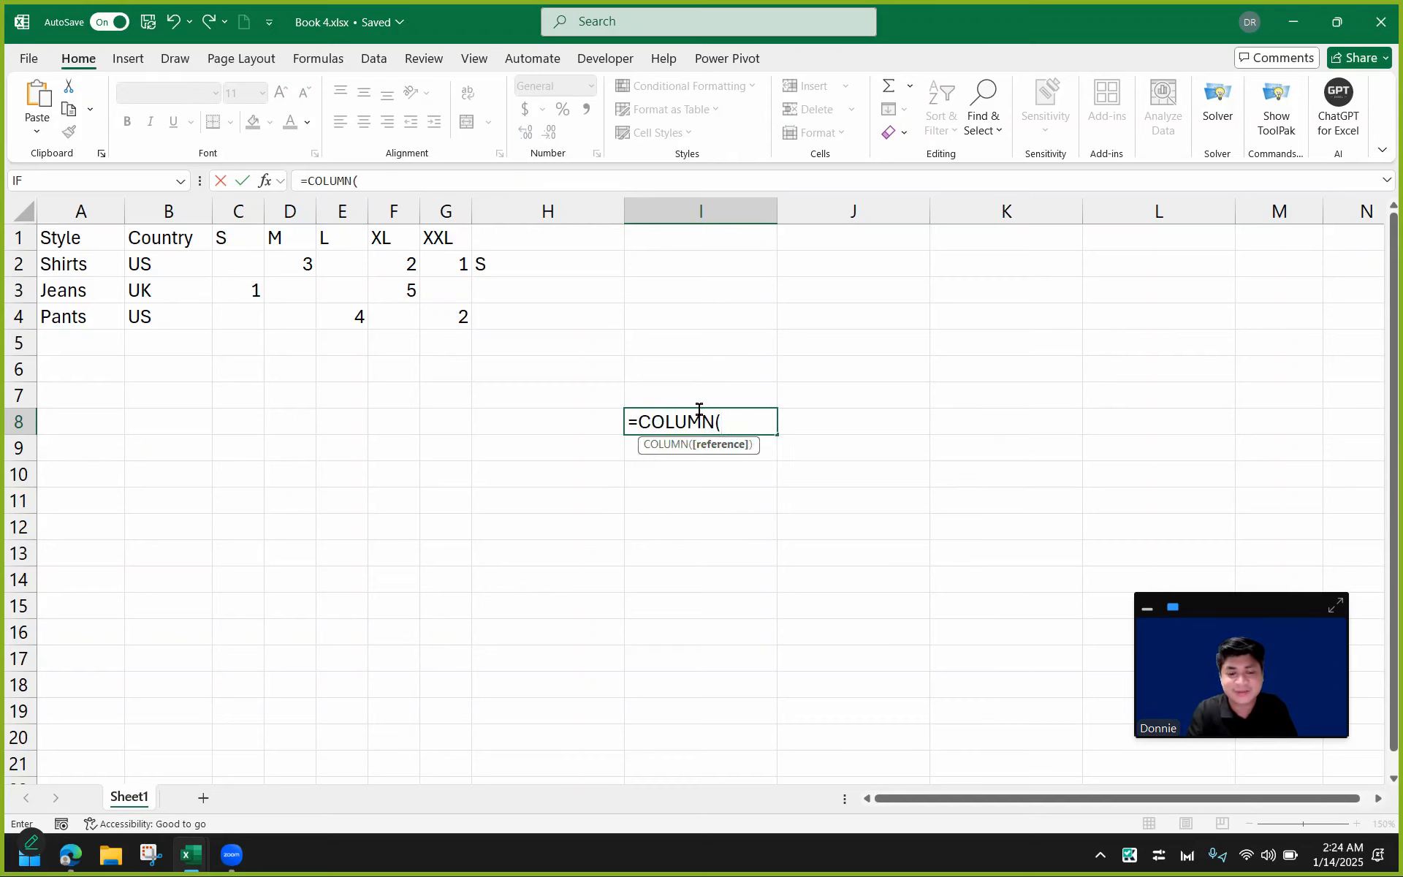
text(G4))
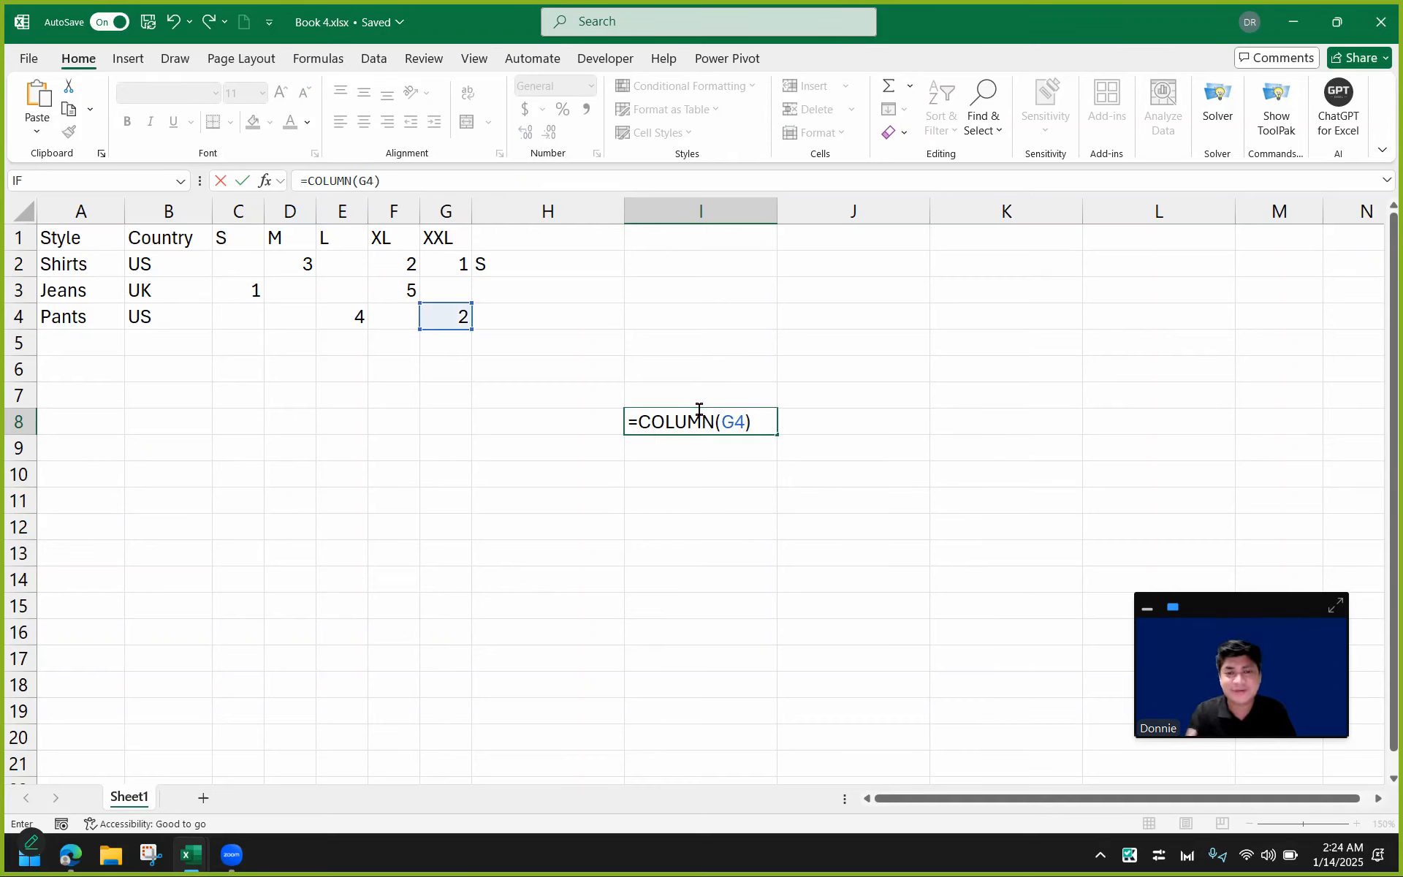
key(Return)
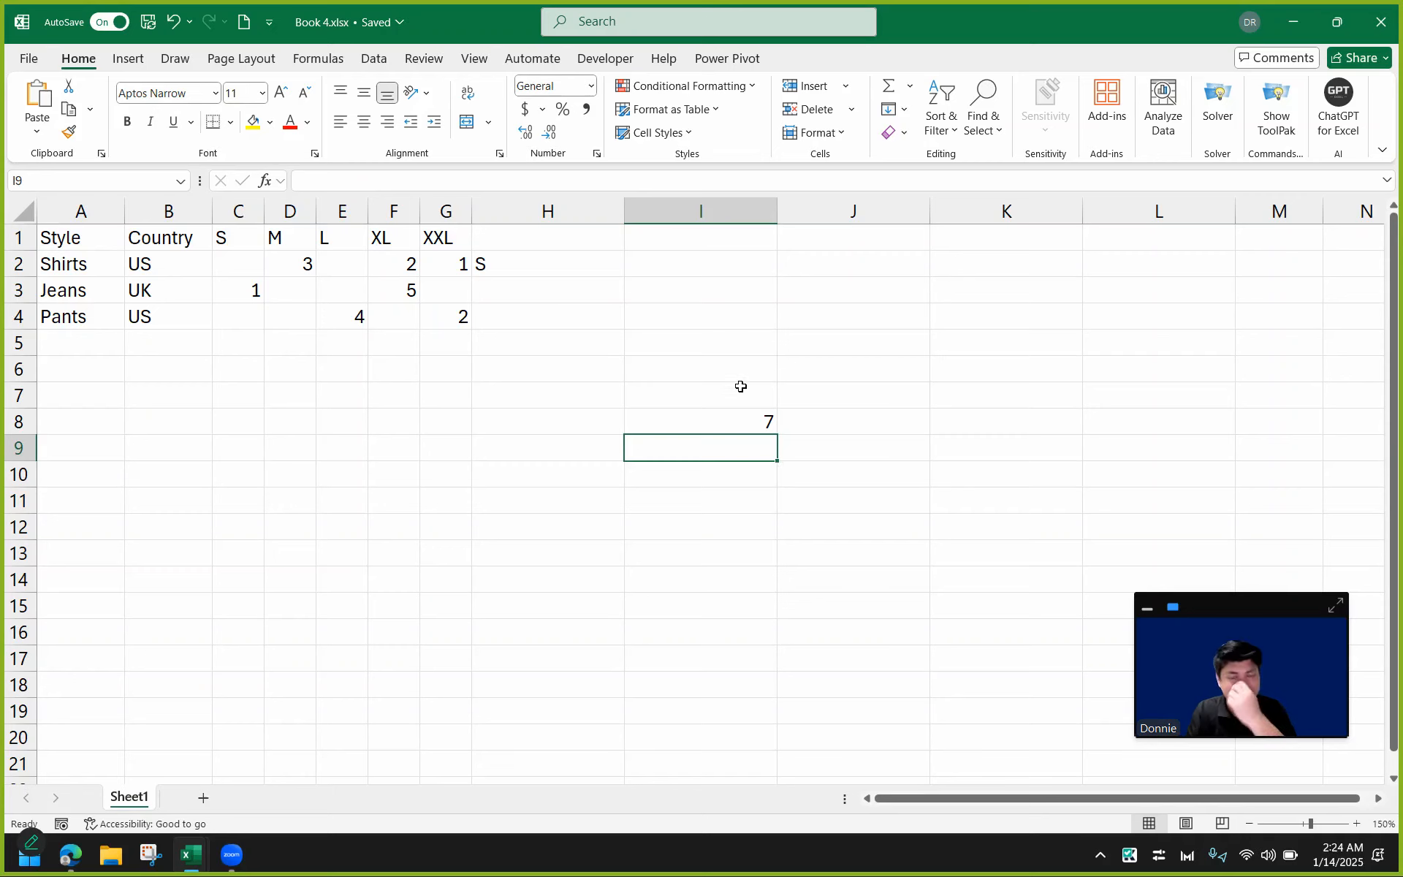
double_click(731, 415)
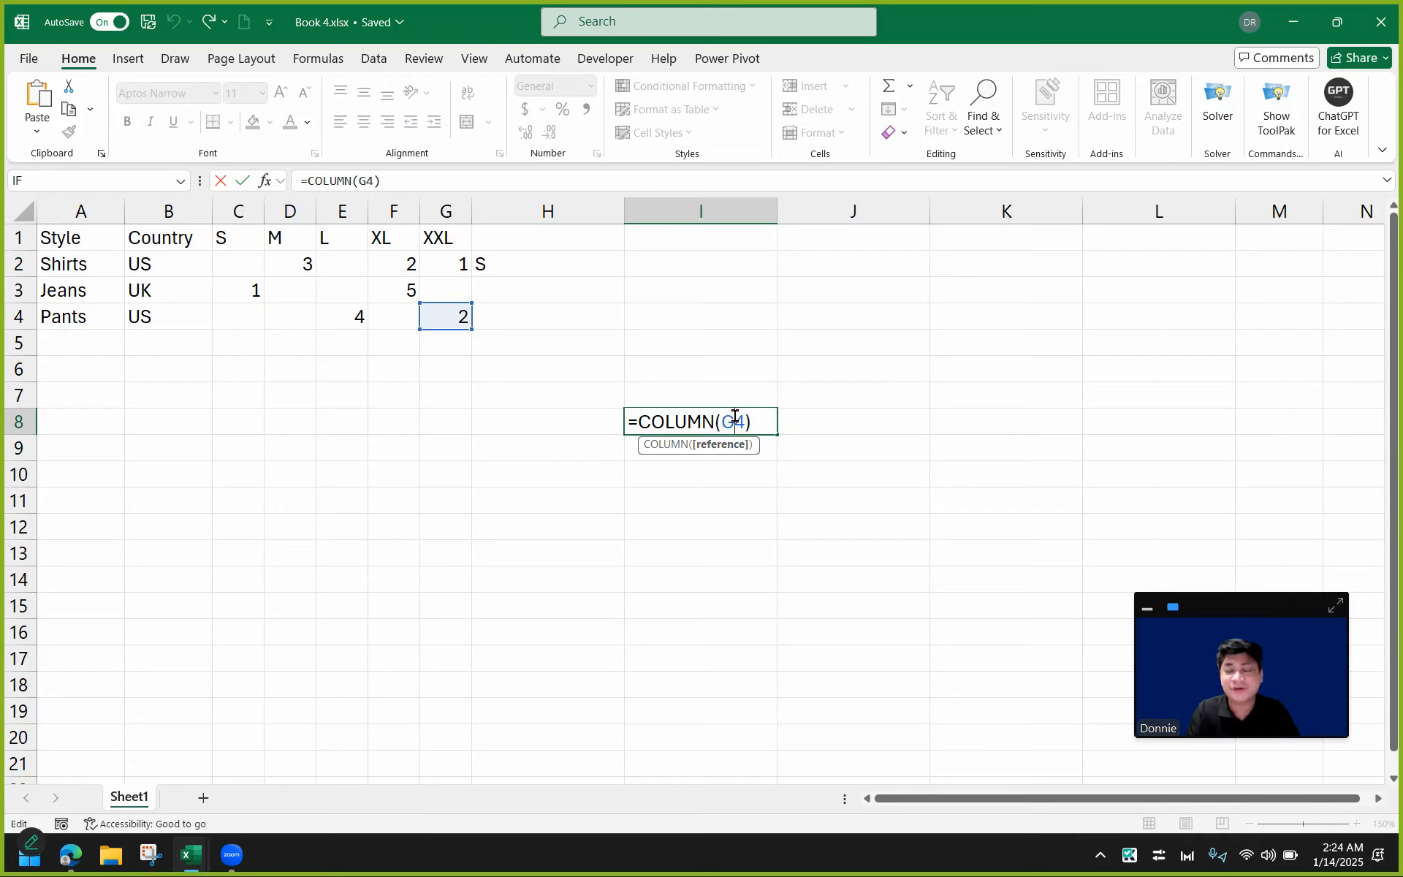
key(Escape)
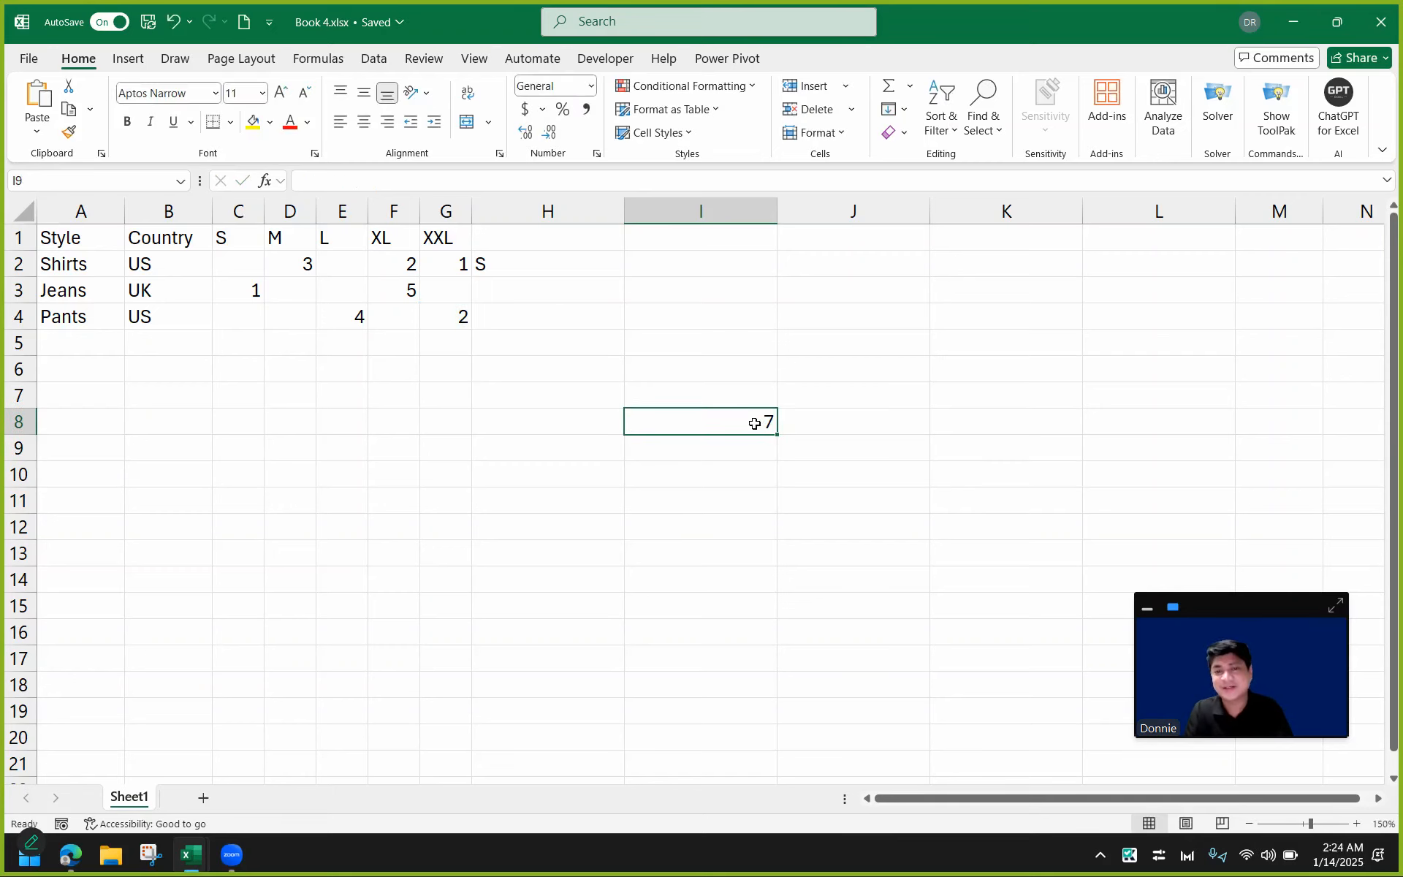
key(Delete)
Fill H2's formula across and down to cover H2:L4.
double_click(596, 271)
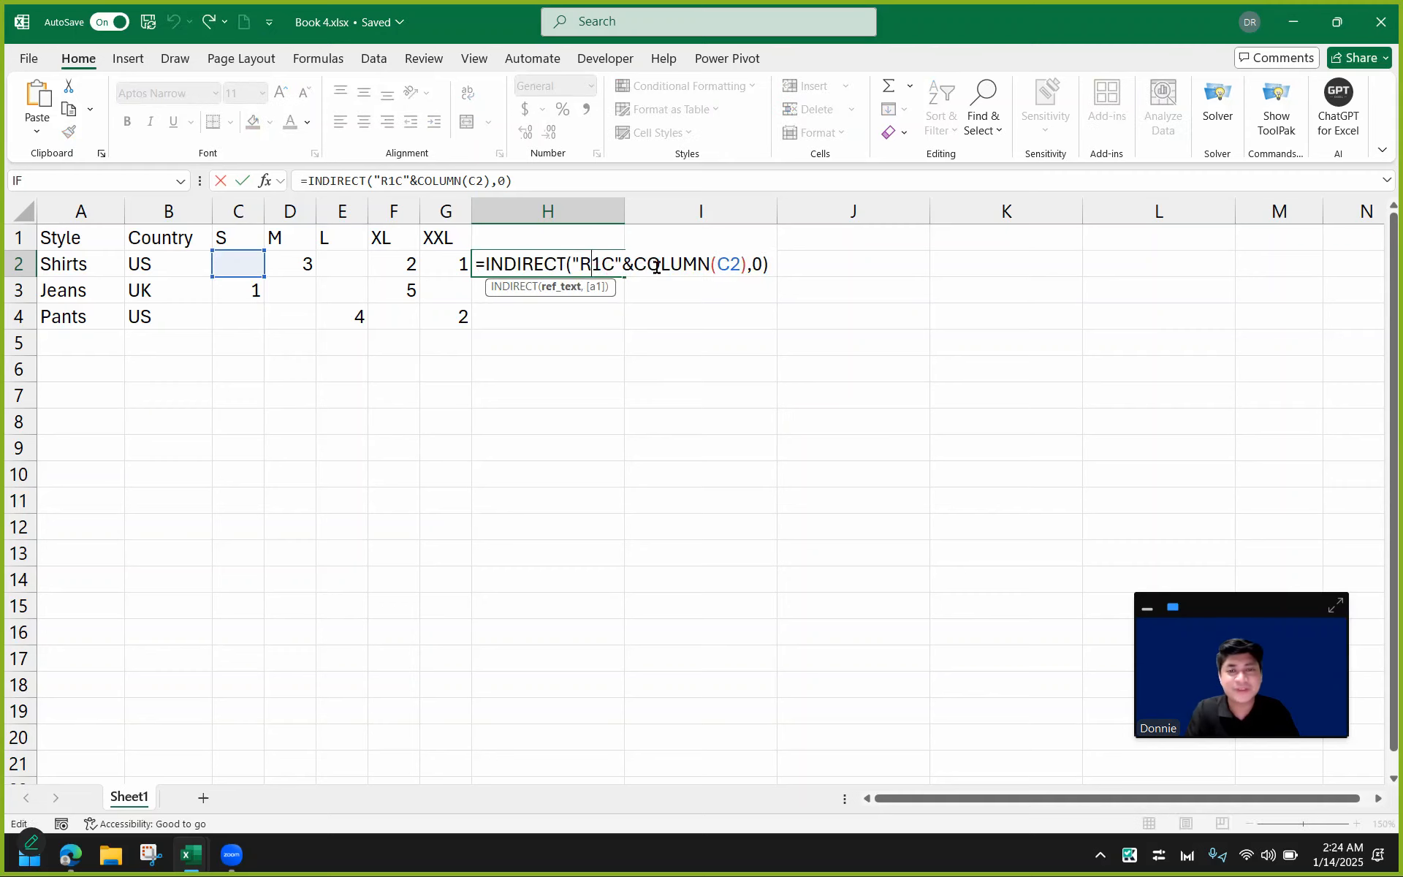
key(Return)
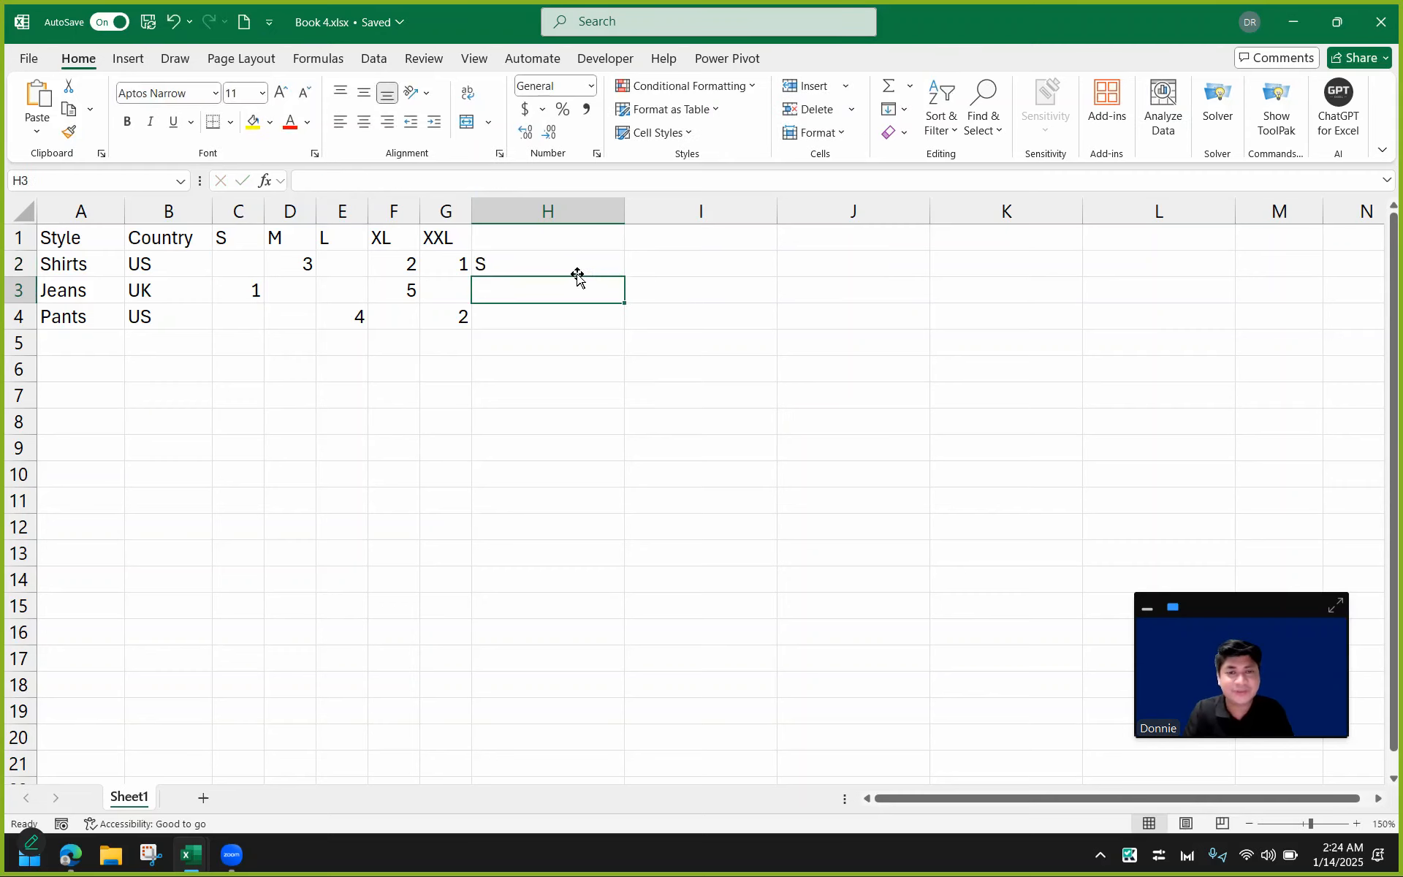
click(577, 272)
drag(624, 277, 1111, 335)
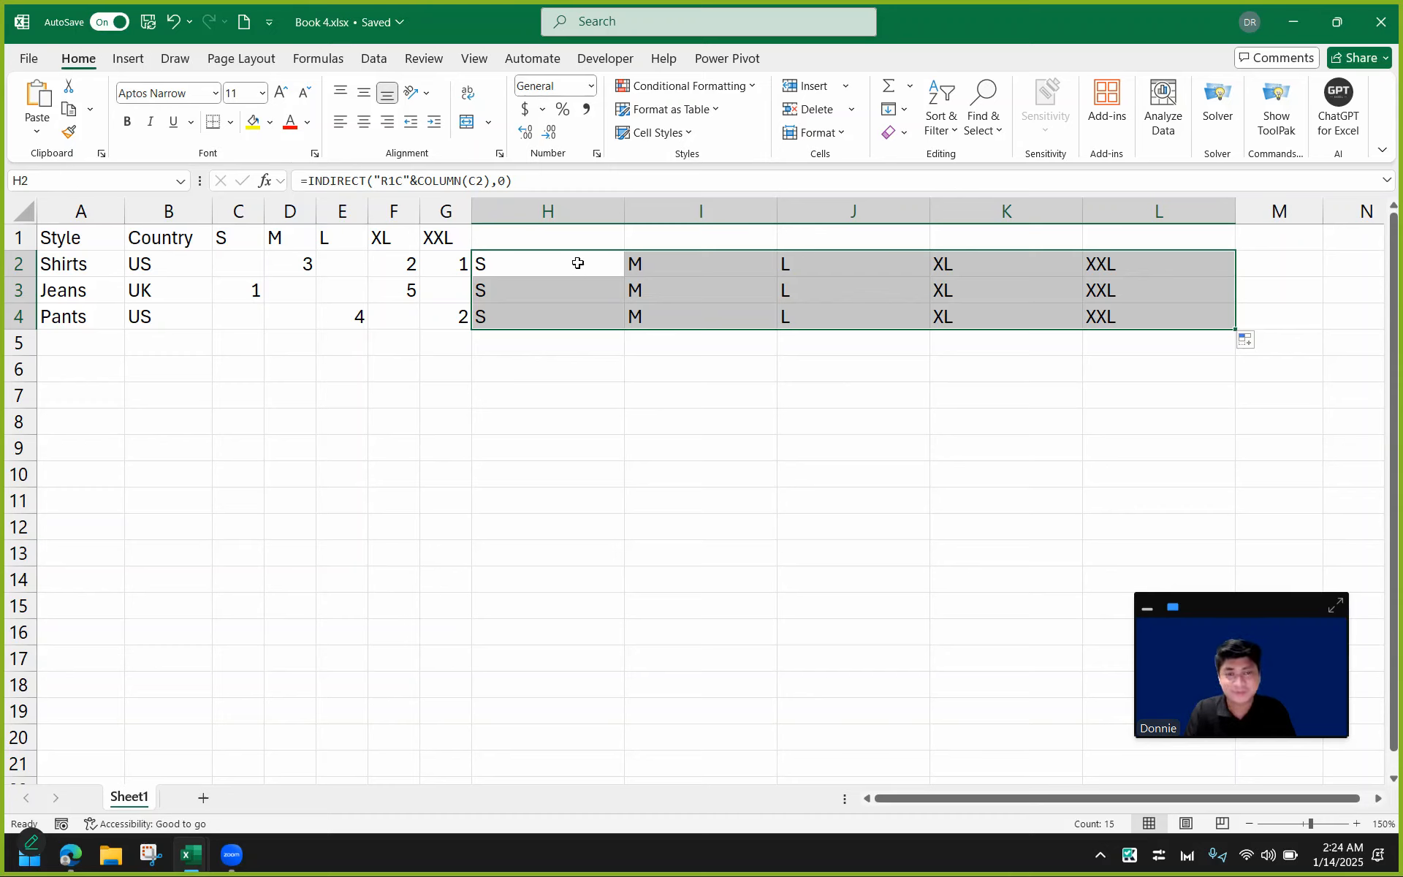
click(577, 263)
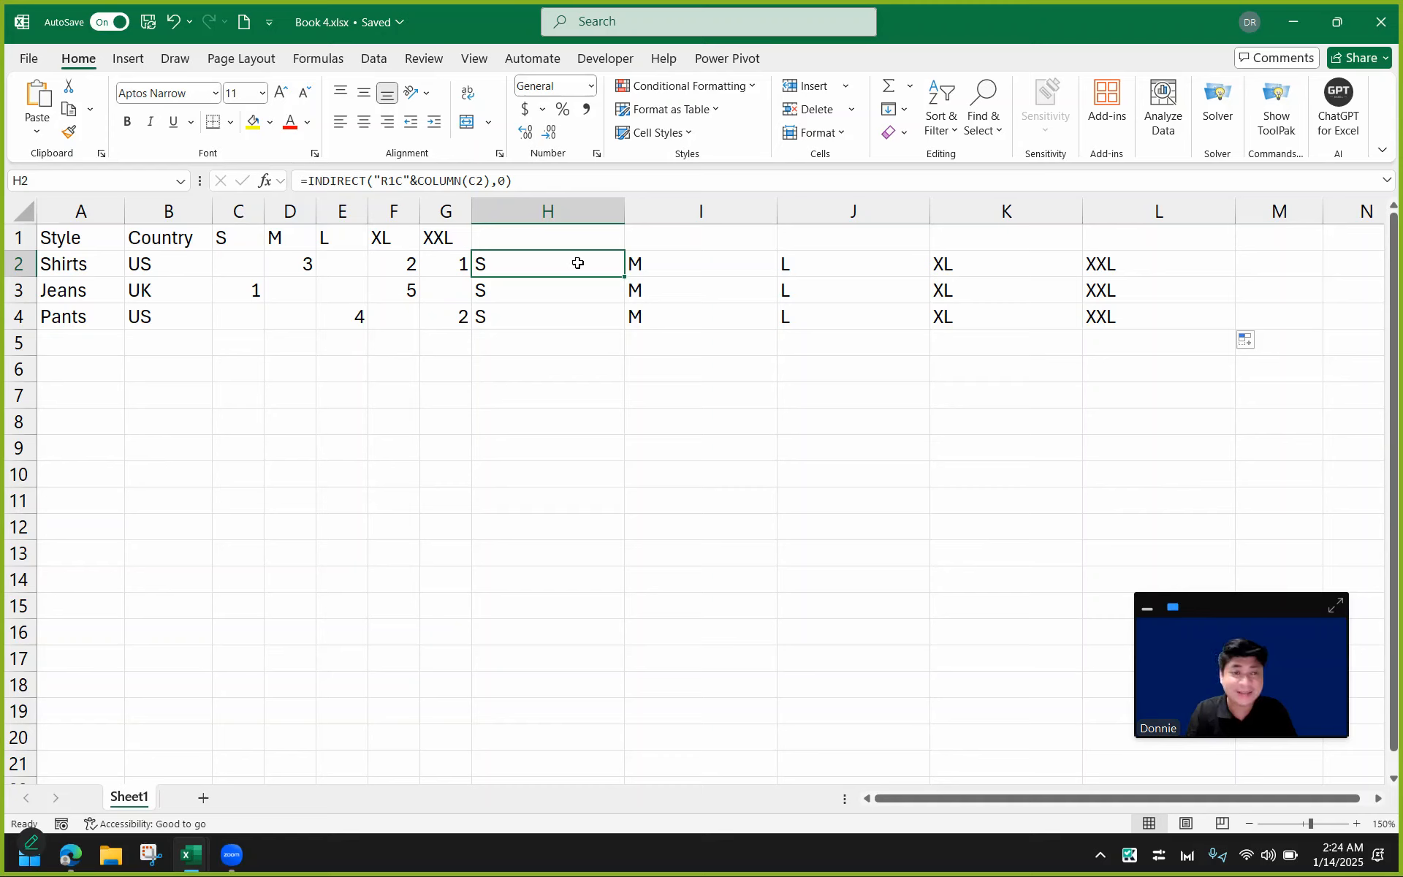
Wrap H2's formula in TEXTJOIN with a "/" delimiter, adding A2:B2 and C2 as the first text arguments.
double_click(523, 263)
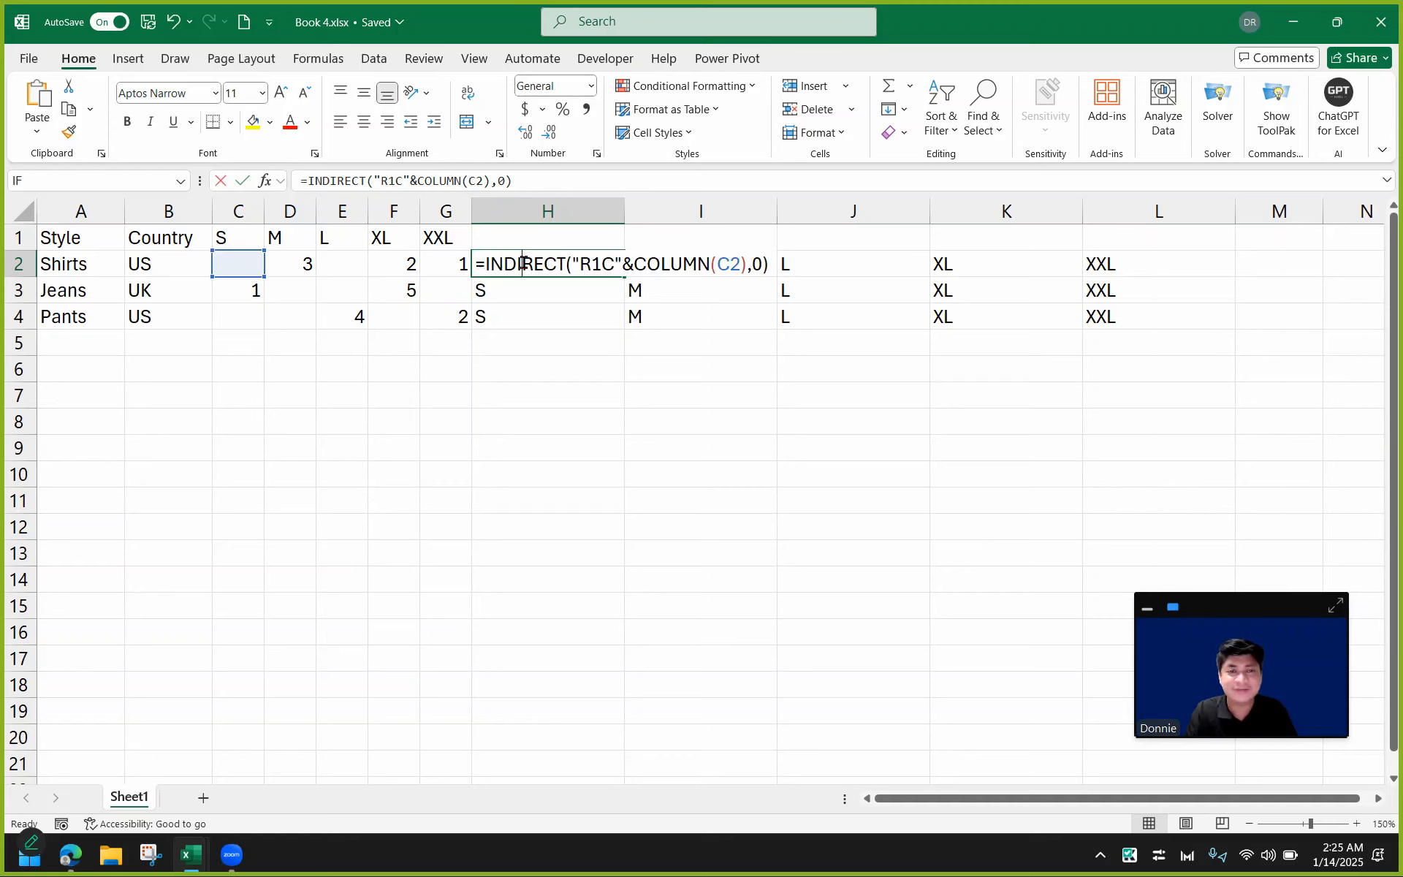
click(486, 260)
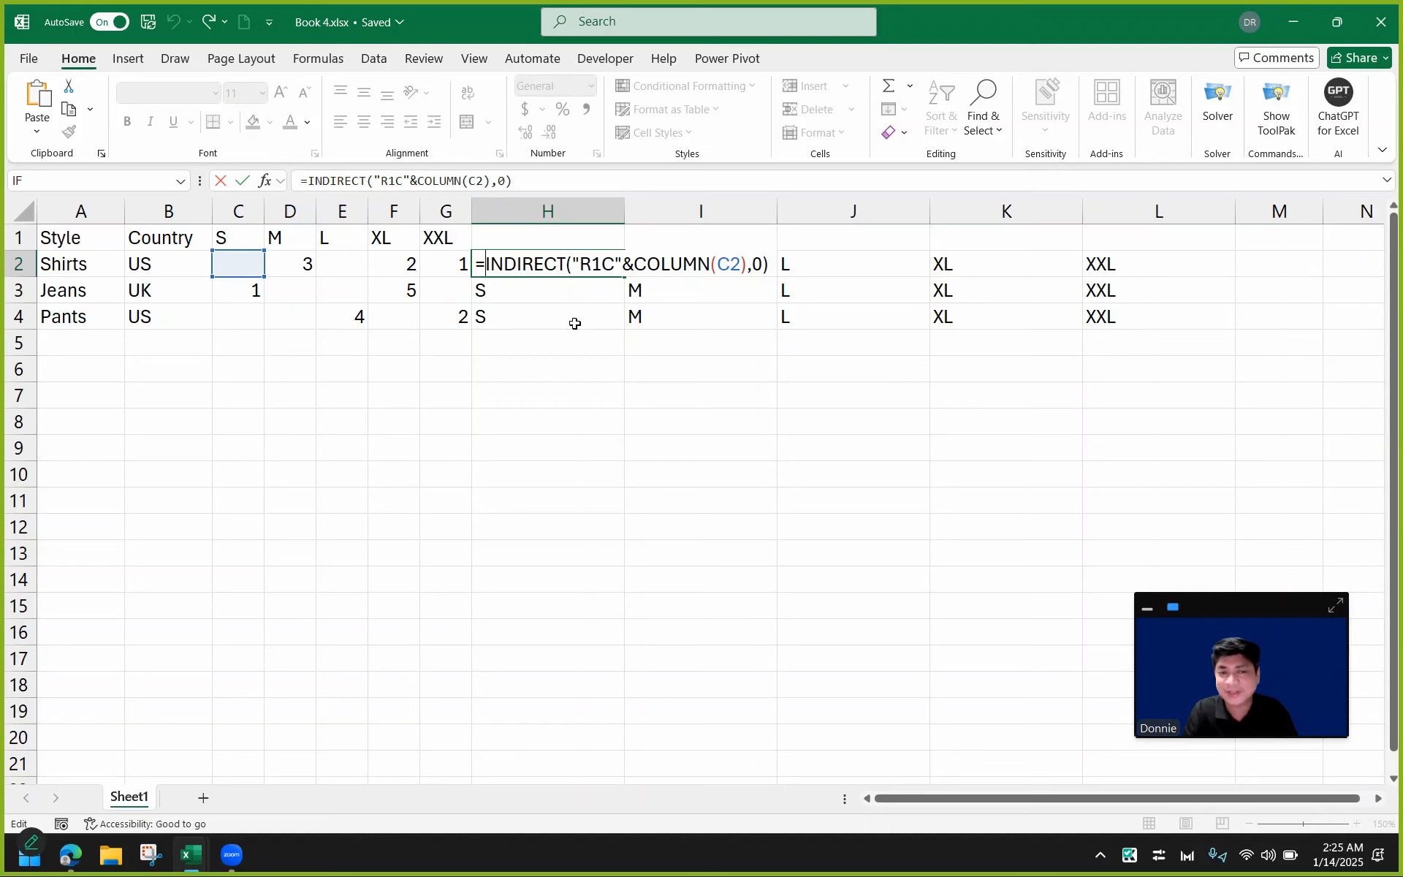
text(TEXTJ)
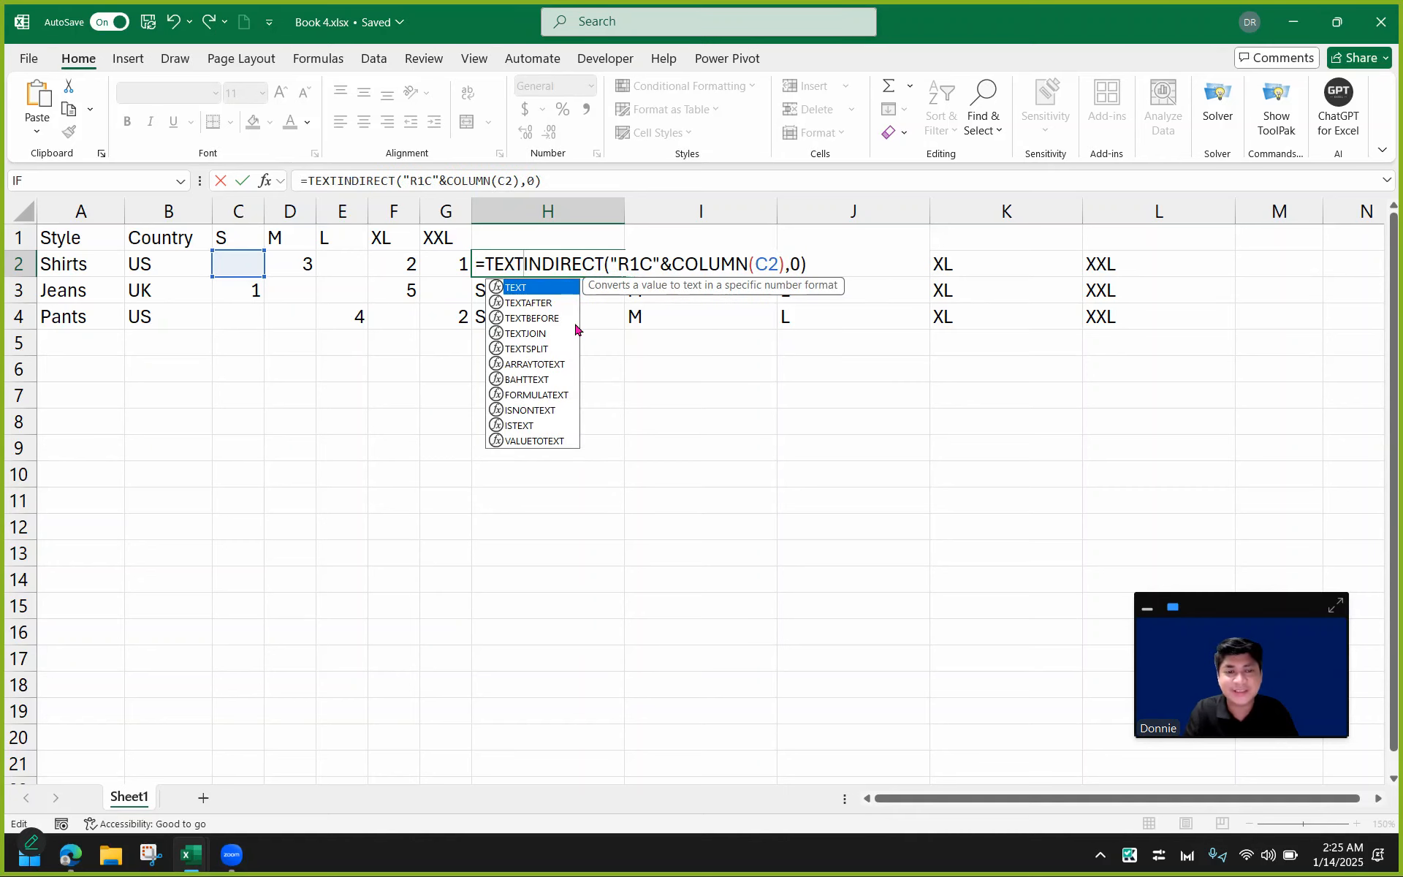
text(OIN()
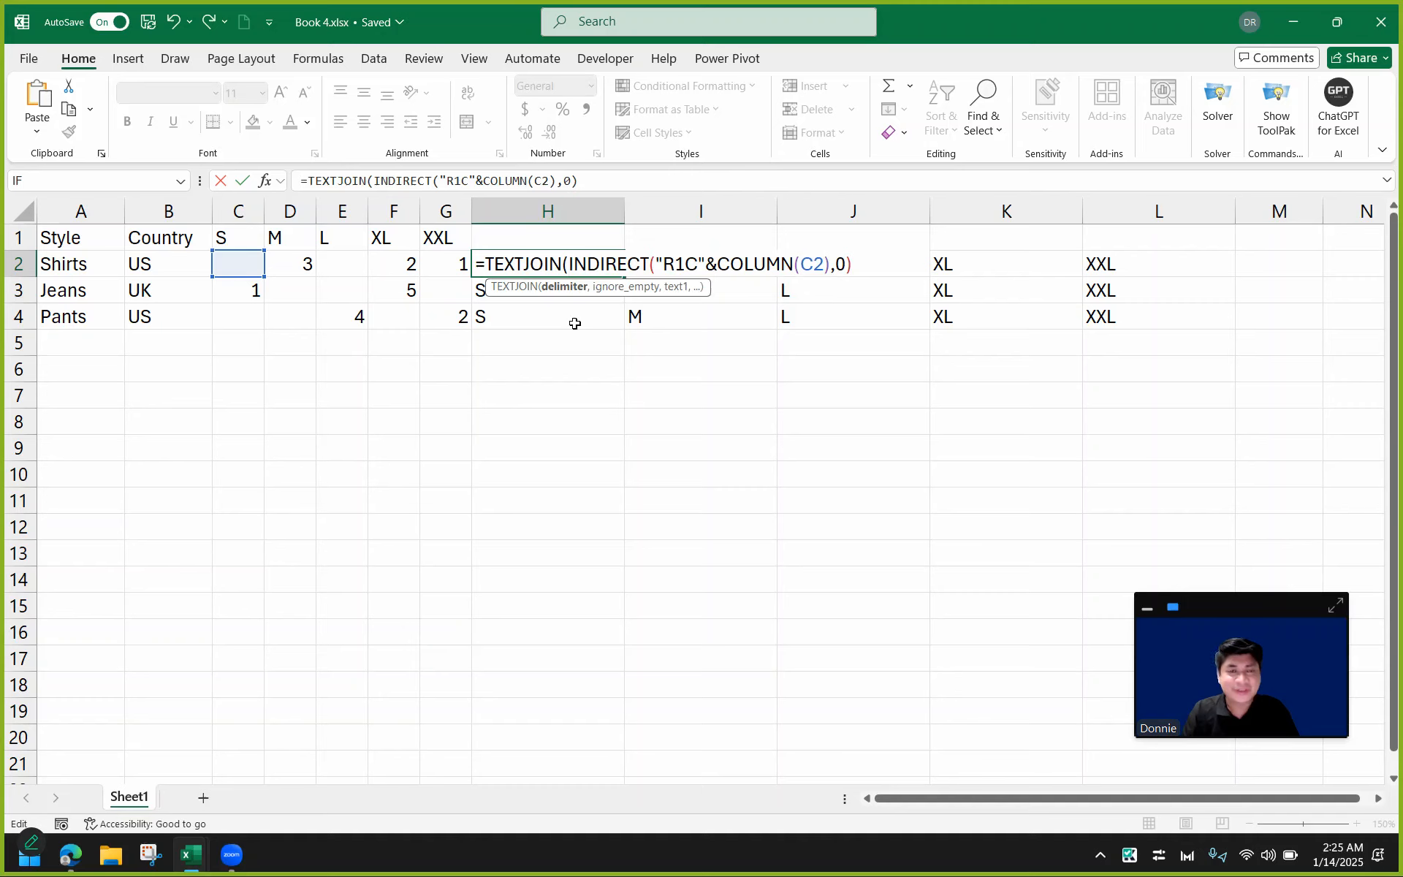
text(")
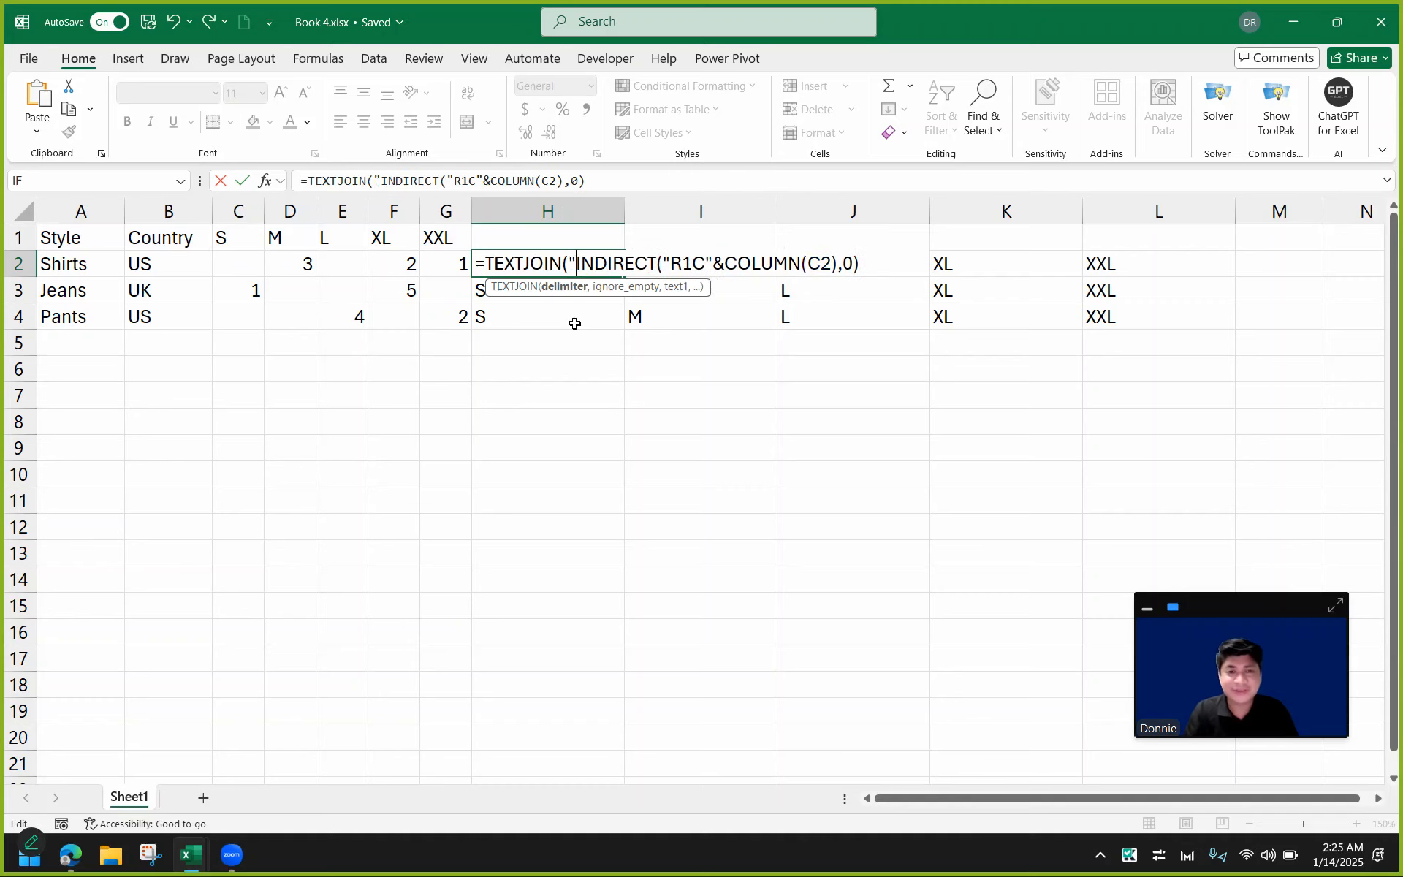
text(/",)
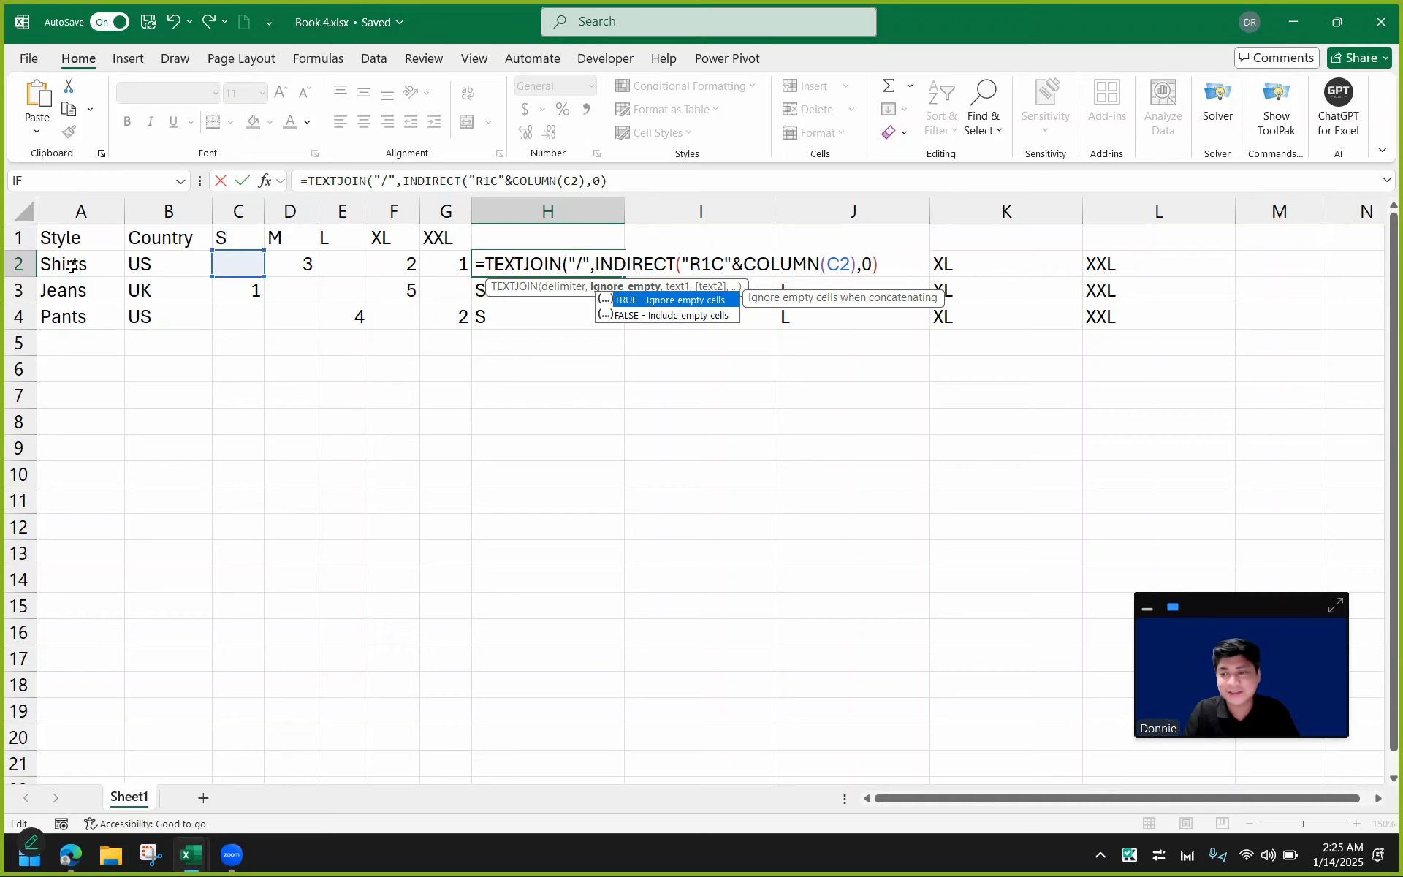
drag(70, 266, 176, 265)
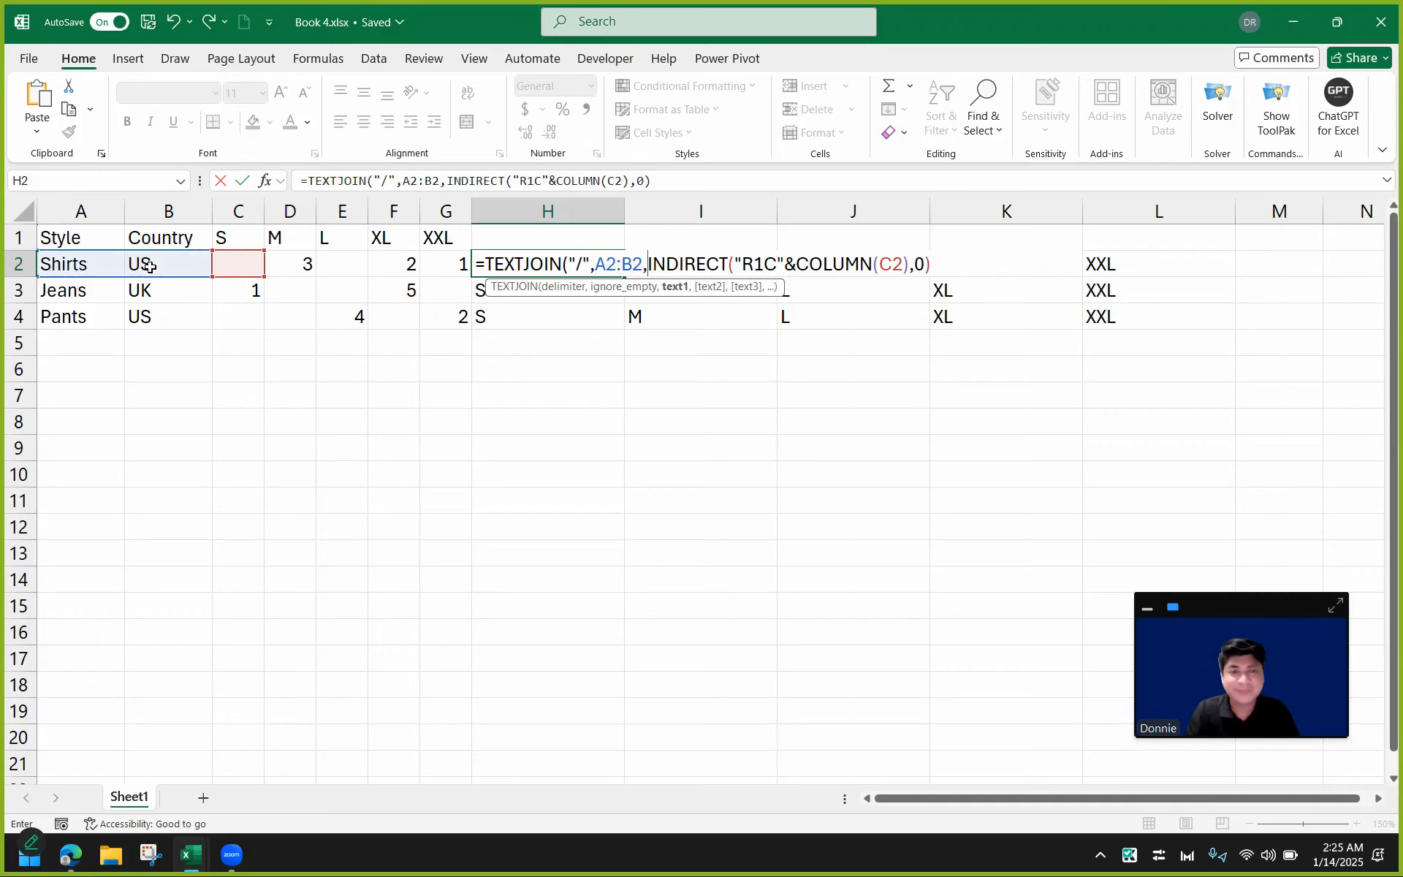
click(233, 263)
text(,C)
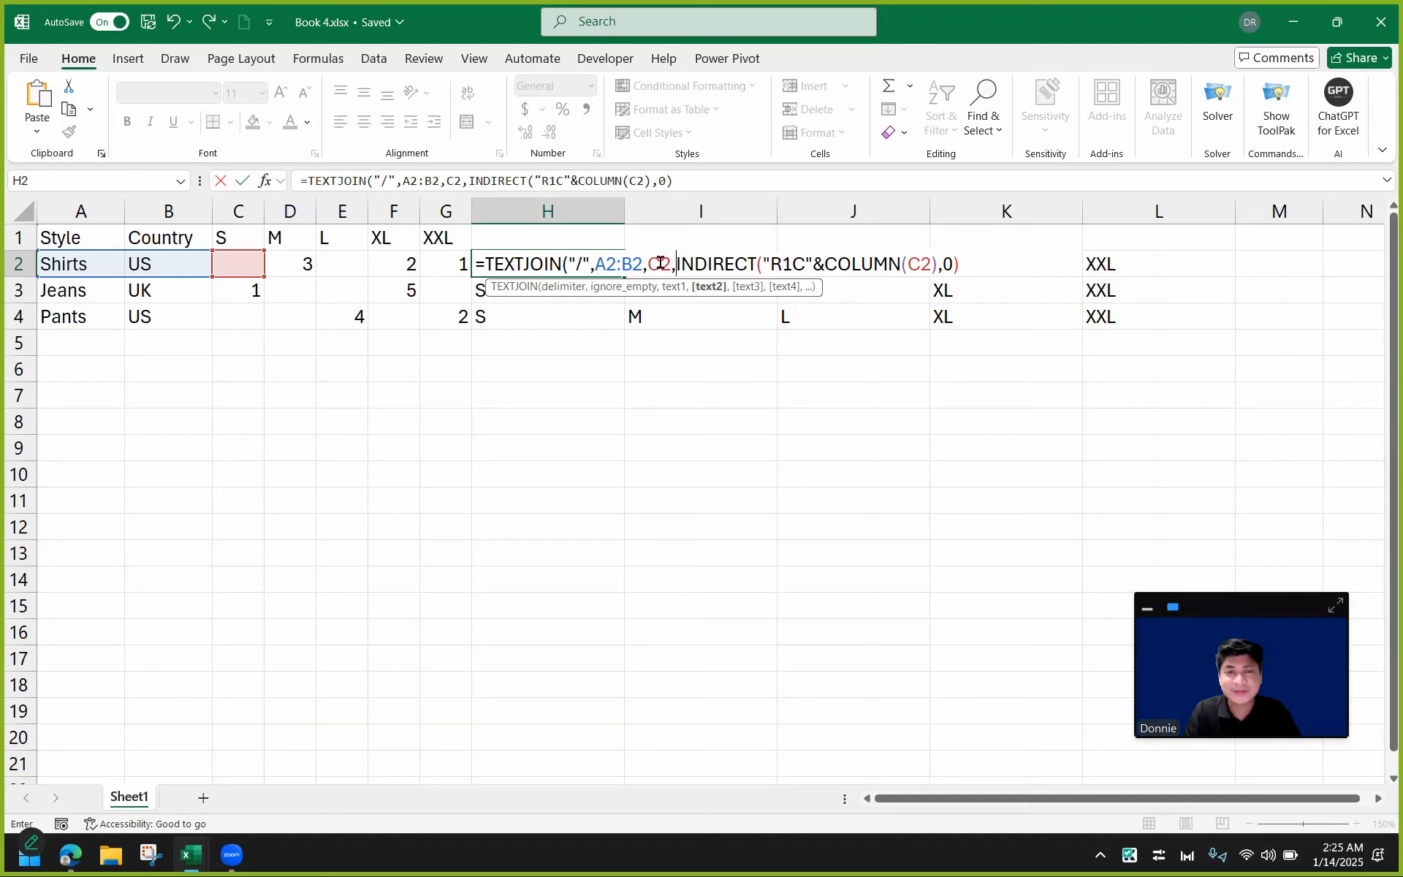
Lock the columns of the Style/Country range as $A2:$B2 and accept the suggested formula correction.
double_click(660, 263)
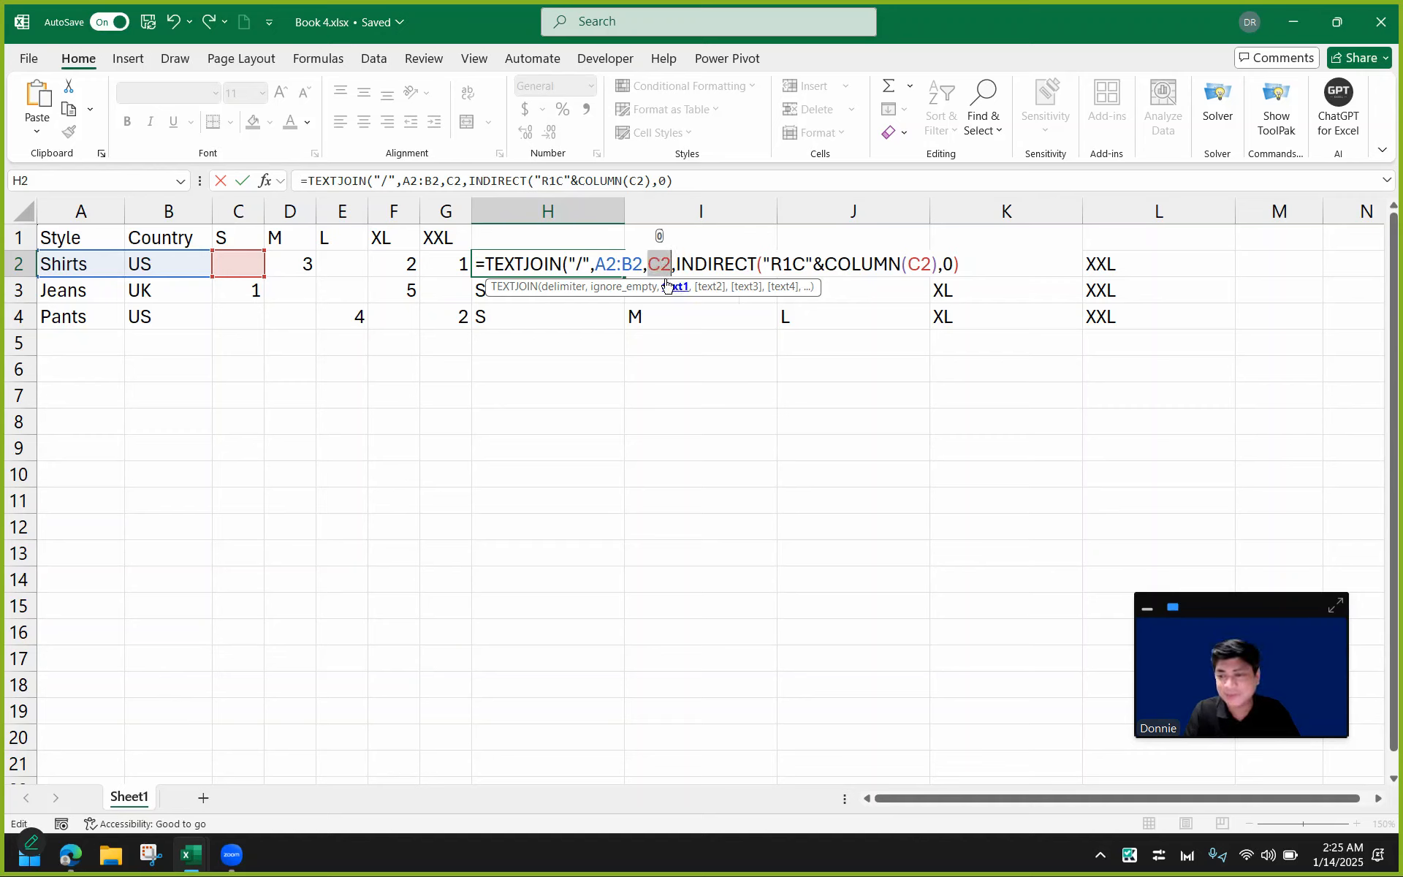
click(596, 265)
text($A2:)
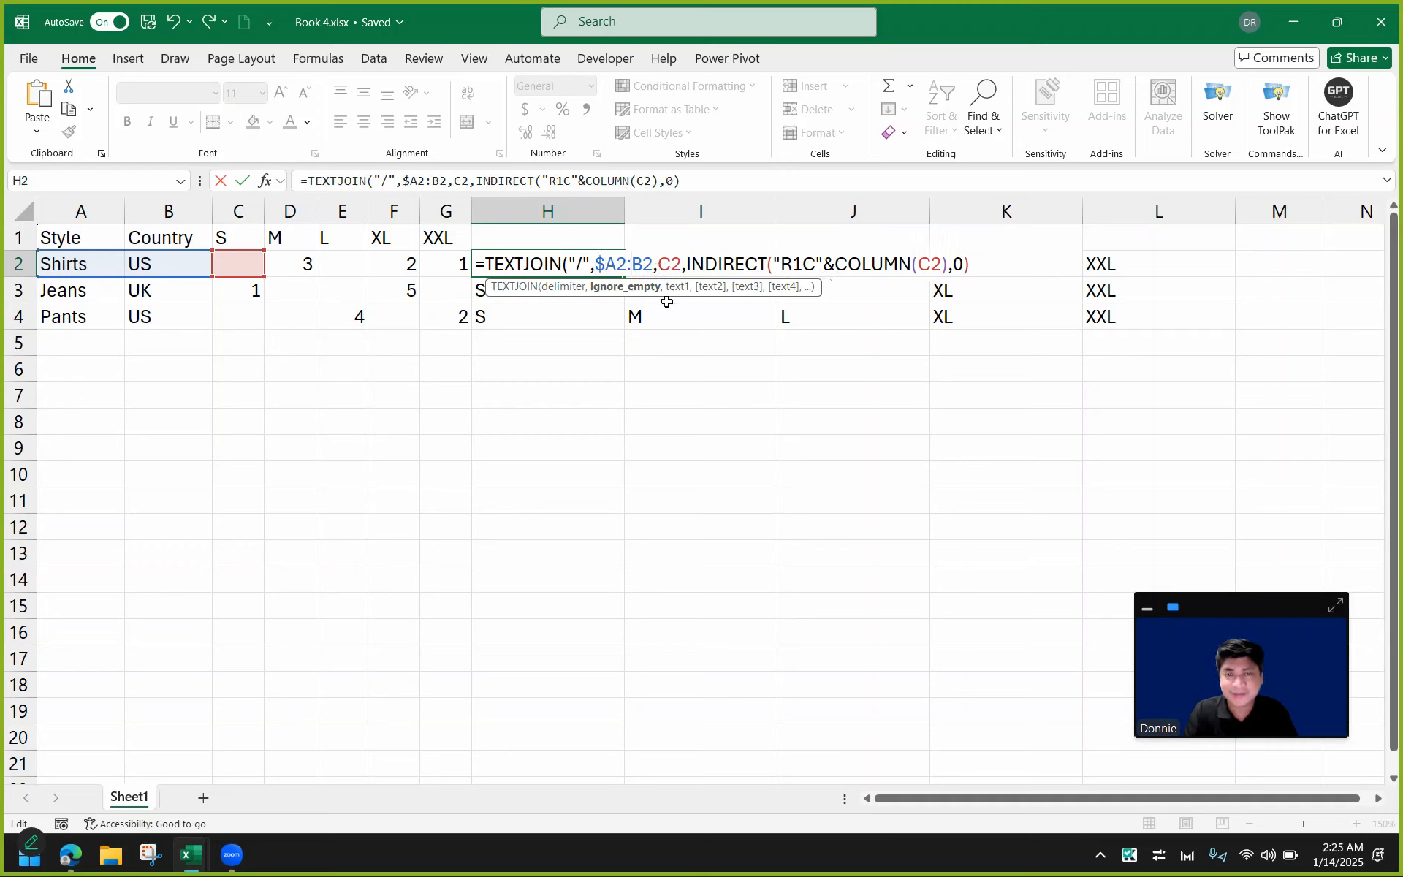
text($)
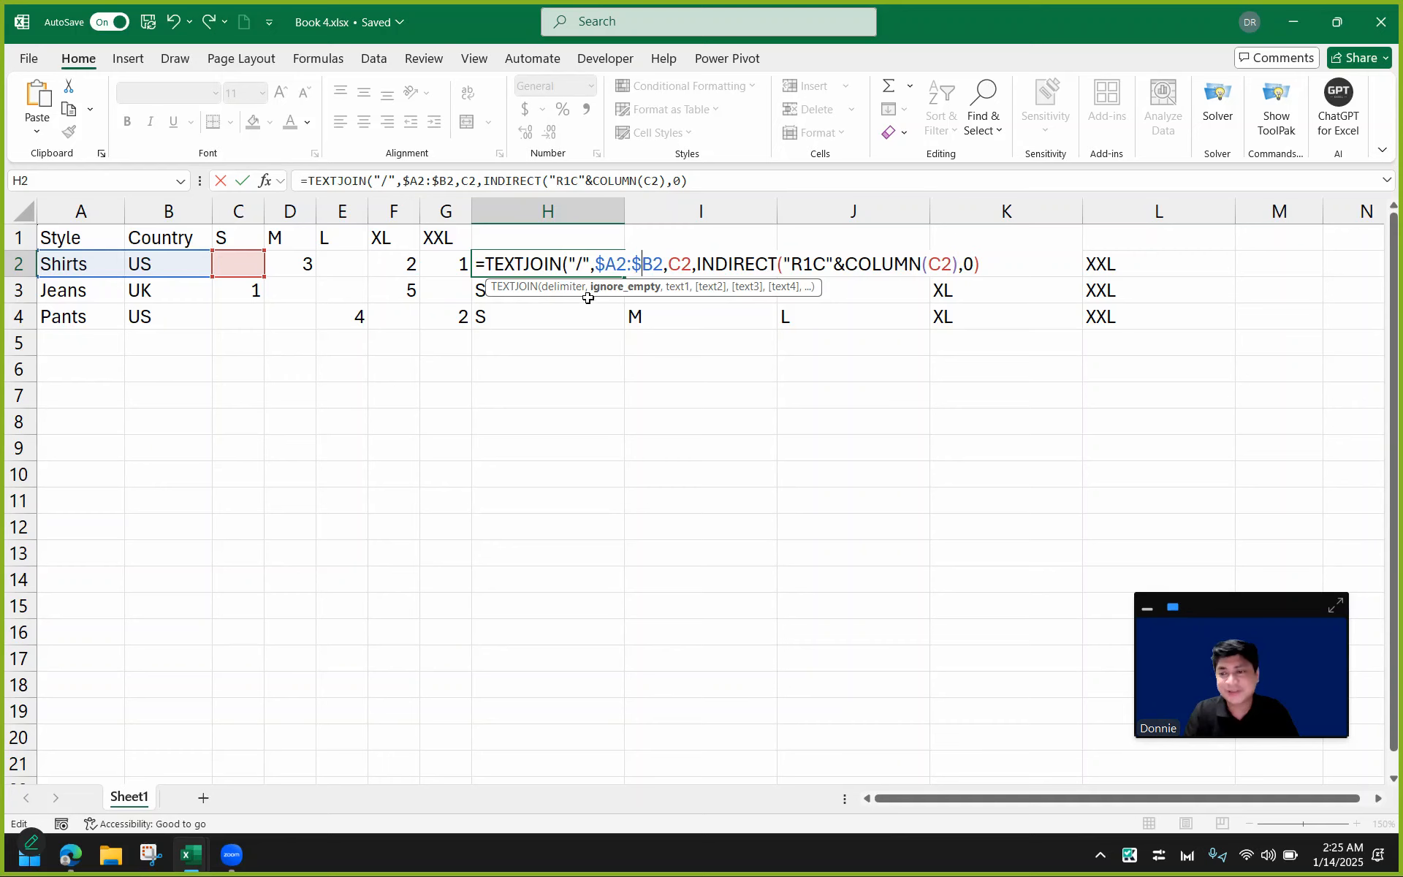
key(Return)
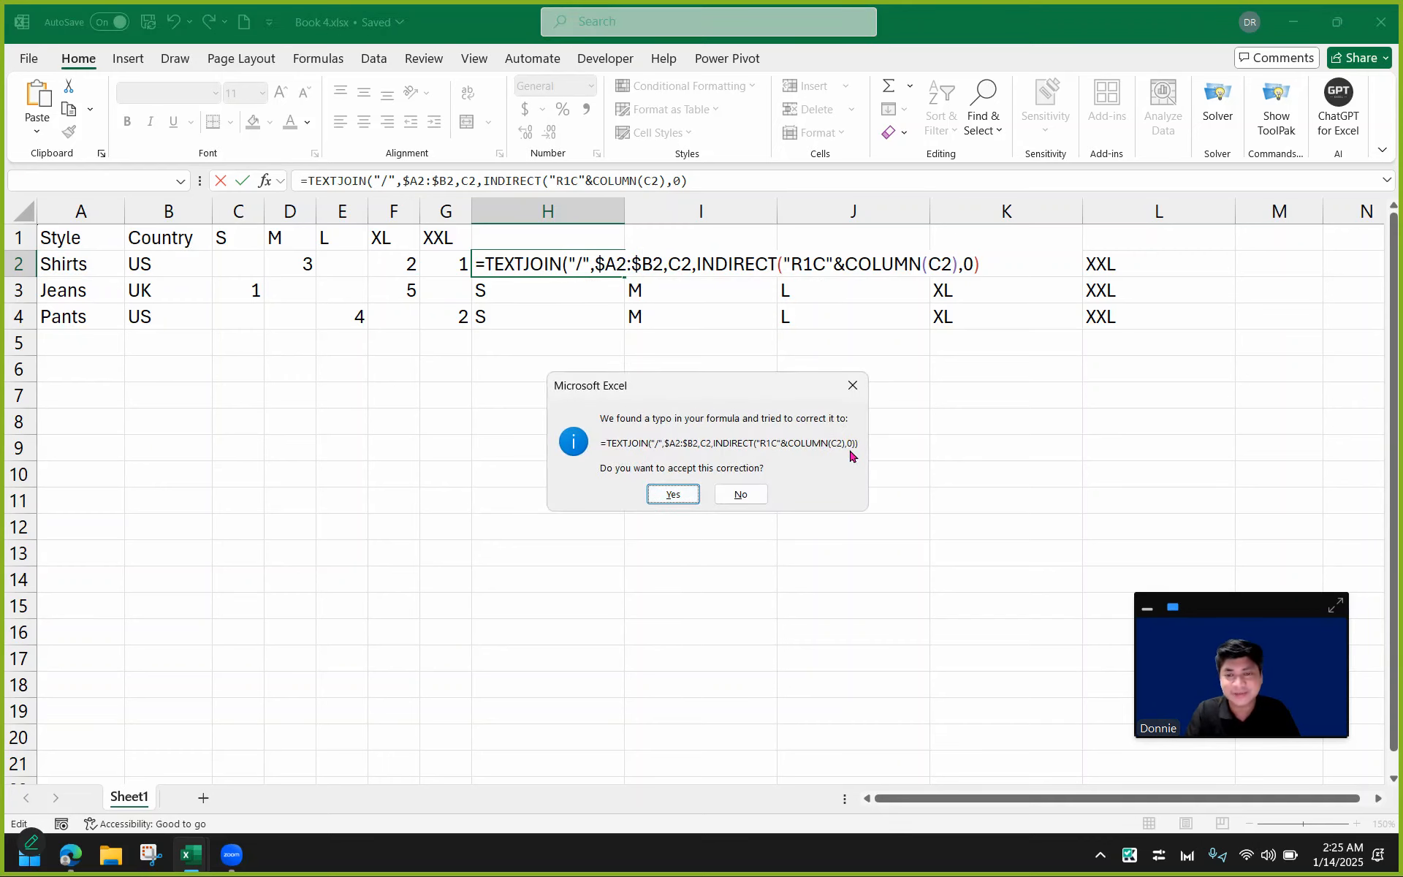
click(669, 493)
Accept the formula correction, then add an empty ignore_empty argument after the "/" delimiter in H2's TEXTJOIN.
click(597, 265)
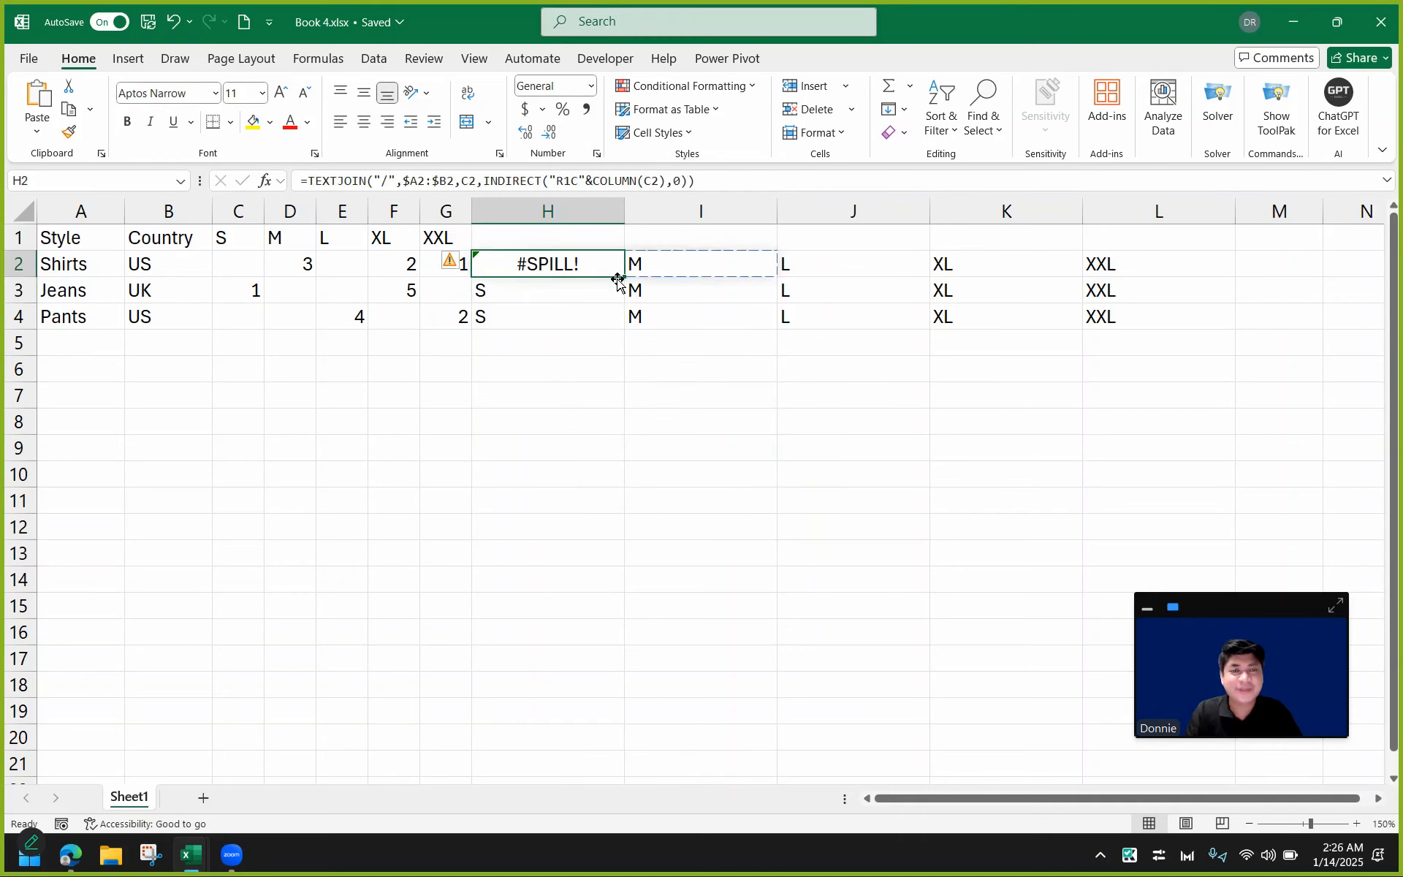
double_click(605, 266)
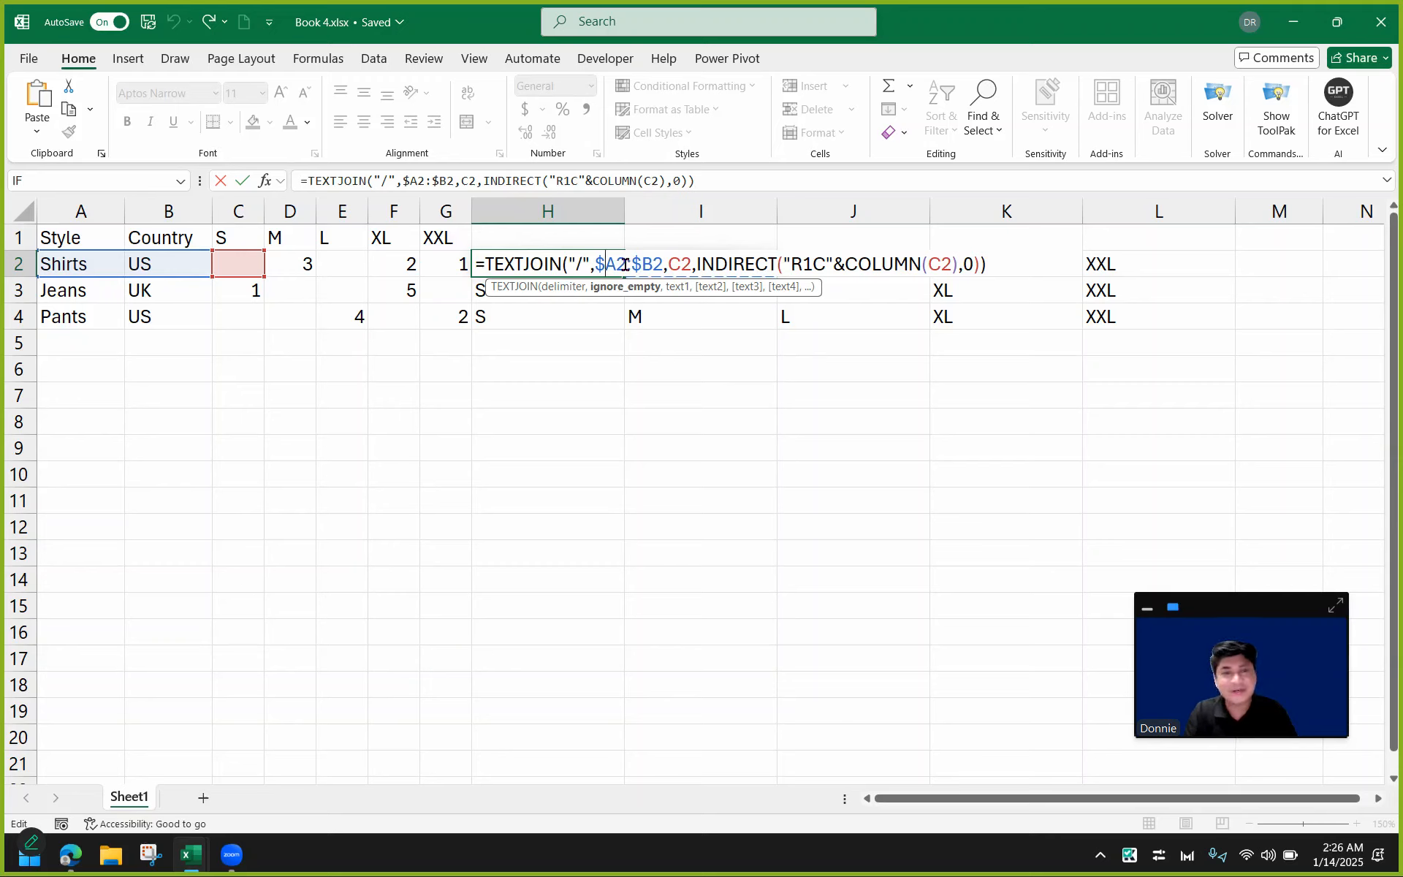
click(598, 258)
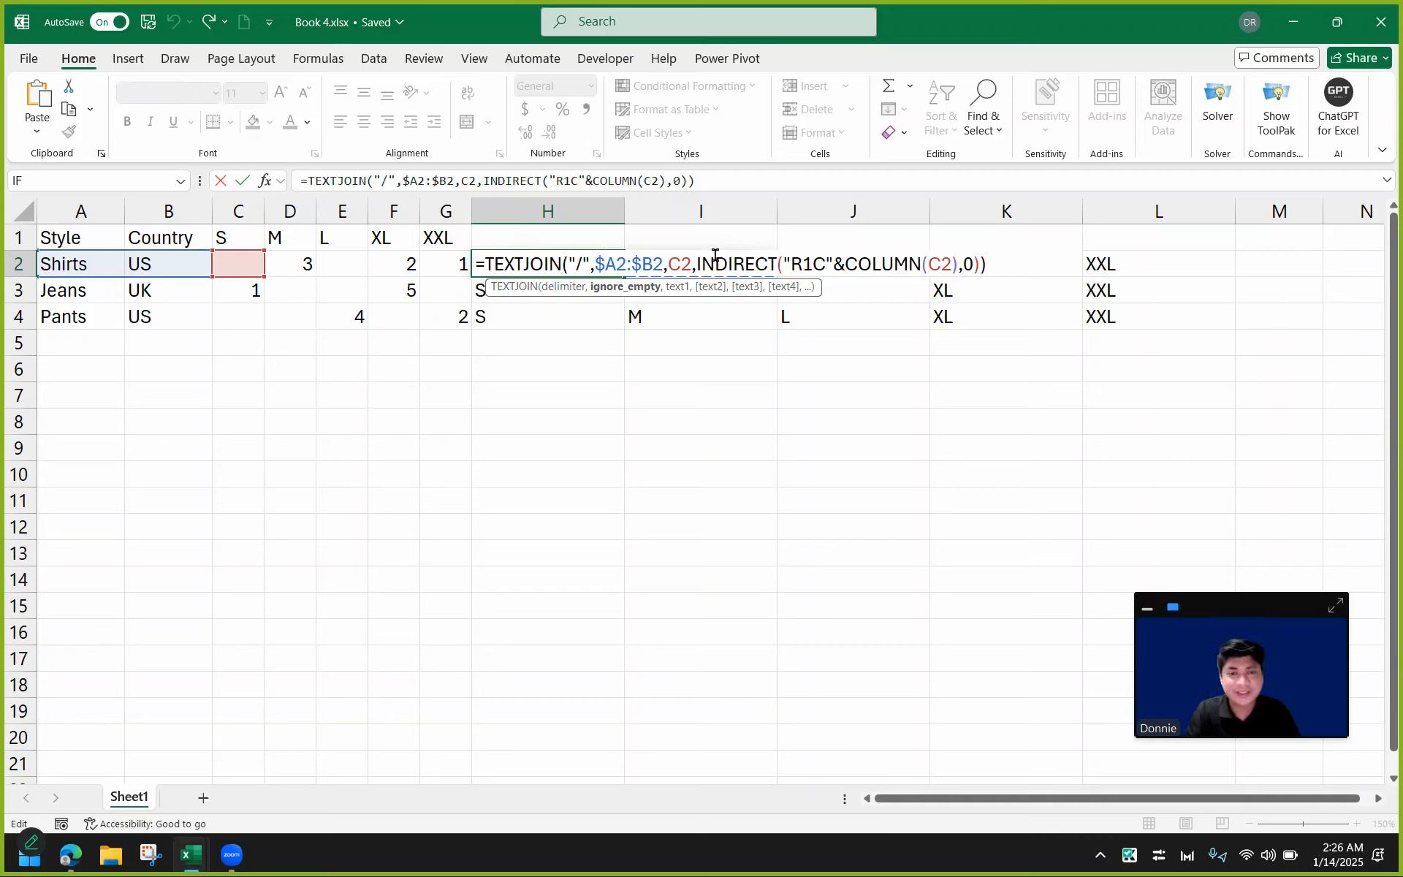
text(,)
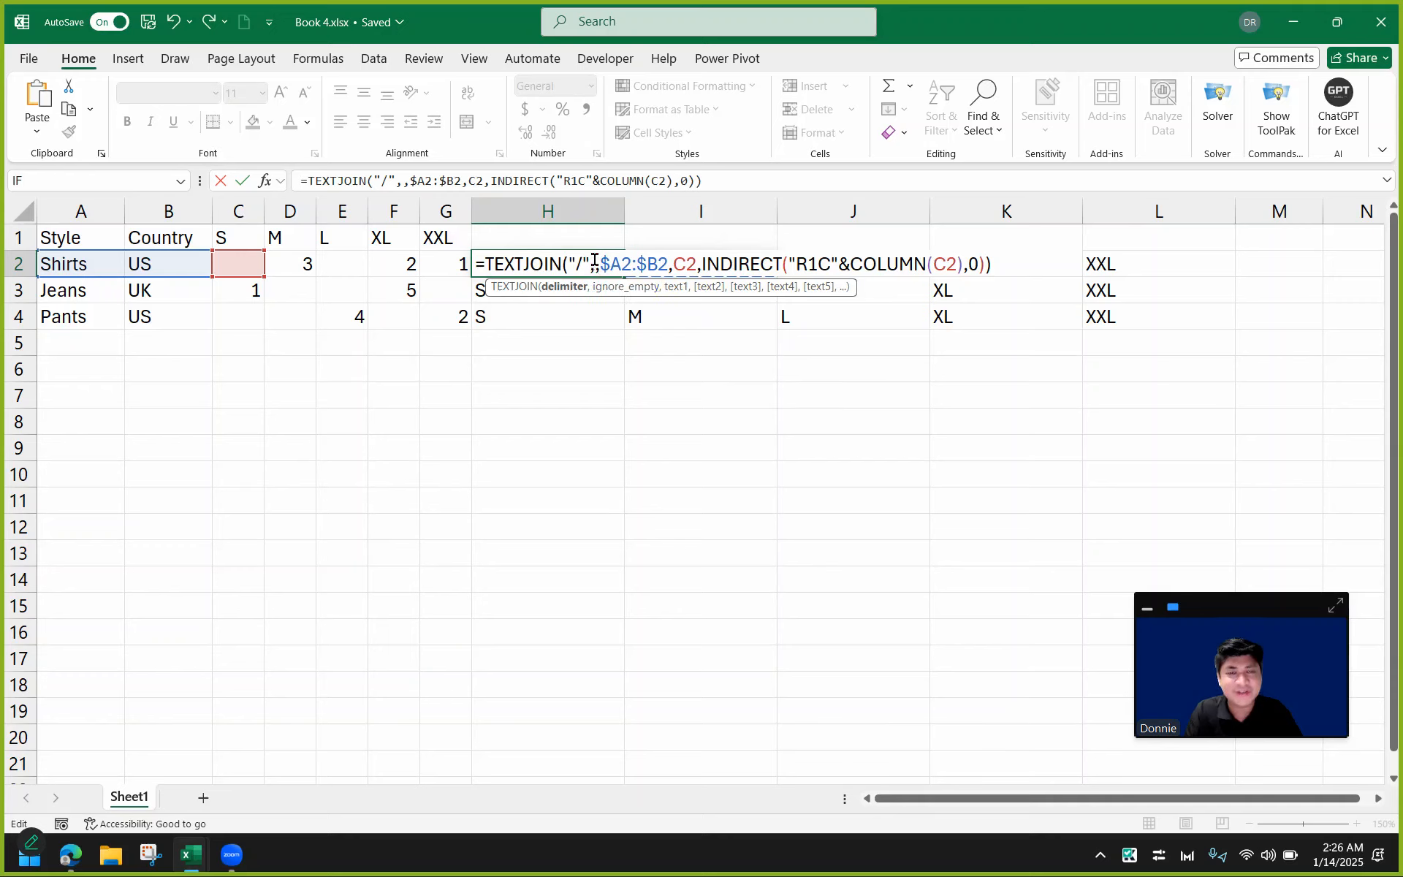
click(596, 265)
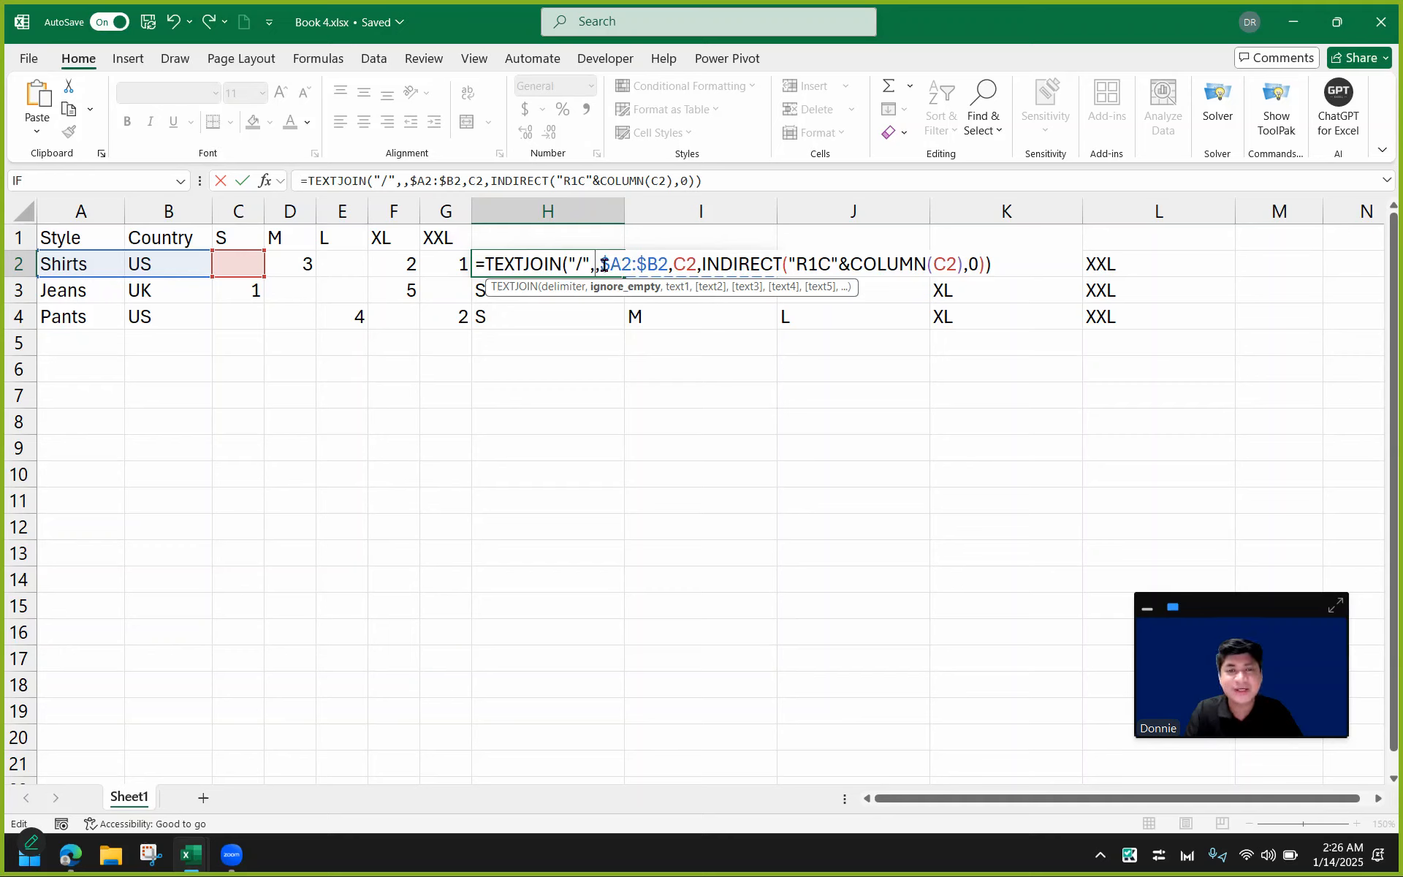
drag(599, 265, 990, 261)
click(635, 263)
drag(603, 264, 979, 263)
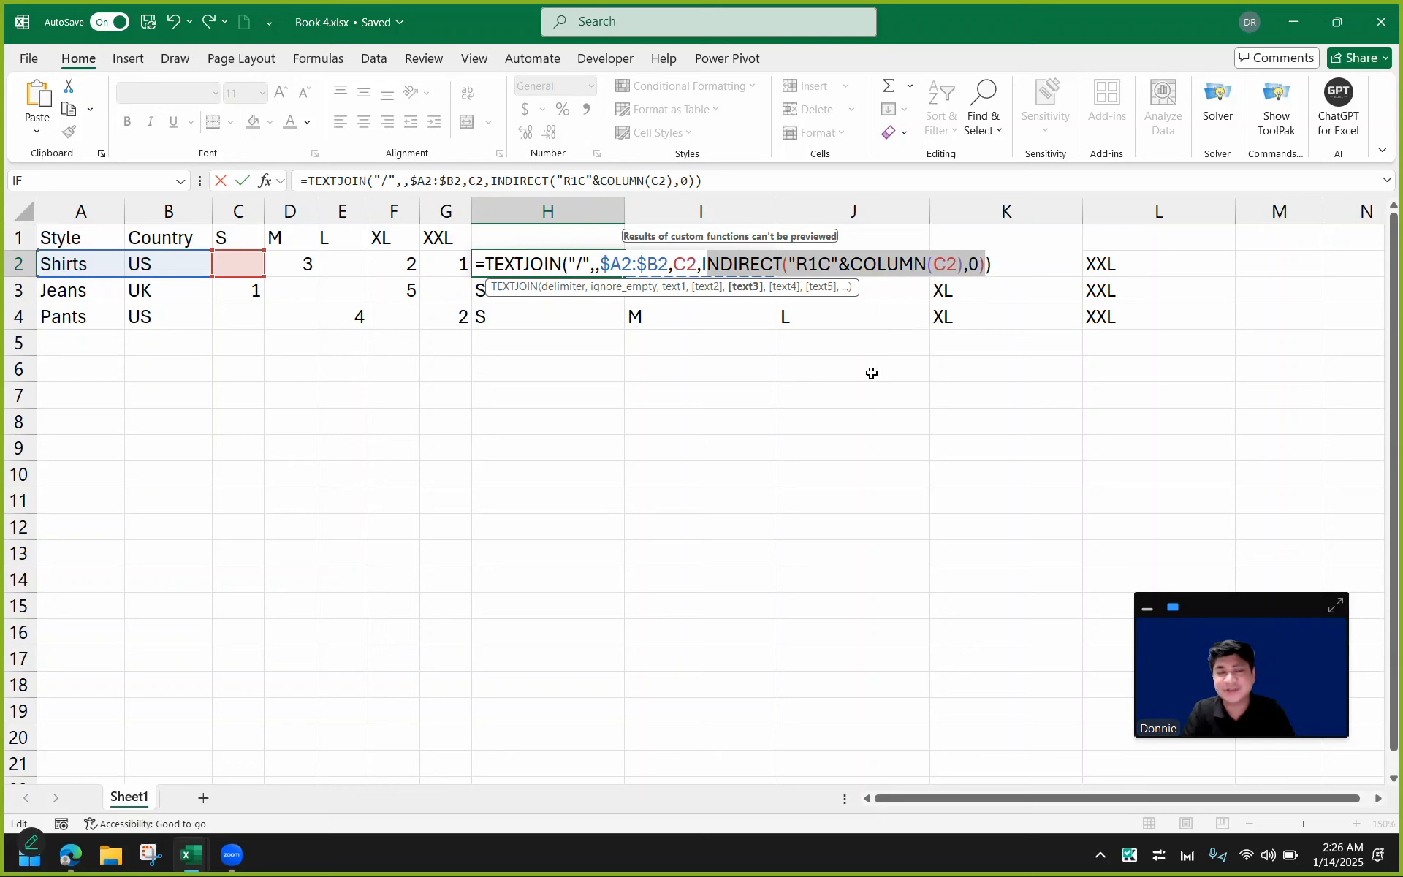
key(Return)
Fill H2's TEXTJOIN formula down to H4.
click(589, 266)
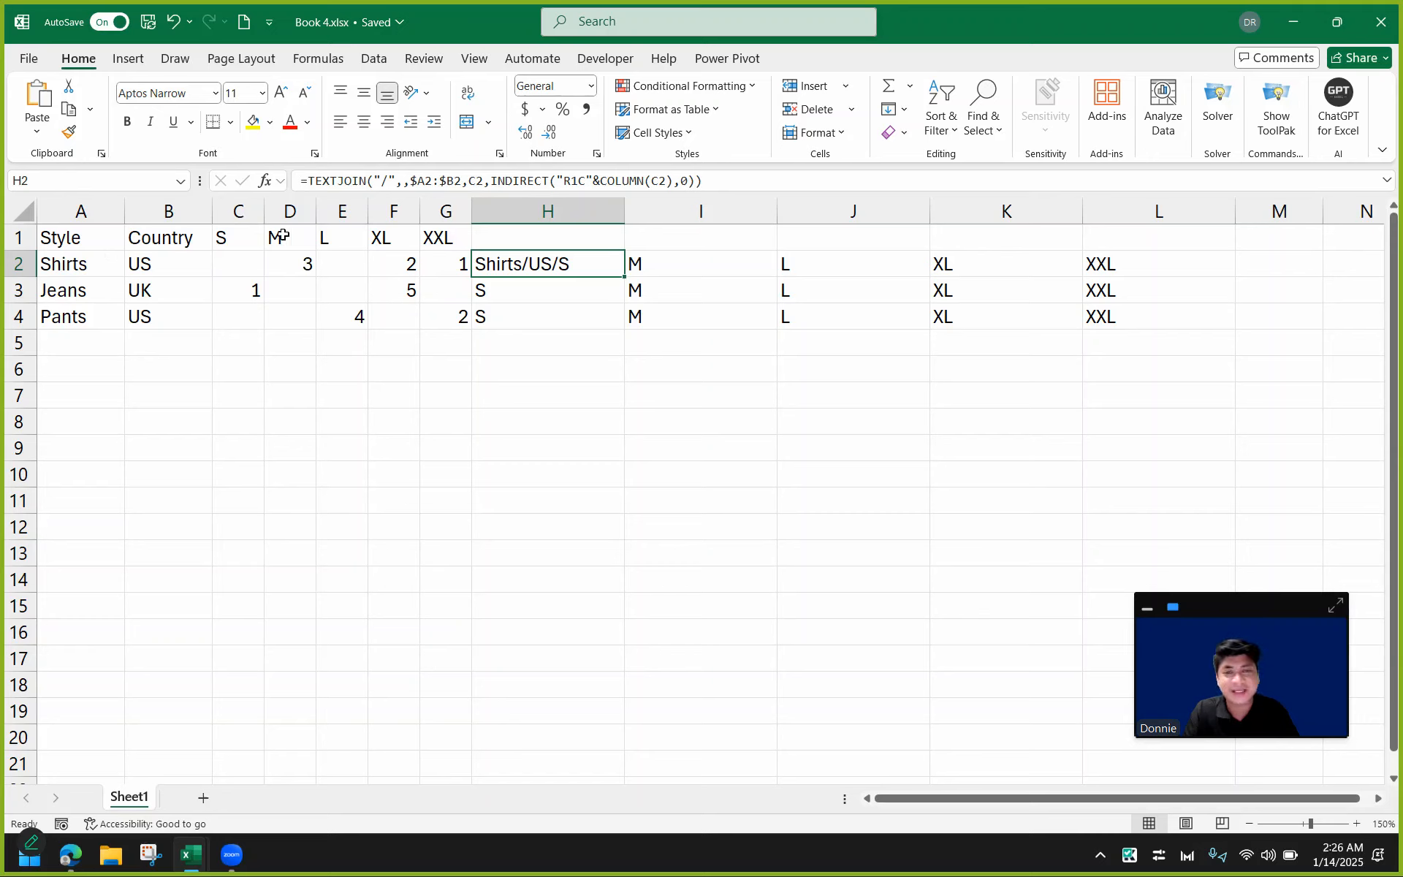
drag(622, 279, 617, 330)
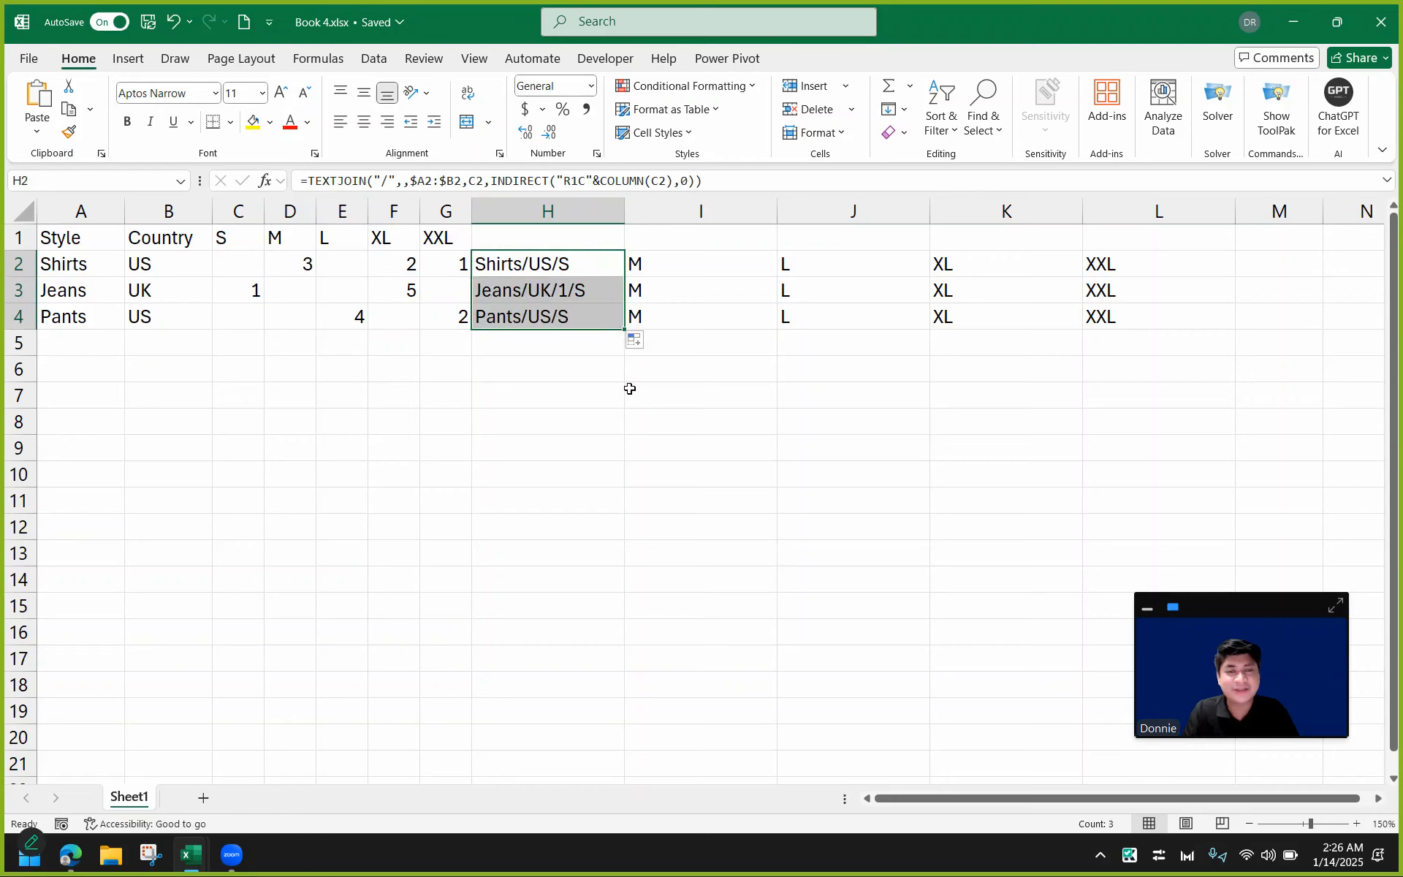
Compare the labels in column H with the quantities in the S column cells.
click(581, 294)
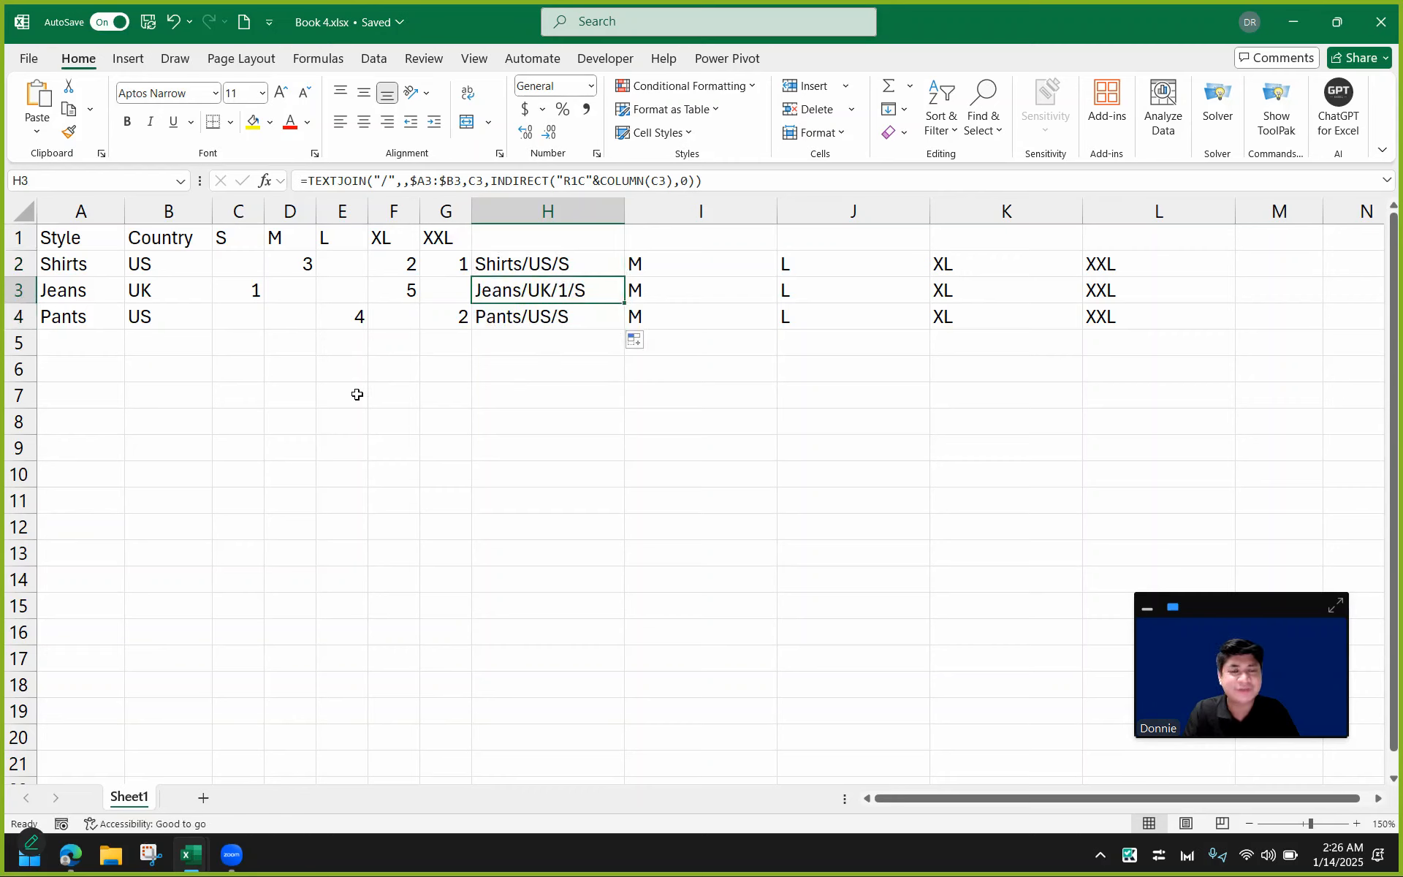
click(238, 293)
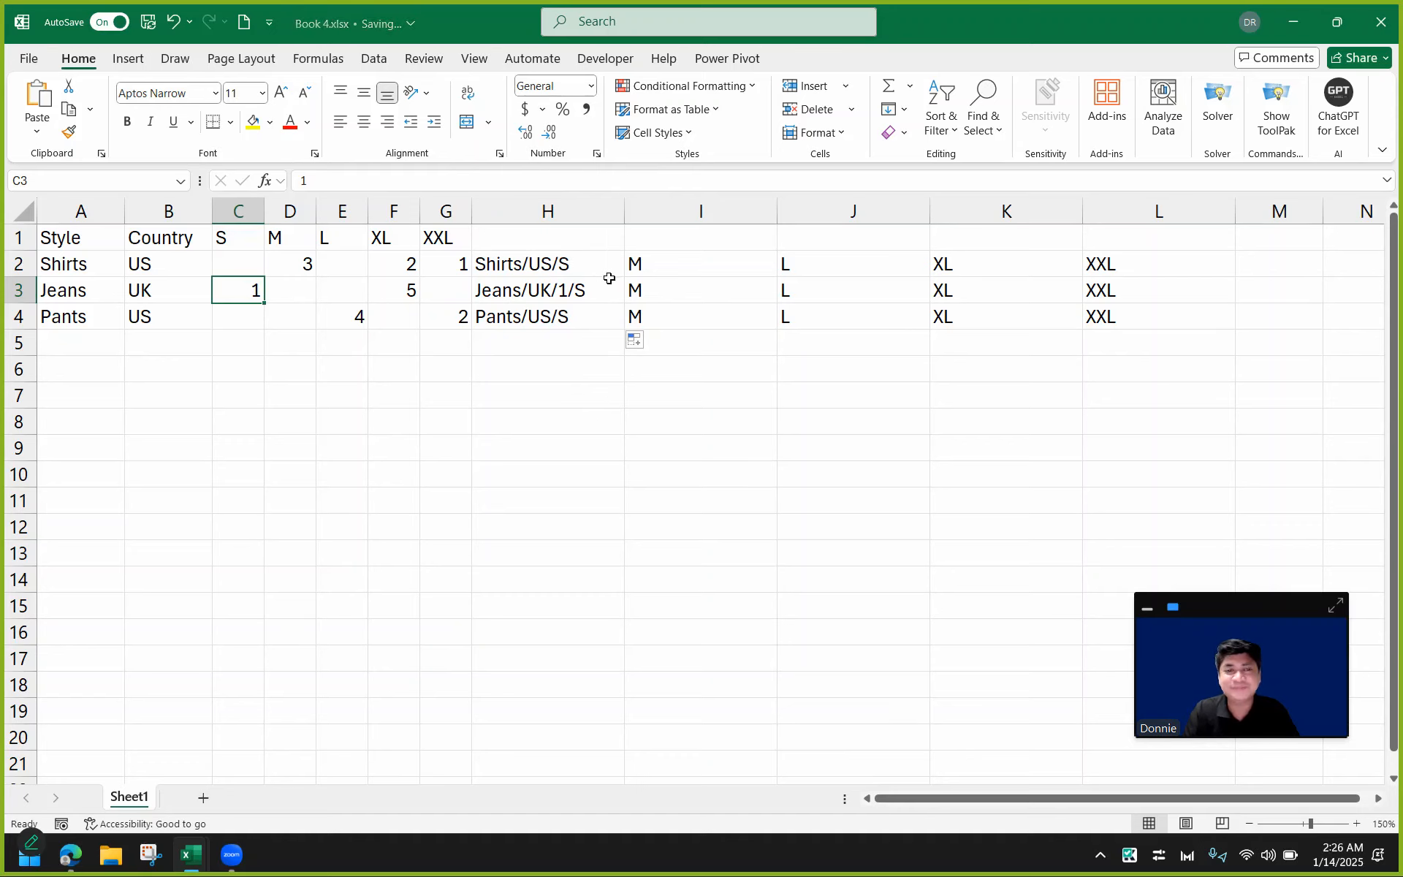
click(585, 291)
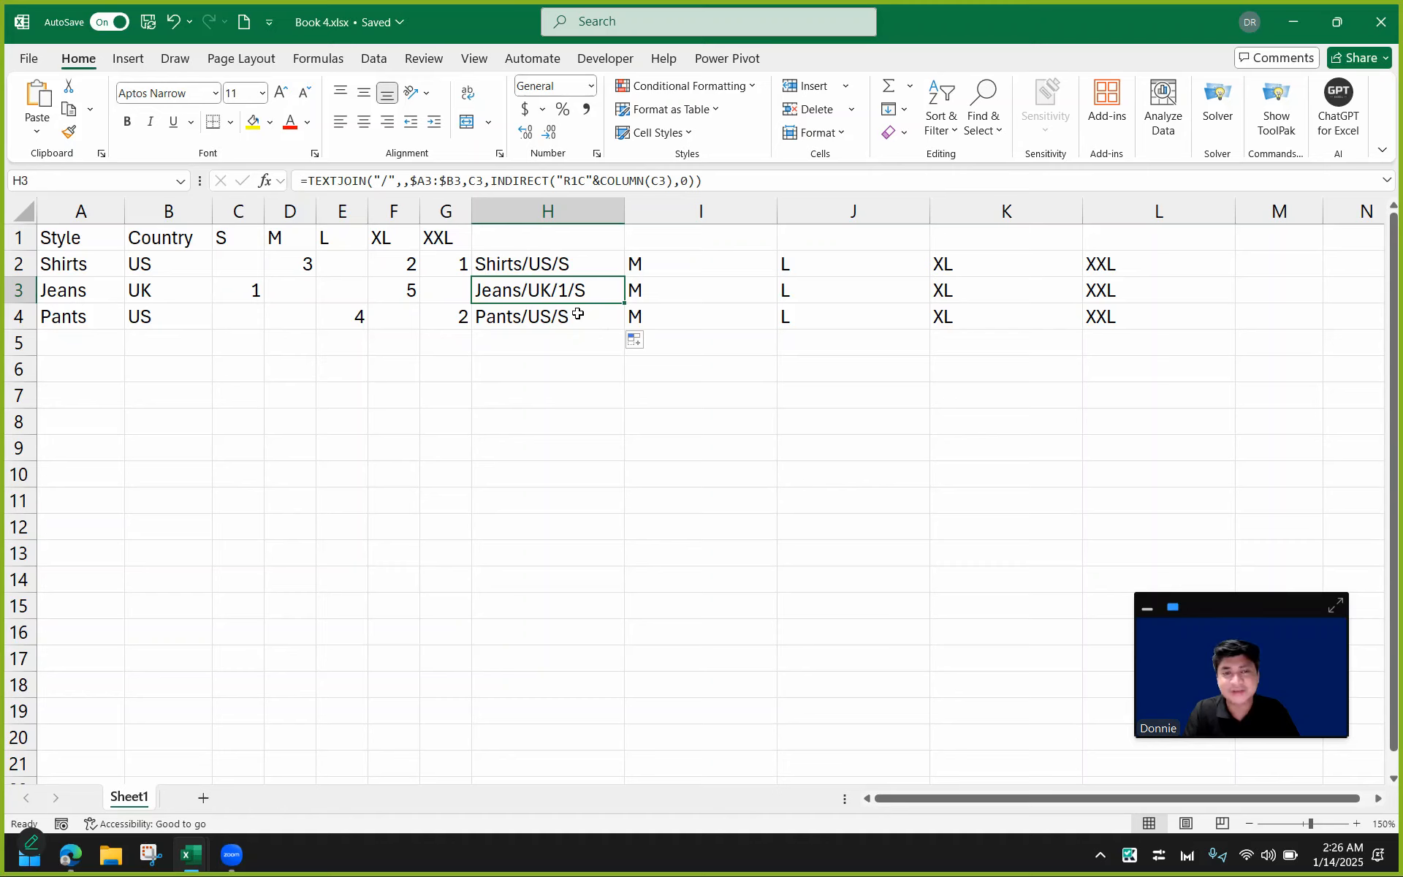
click(244, 260)
click(230, 315)
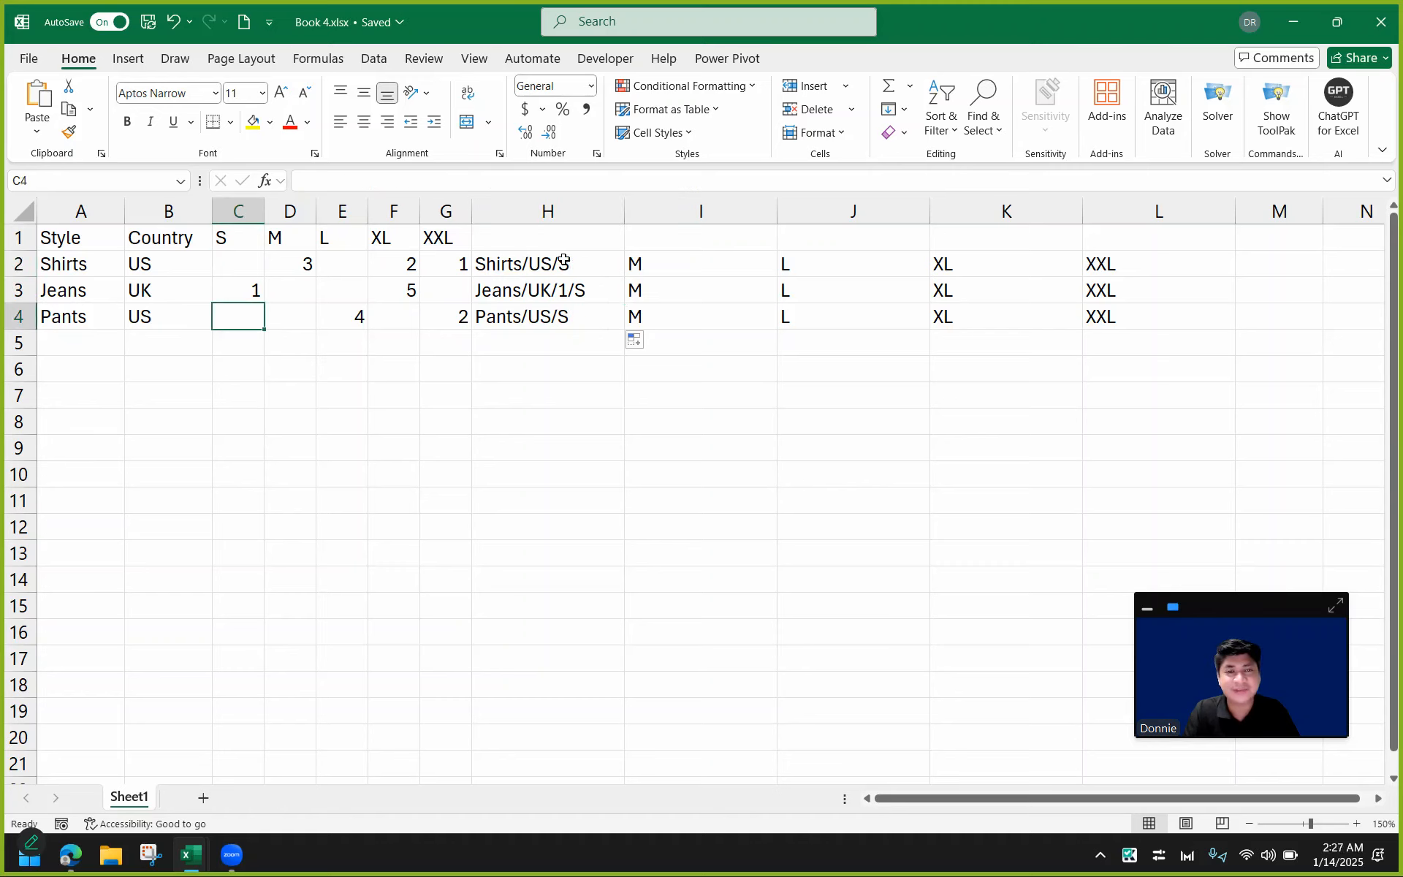
Fill the TEXTJOIN formulas across to column L so H2:L4 holds the labels.
click(563, 261)
drag(624, 275, 1113, 330)
click(952, 366)
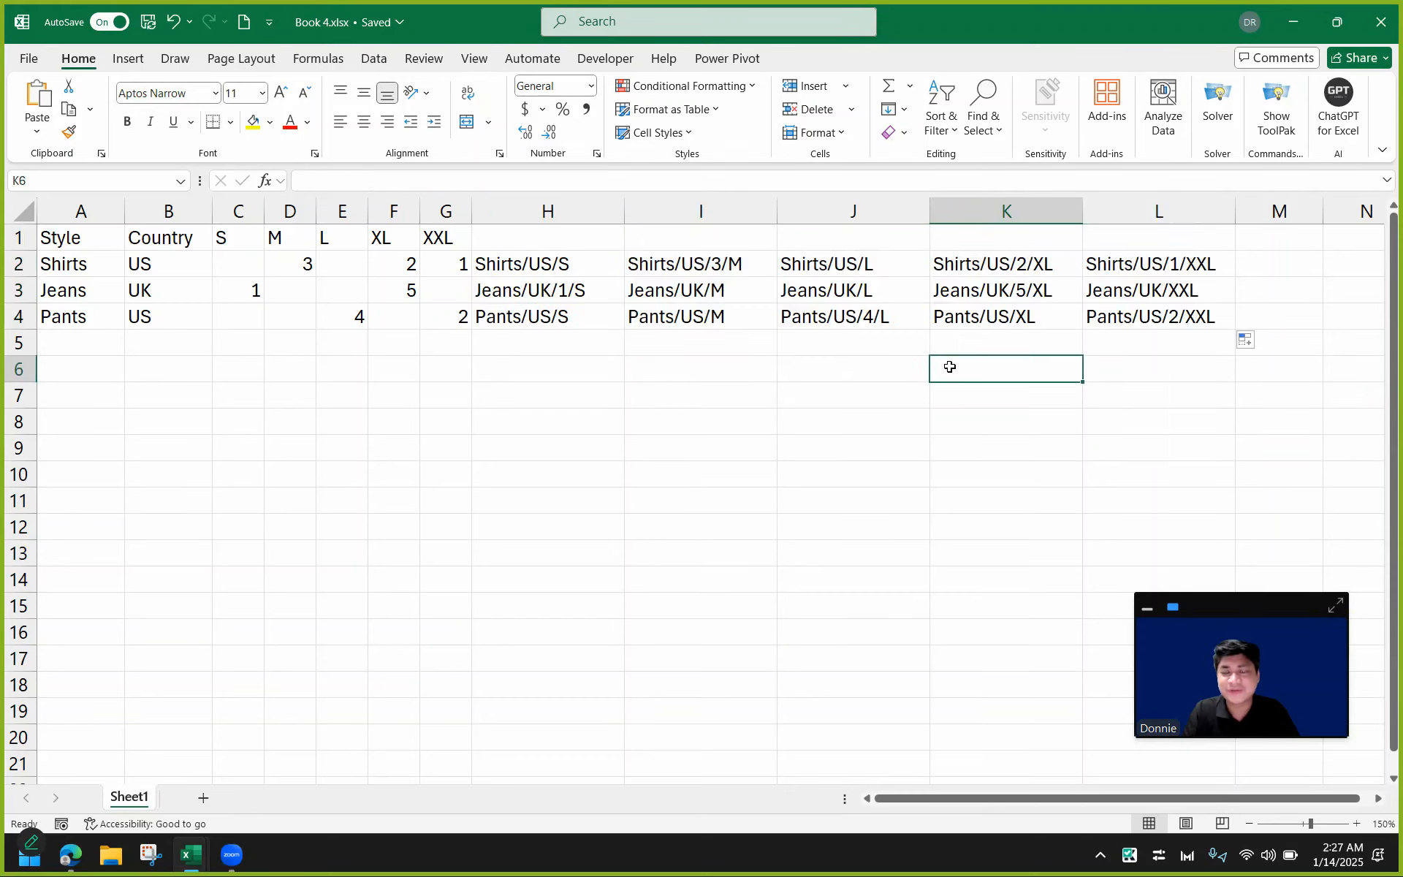
Review the joined labels in H2:L4 against the size quantities in C2:G4.
click(541, 263)
click(564, 289)
click(583, 320)
click(661, 269)
click(665, 291)
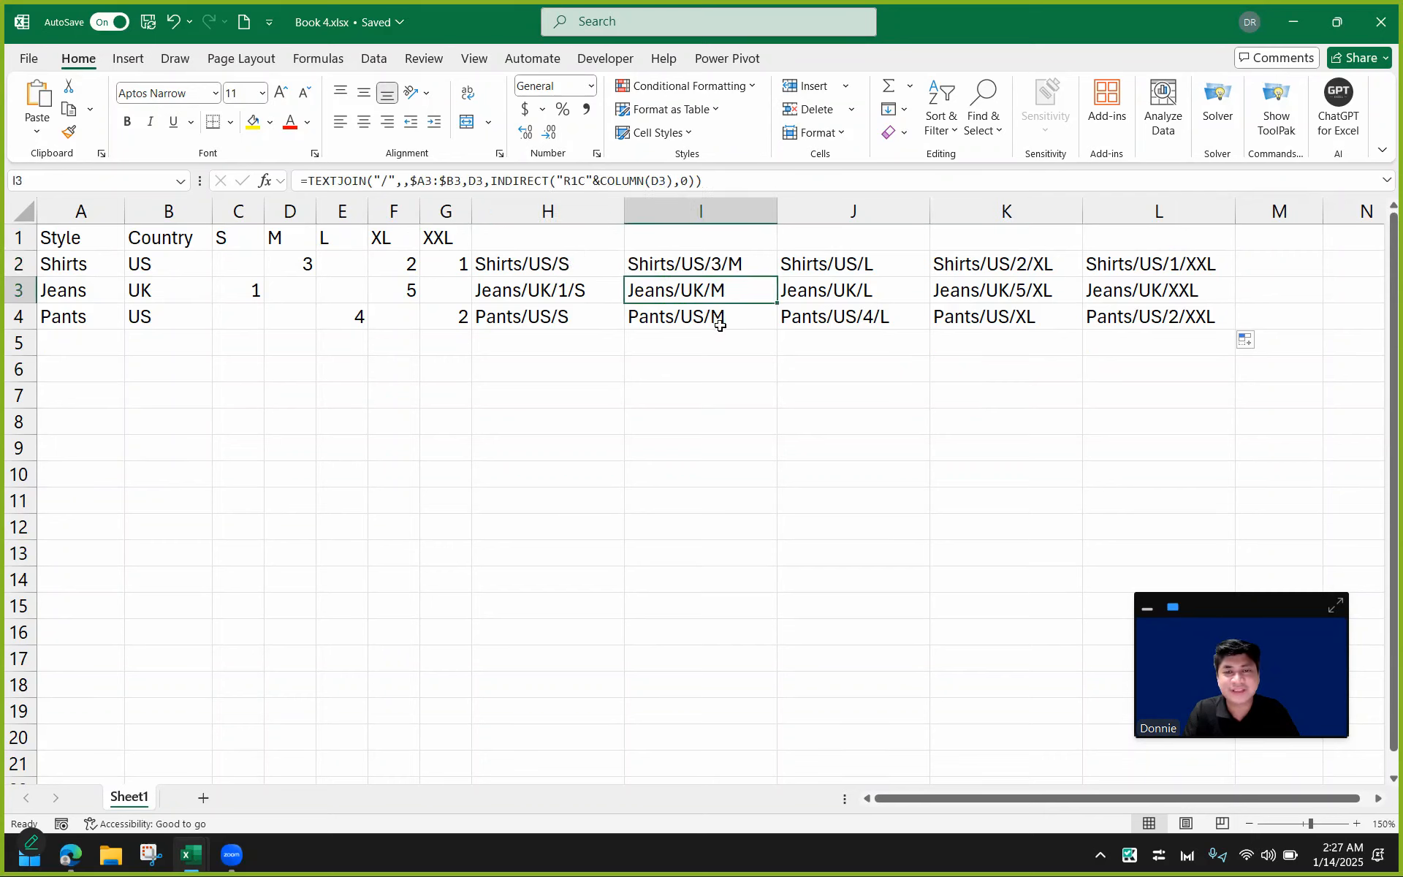
click(720, 320)
click(822, 266)
click(826, 292)
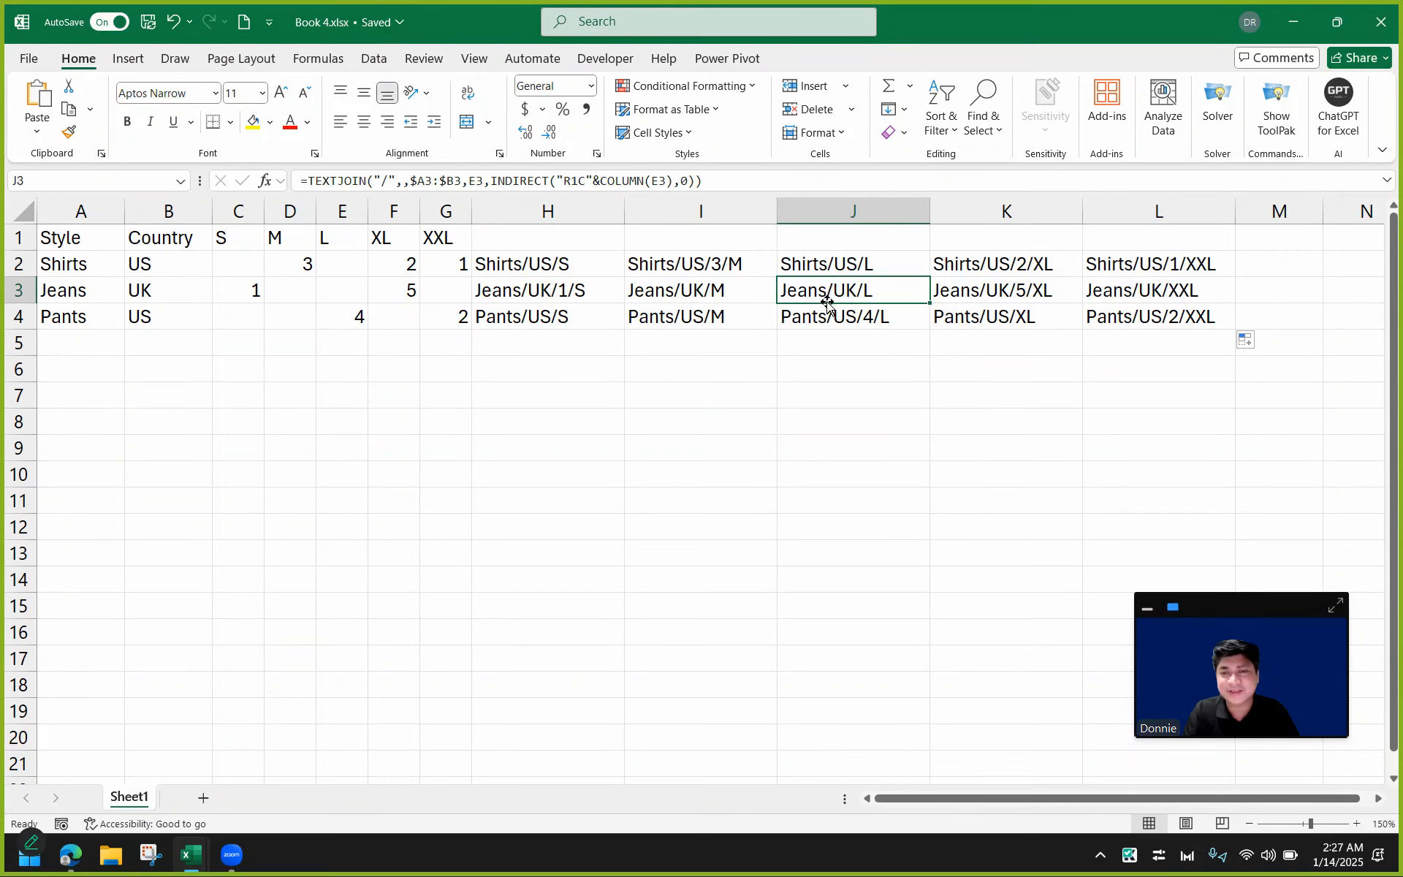
click(827, 316)
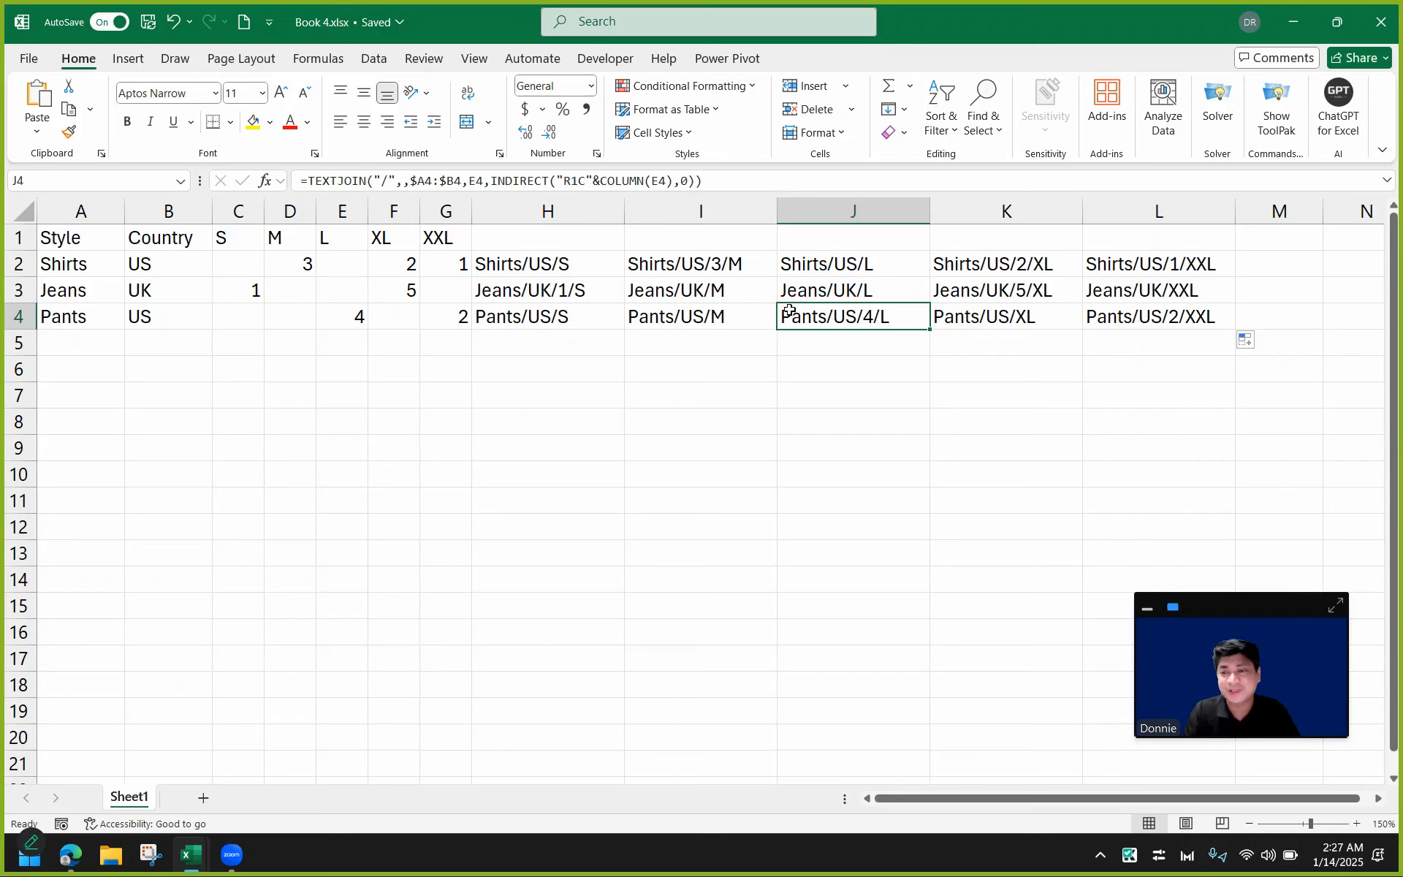
click(564, 264)
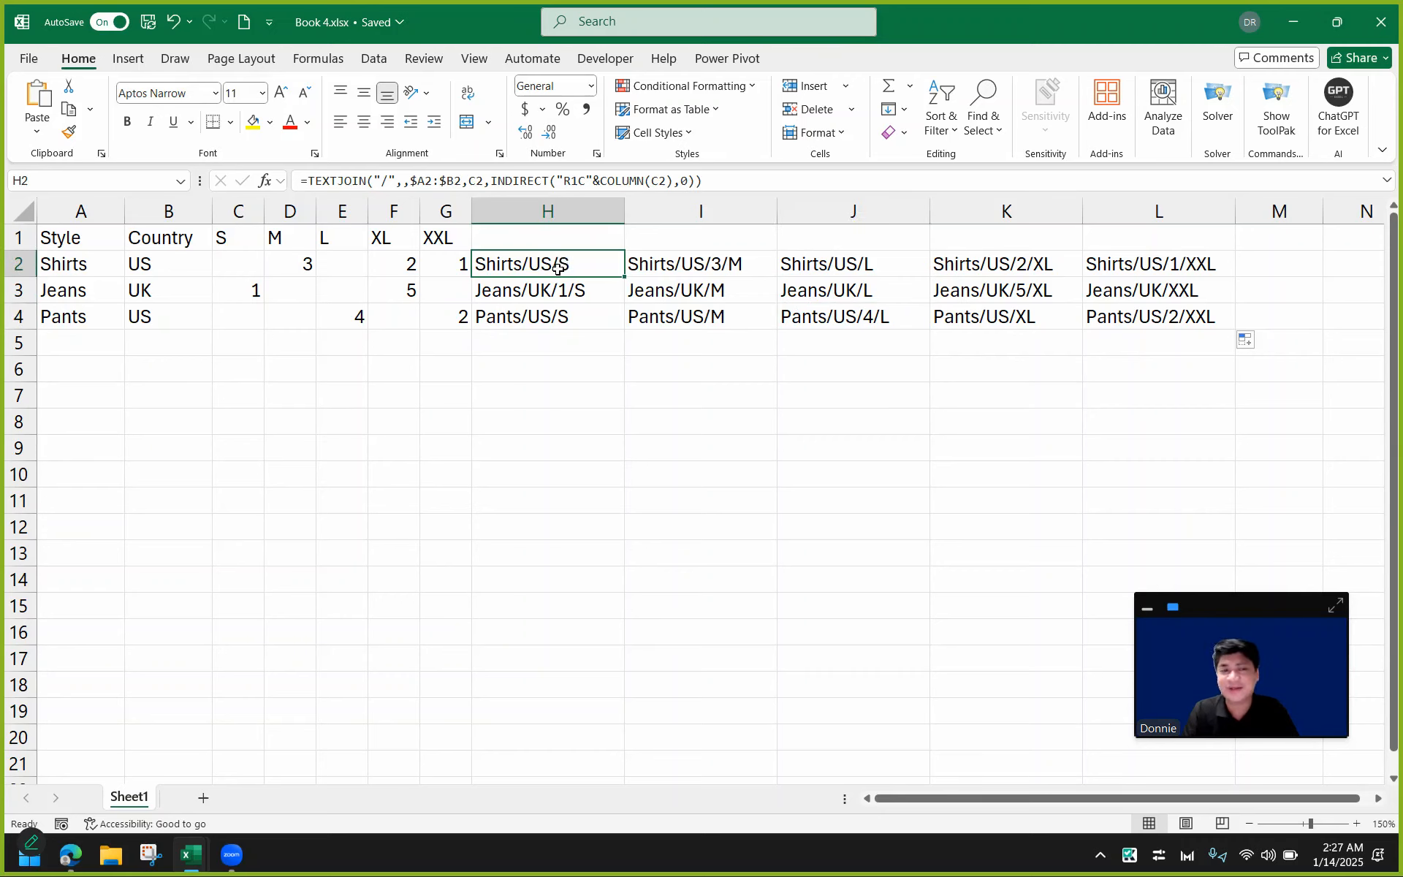
click(555, 294)
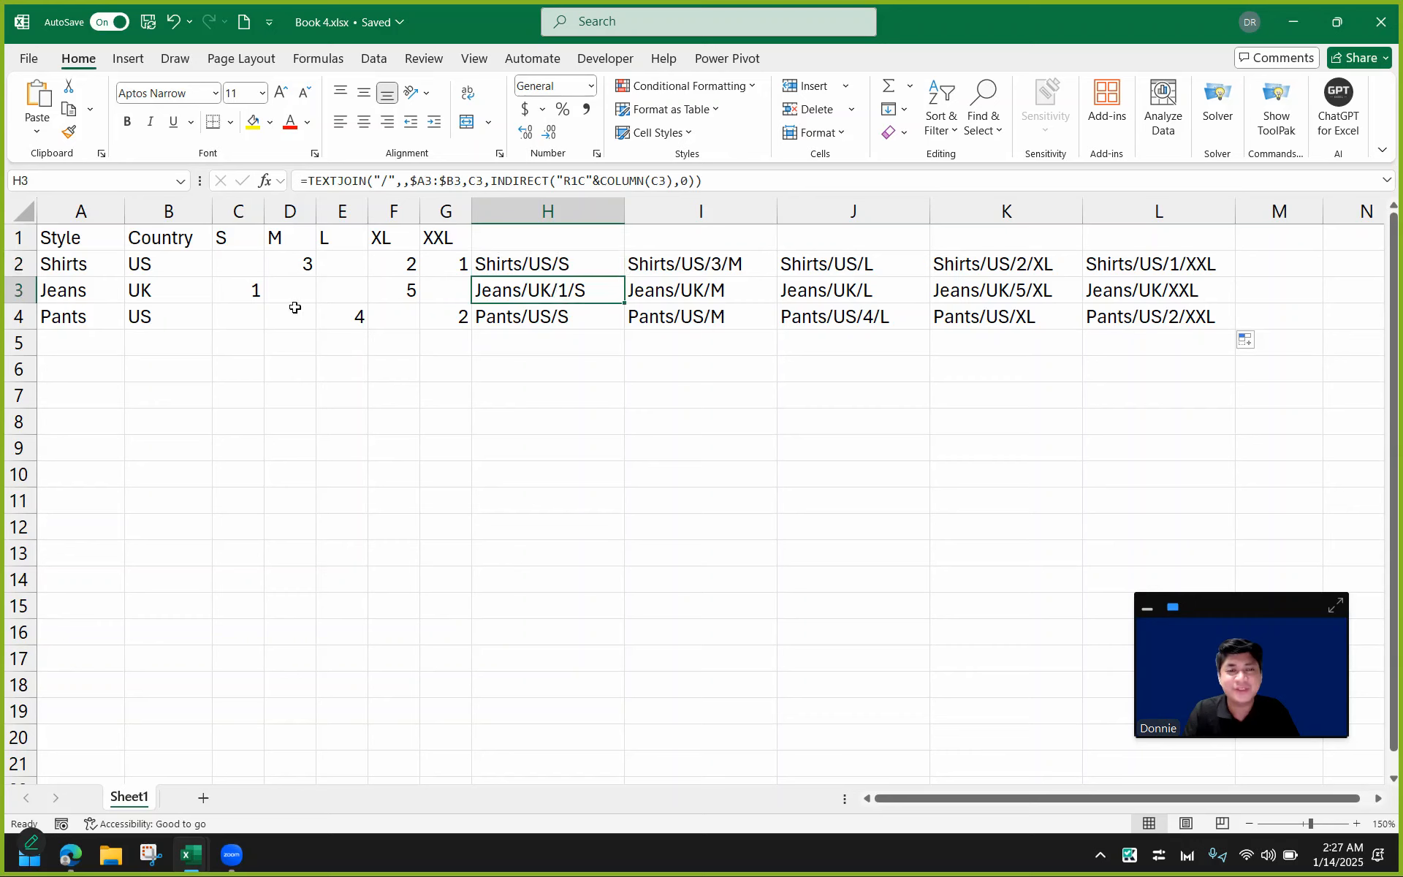
click(245, 296)
click(246, 257)
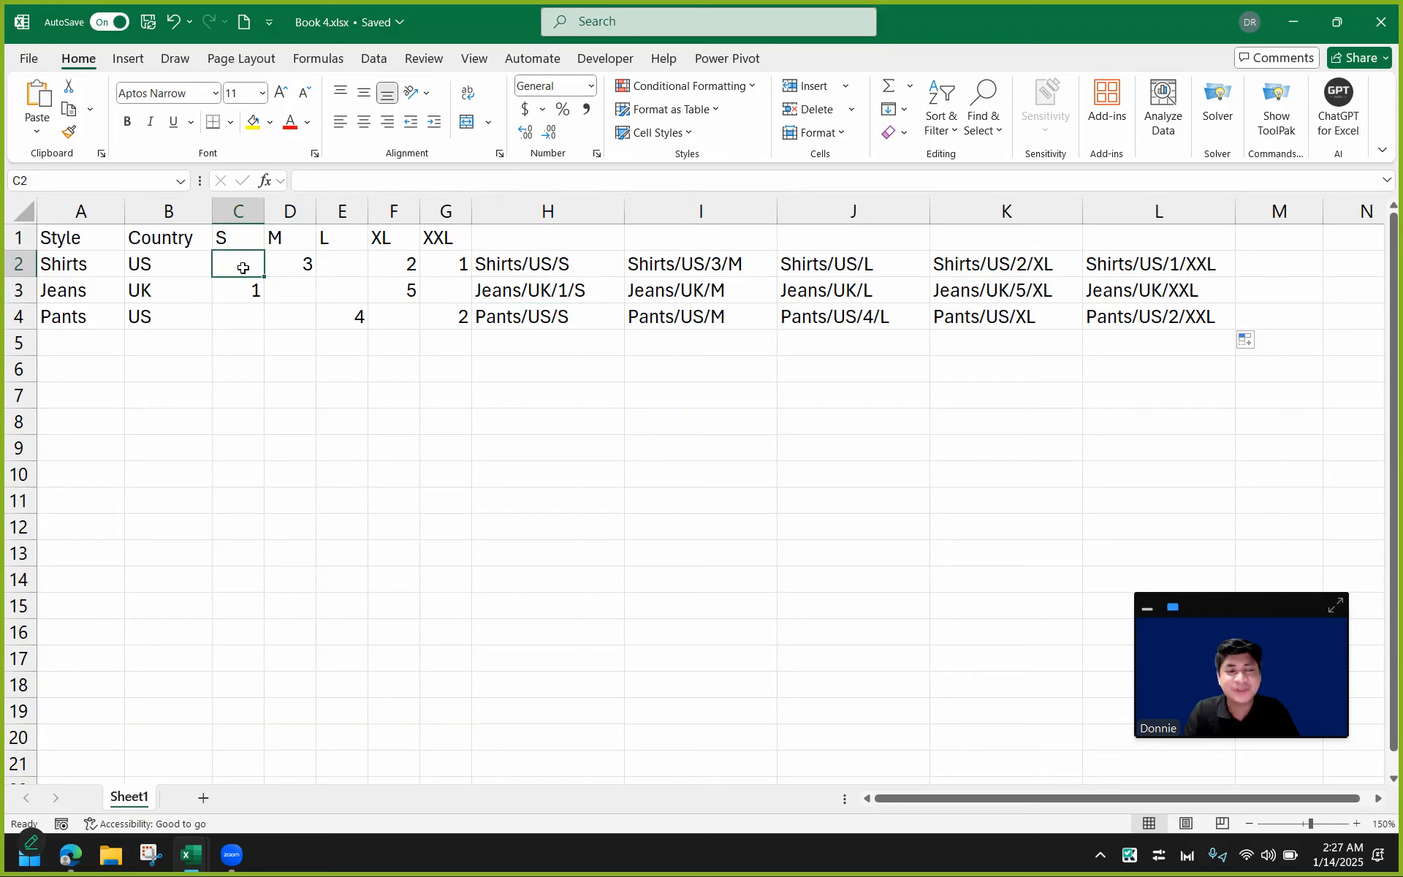
click(247, 311)
drag(310, 293, 362, 287)
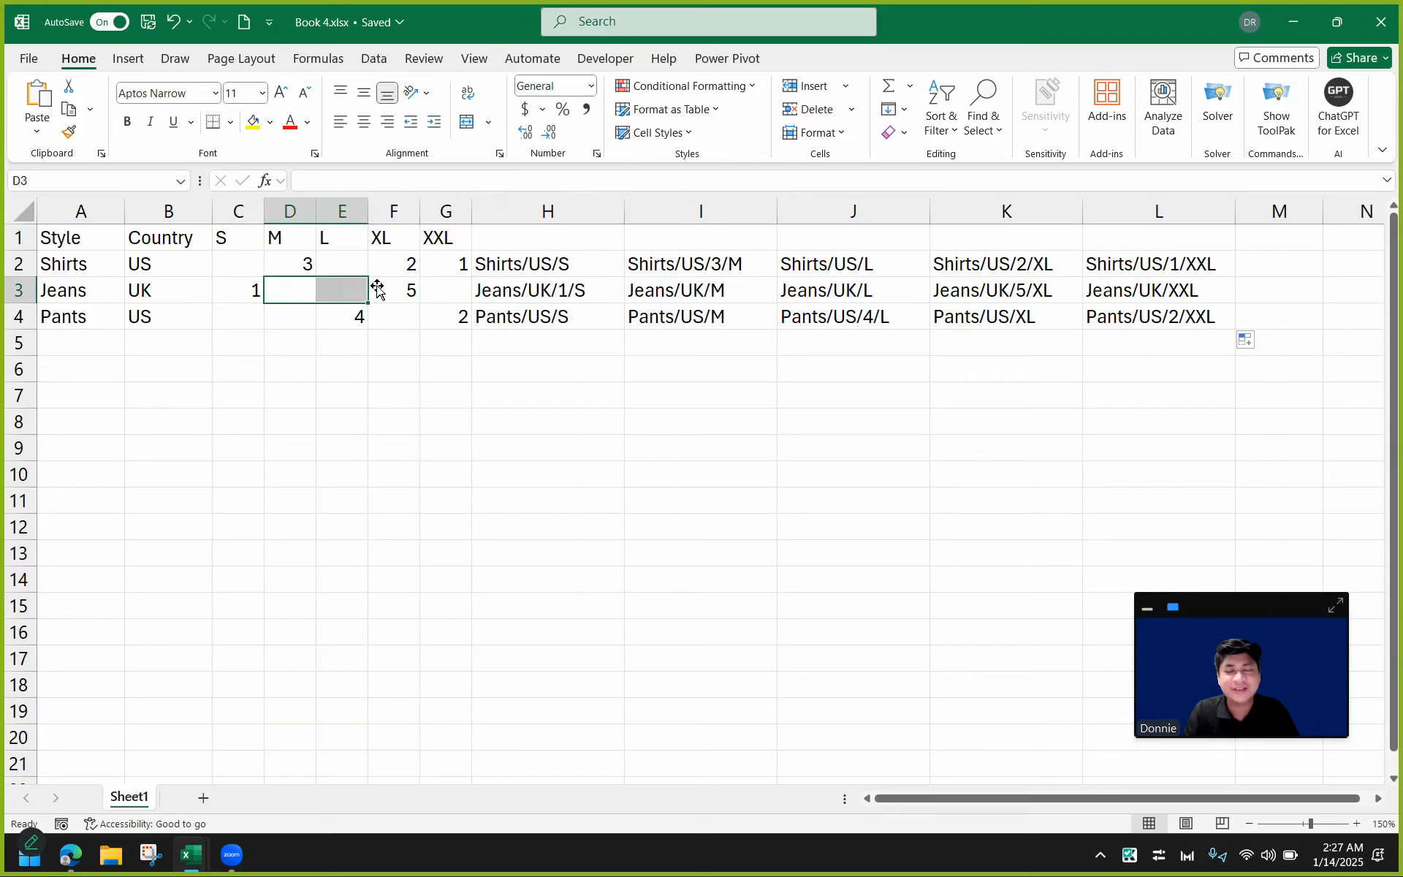
Wrap H2's formula in IF(C2="","",…) so it returns an empty string when C2 is blank.
click(558, 271)
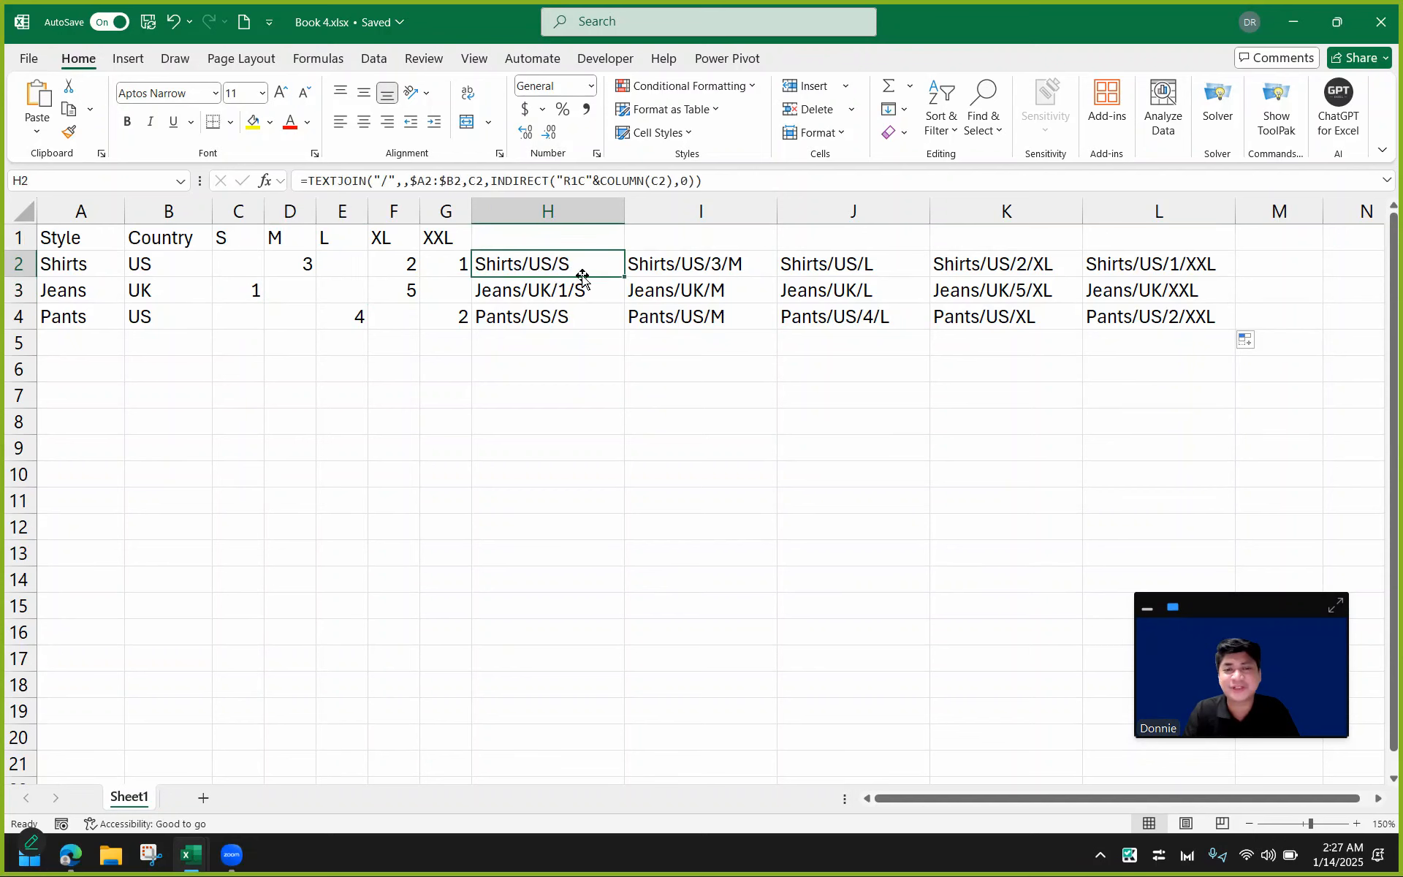
double_click(536, 267)
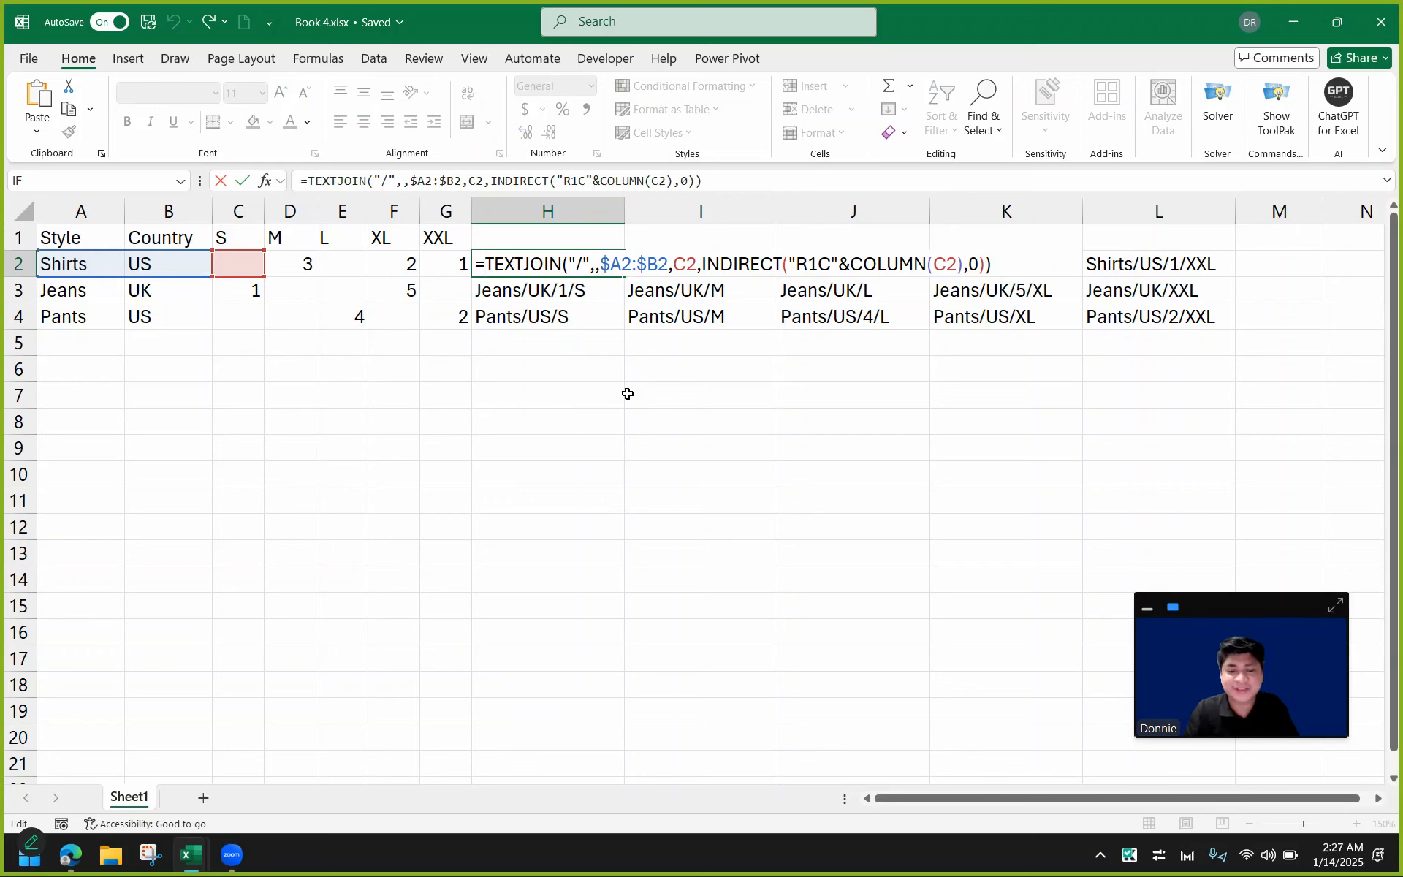
text(IF()
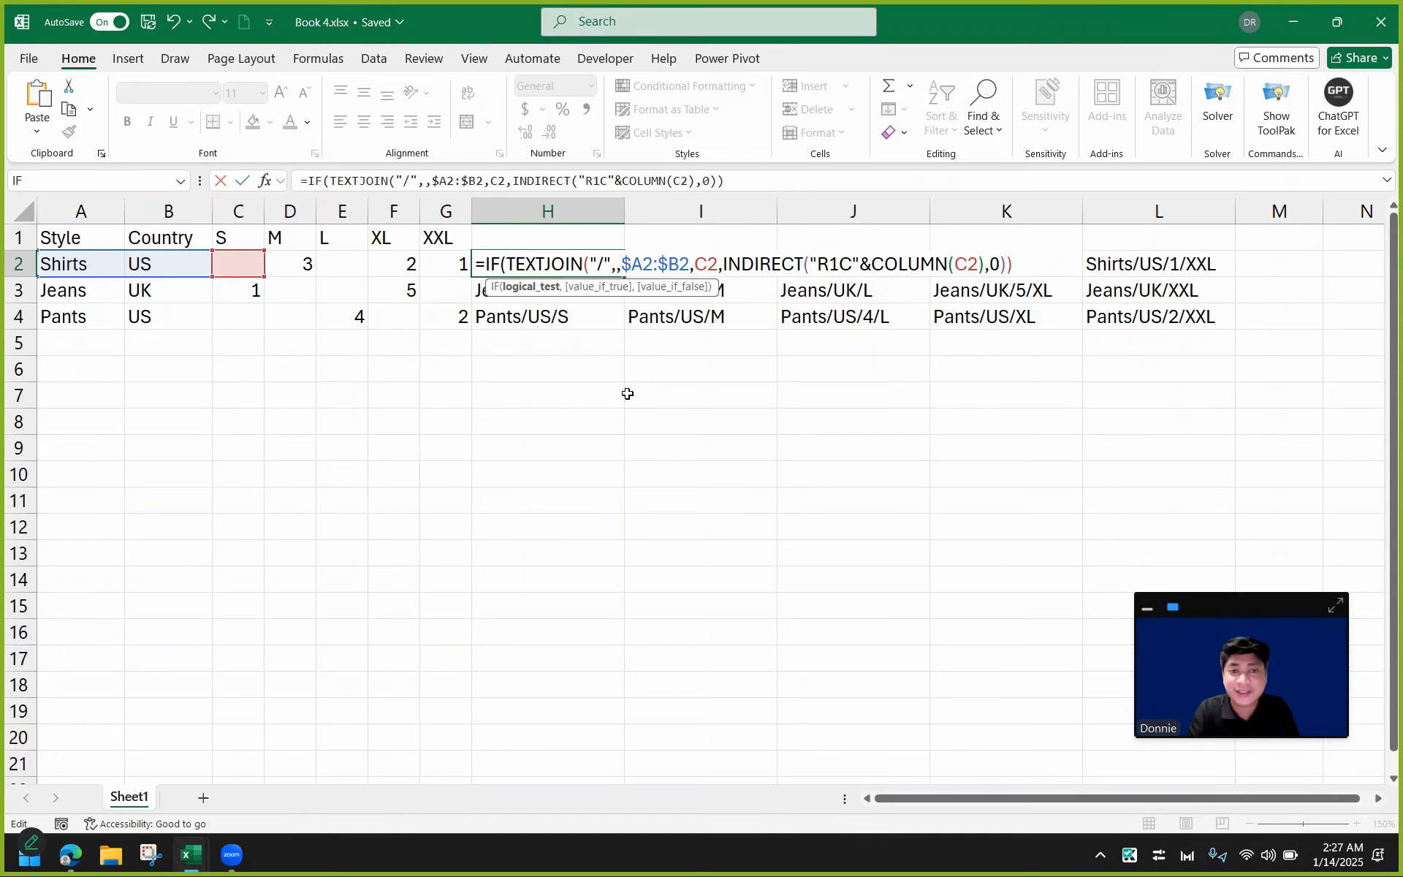
text(C2)
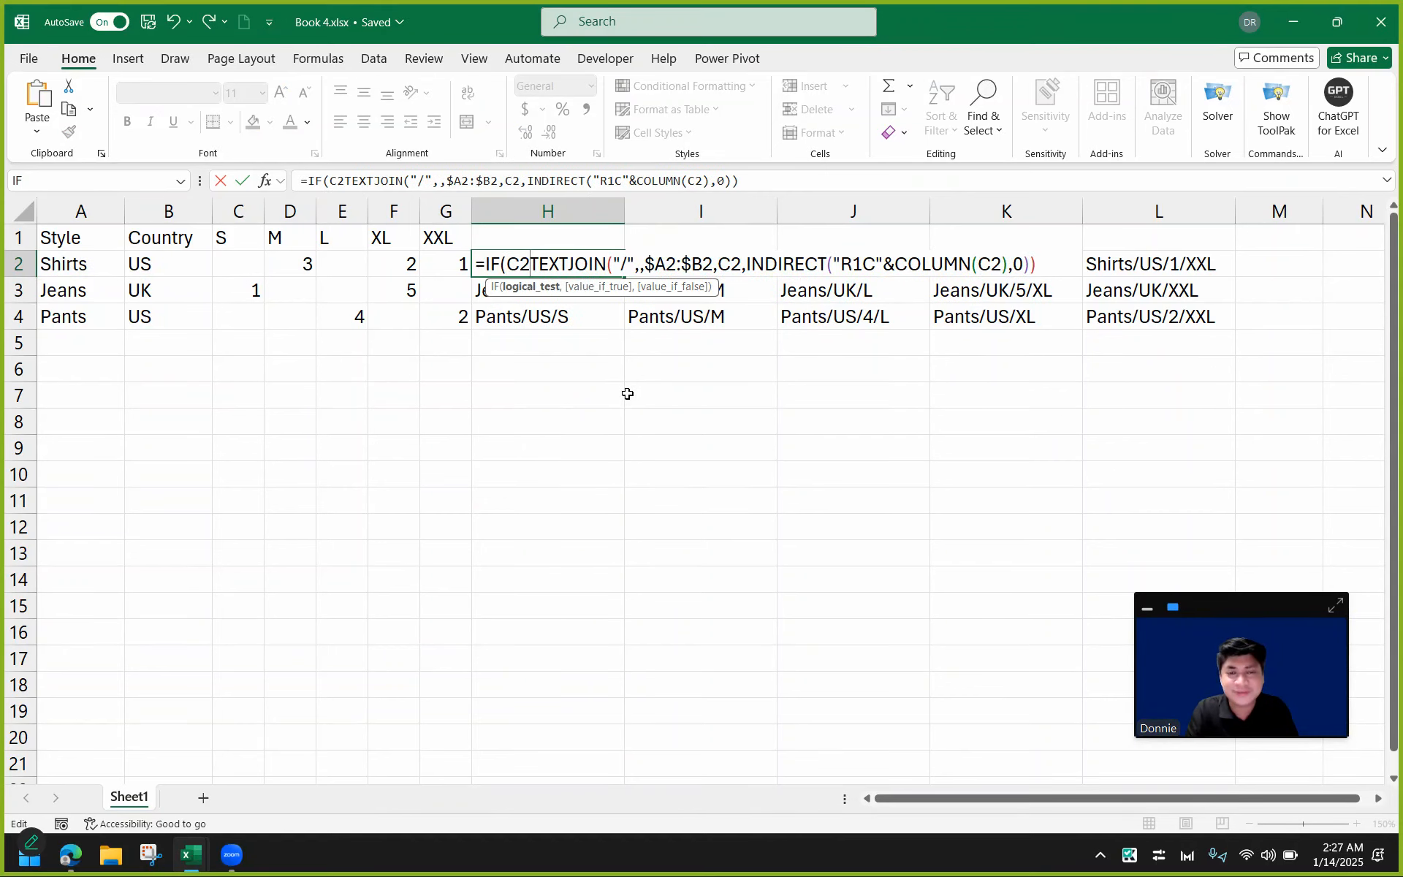
text(="",)
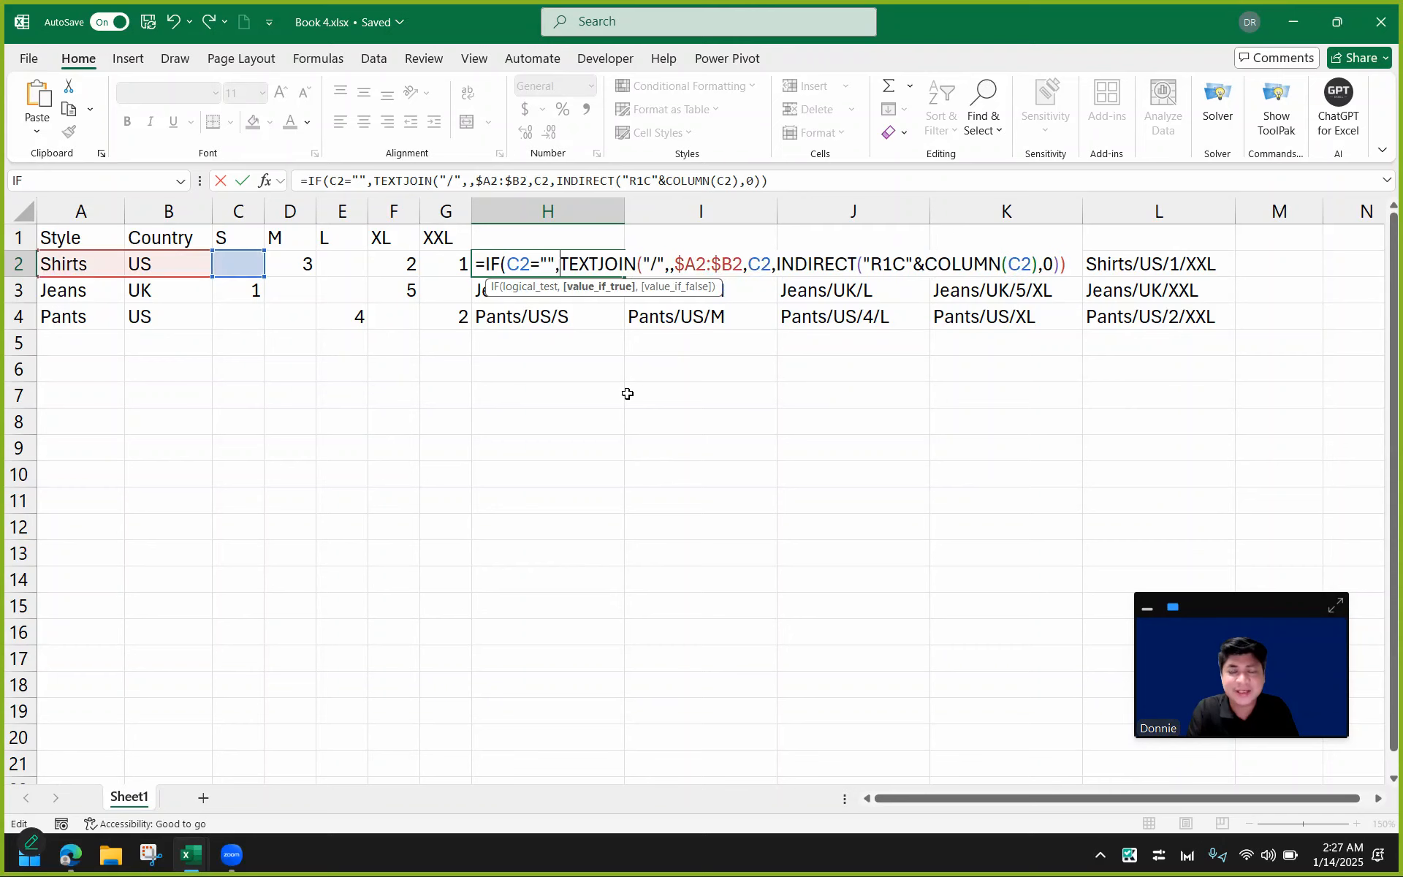
text("")
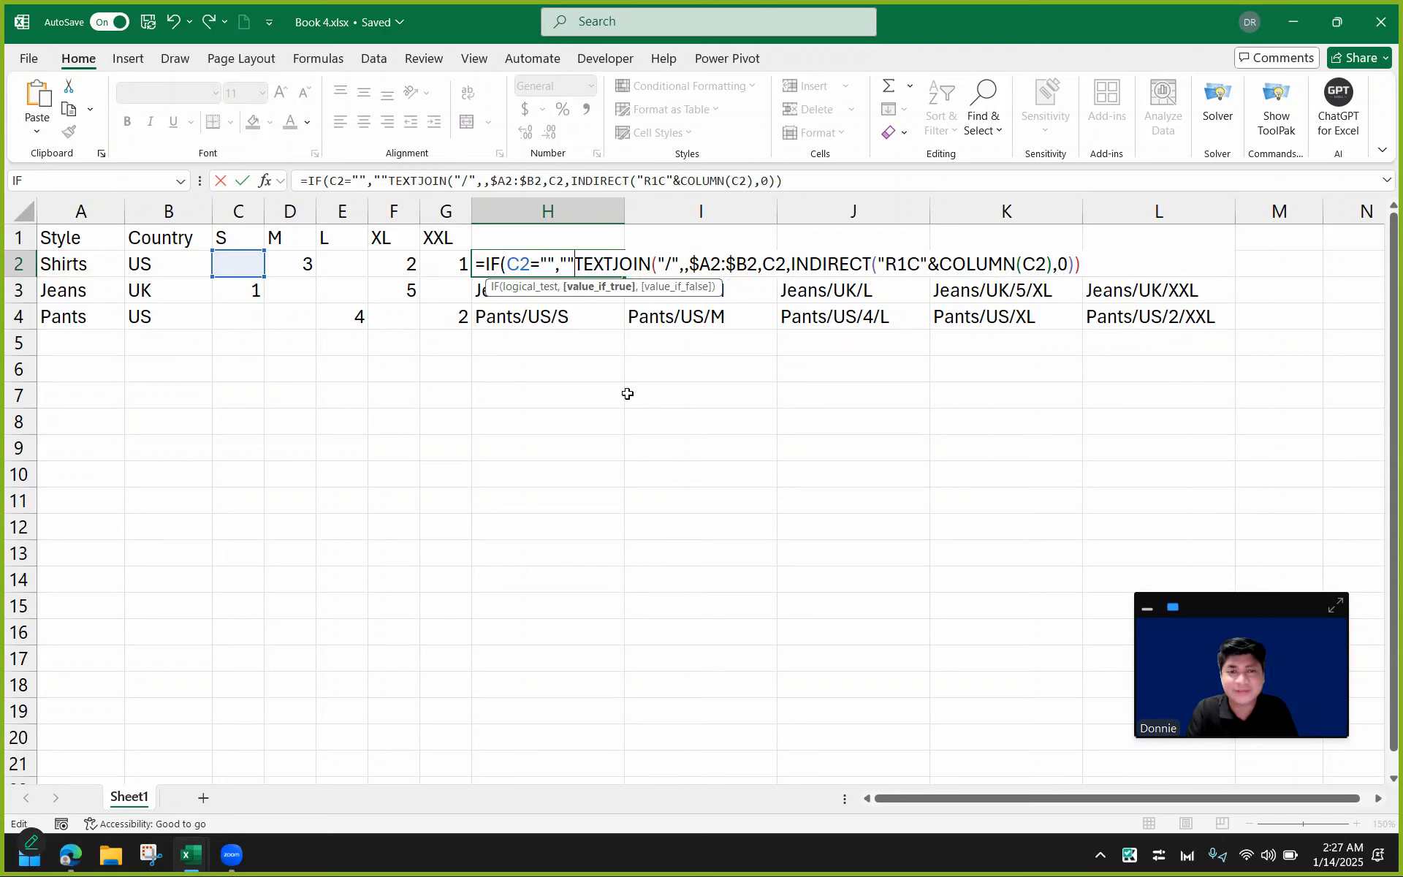
text(,)
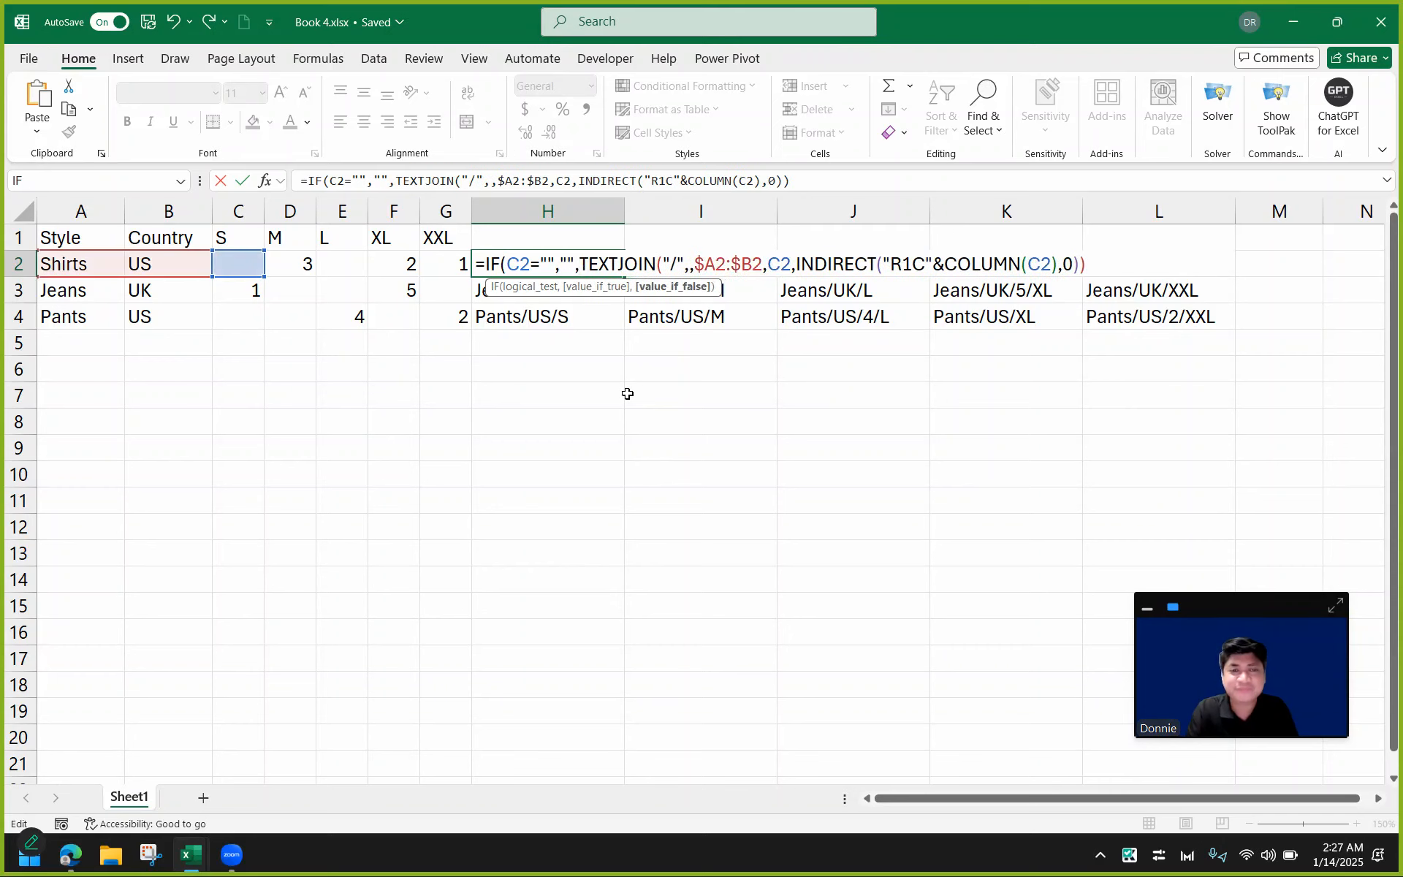
click(543, 265)
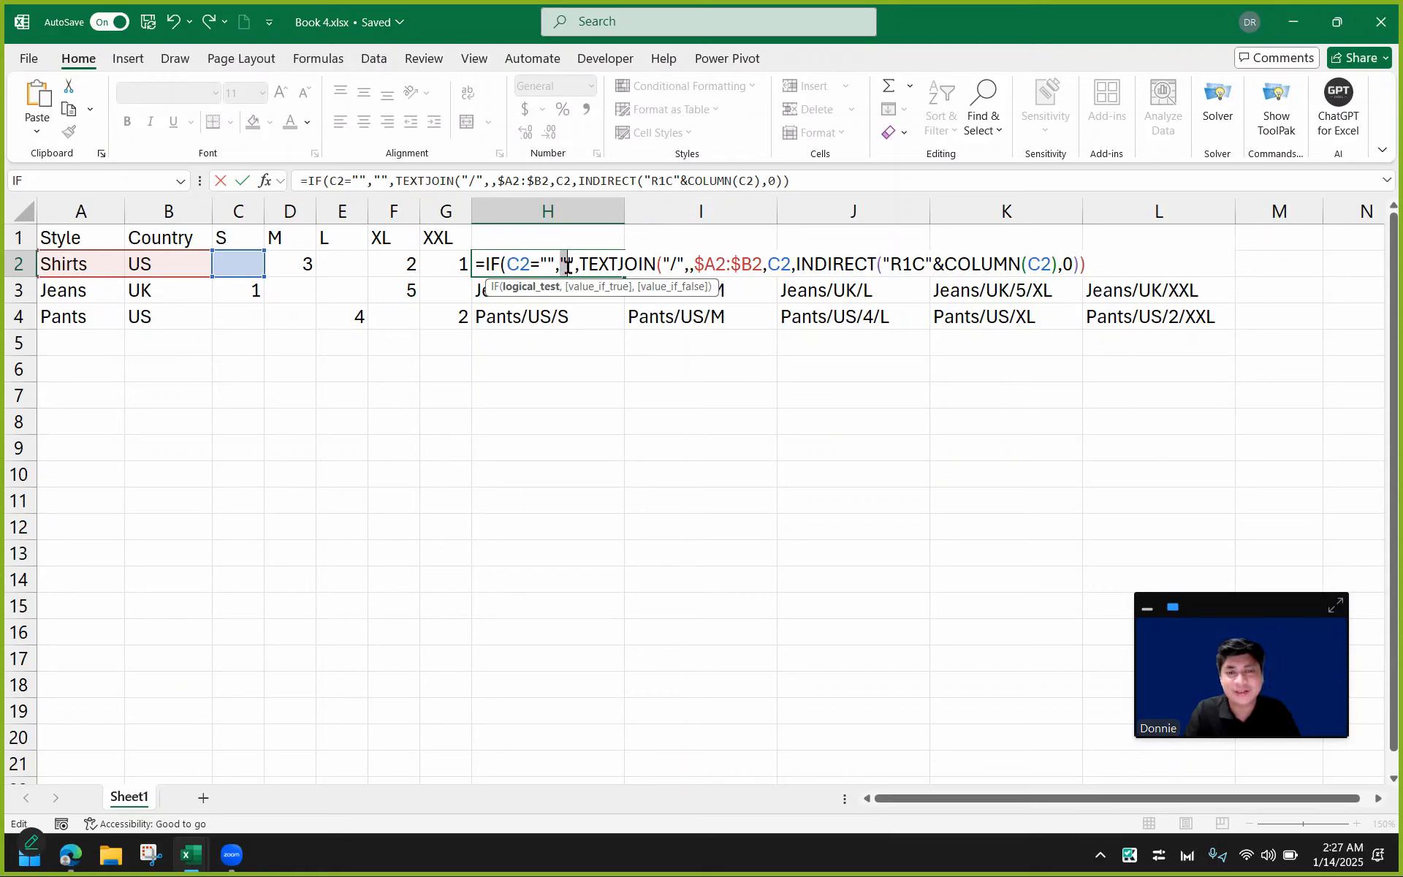
drag(579, 265, 1105, 274)
click(1109, 264)
text())
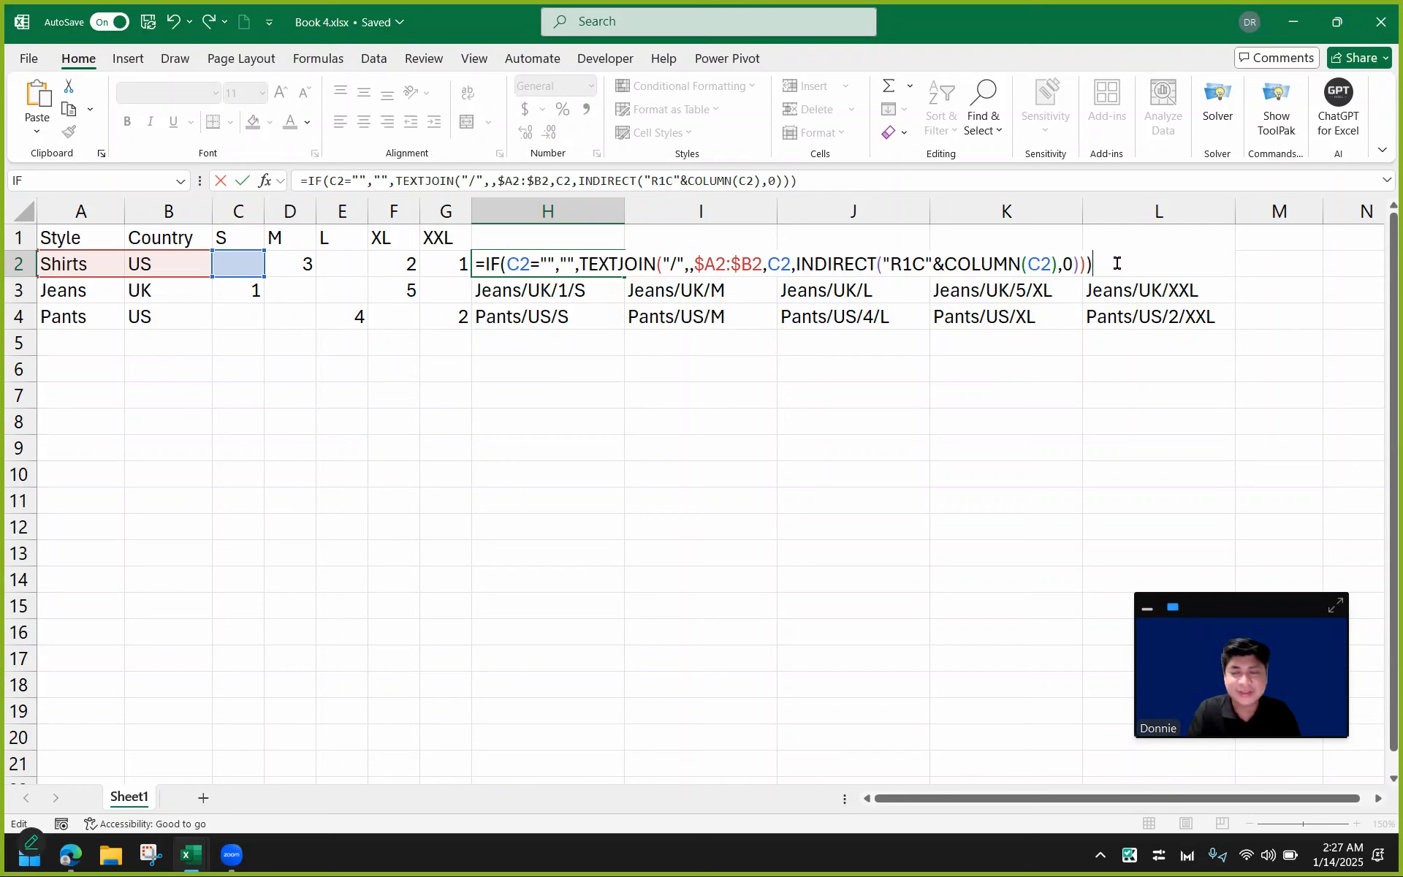
key(Return)
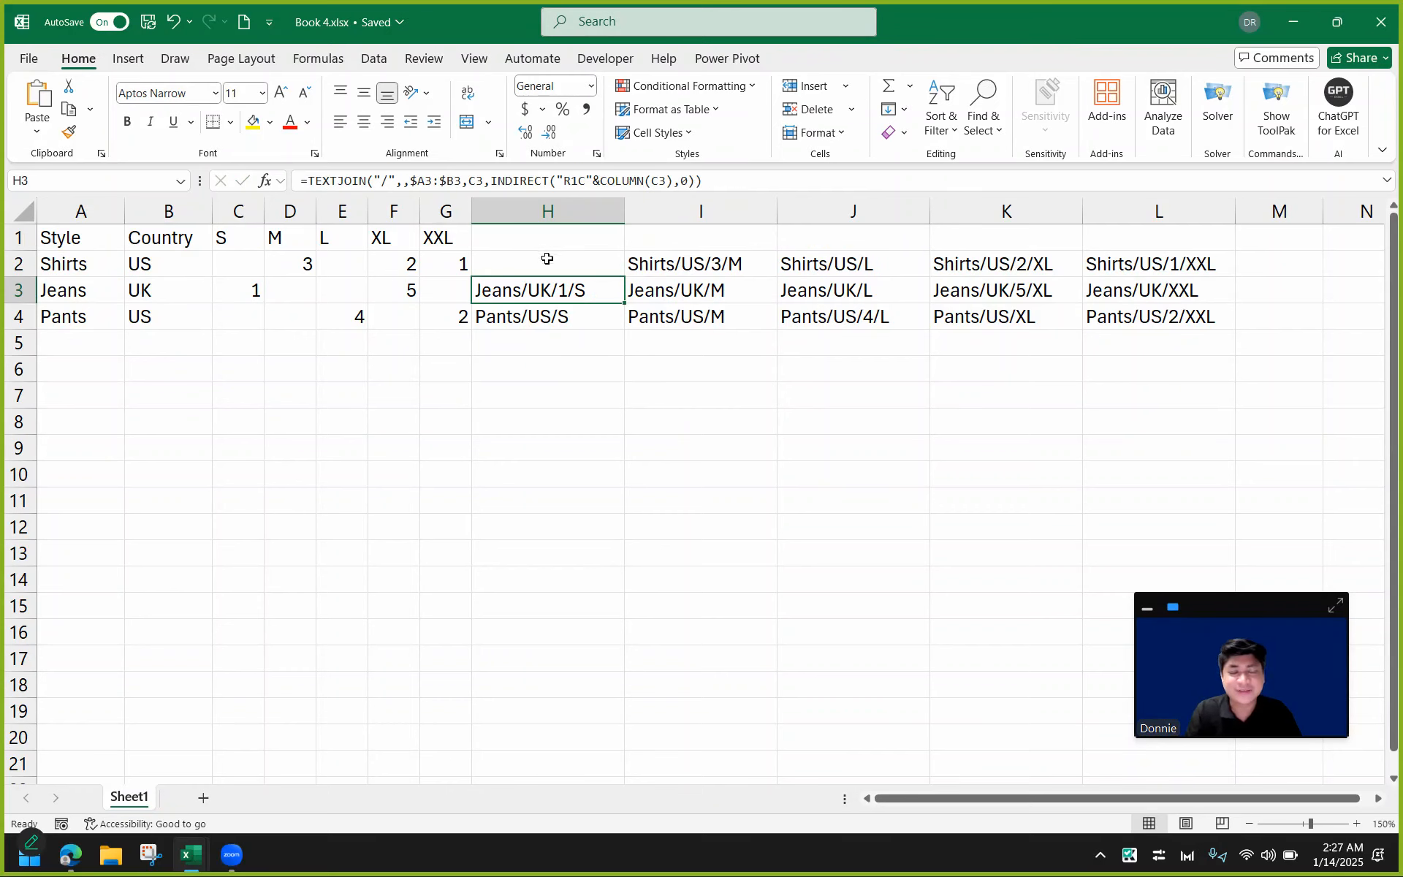
Fill the IF formula from H2 down through H4 and check the results against column C.
click(549, 262)
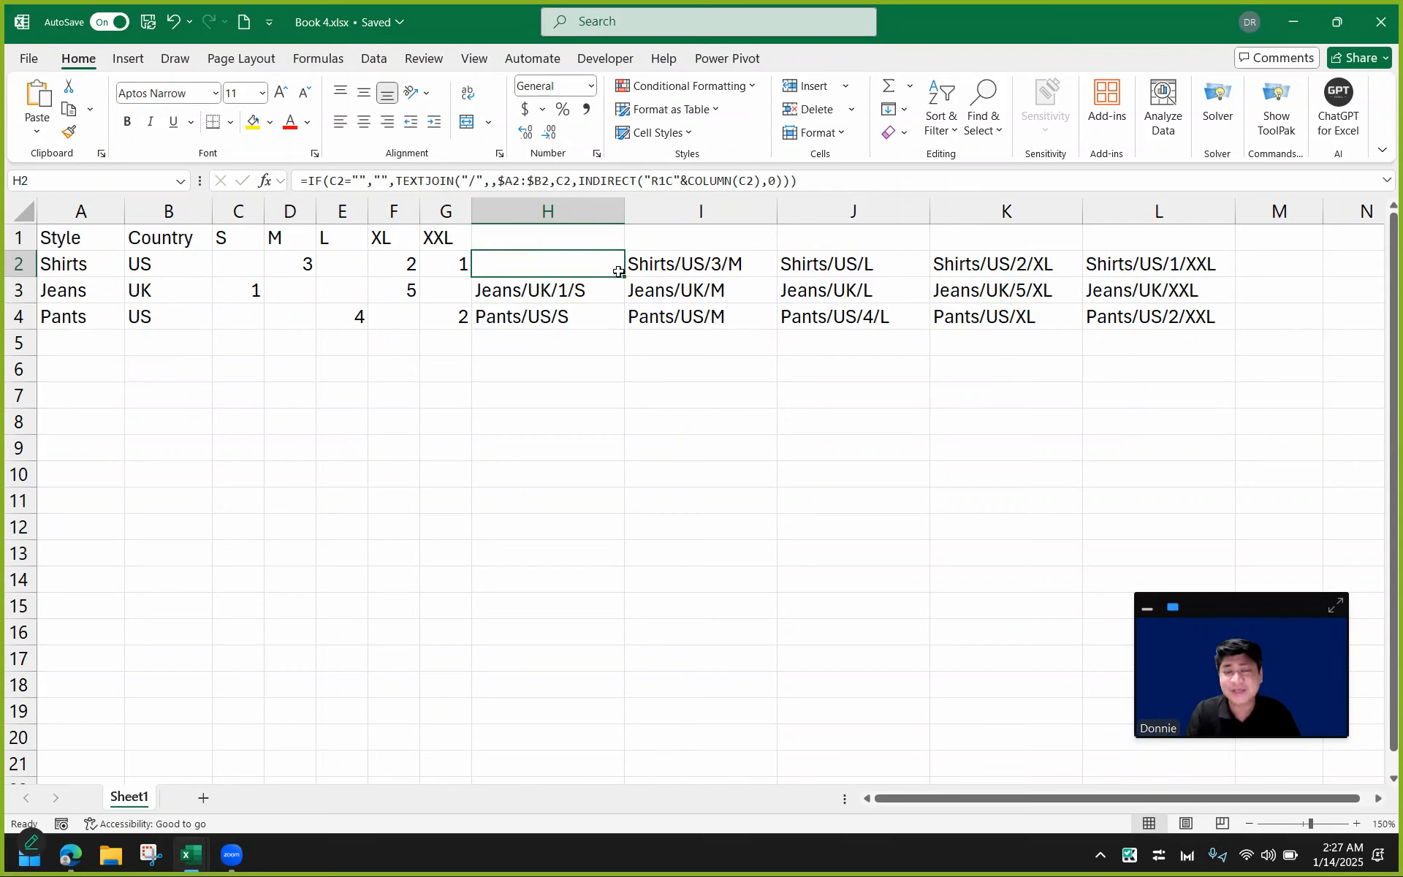
click(245, 265)
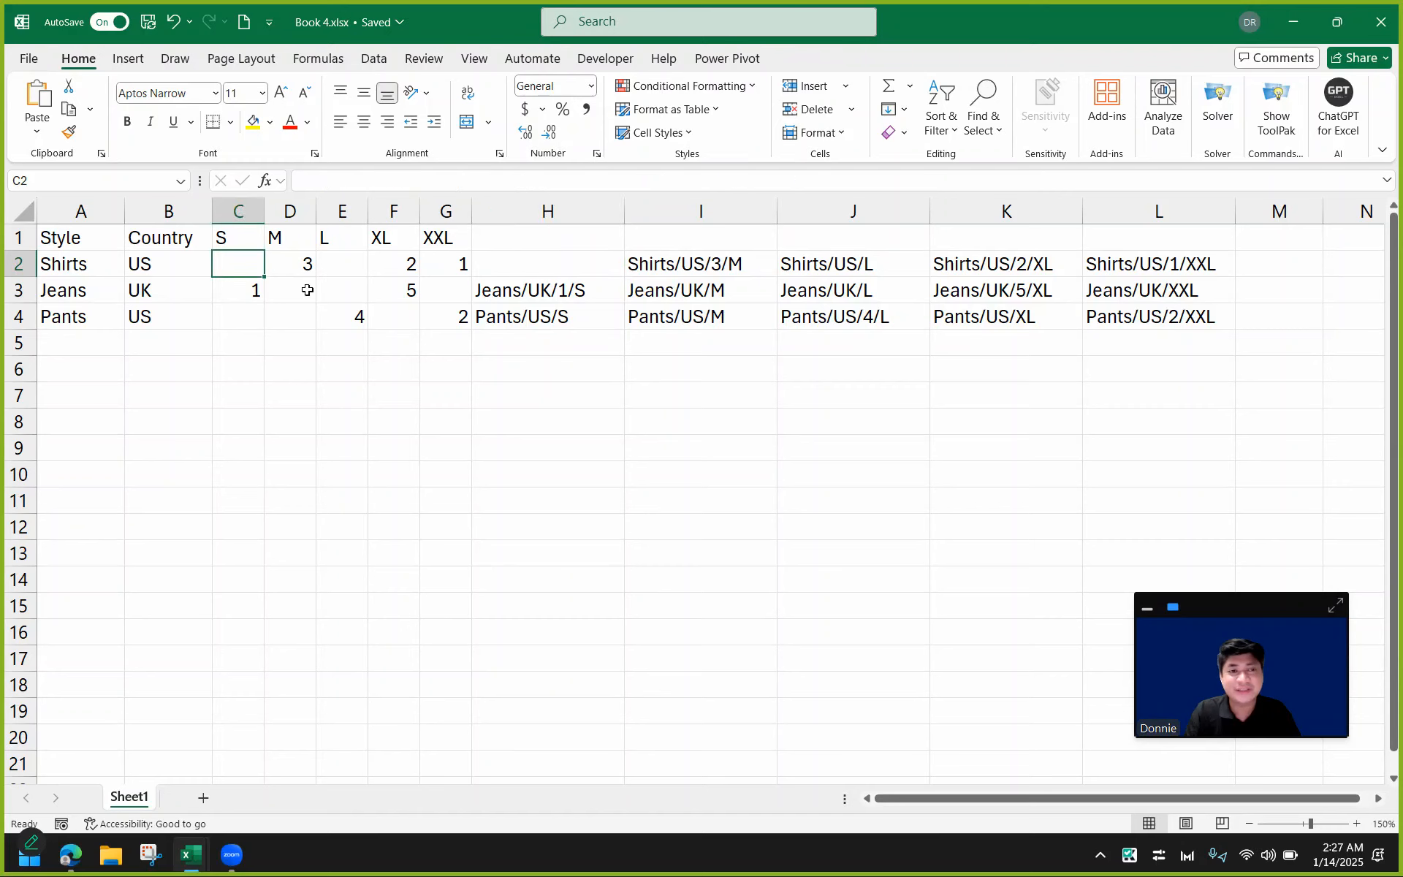
click(543, 265)
drag(618, 276, 618, 325)
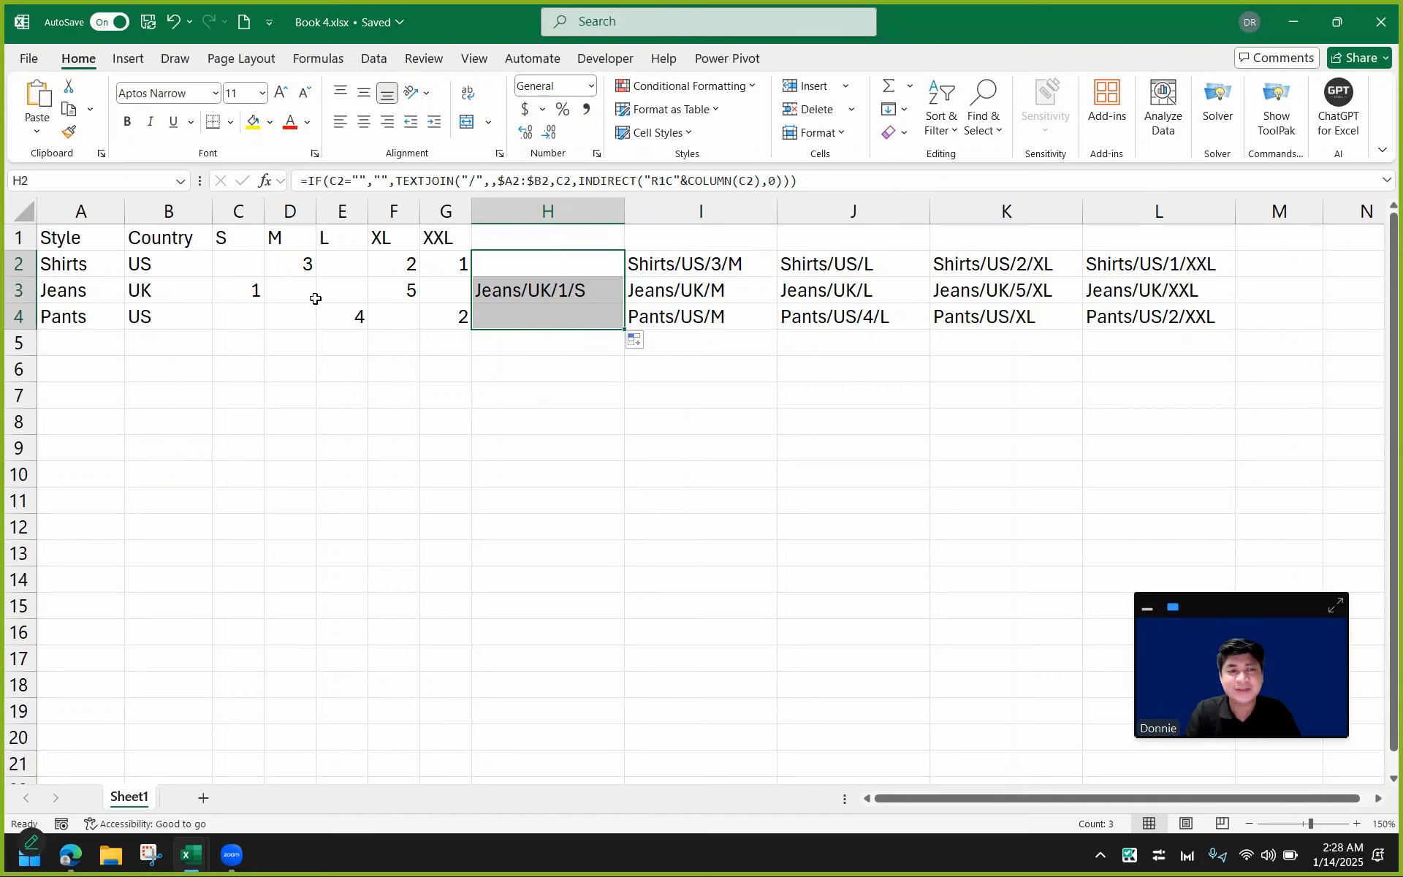
click(499, 293)
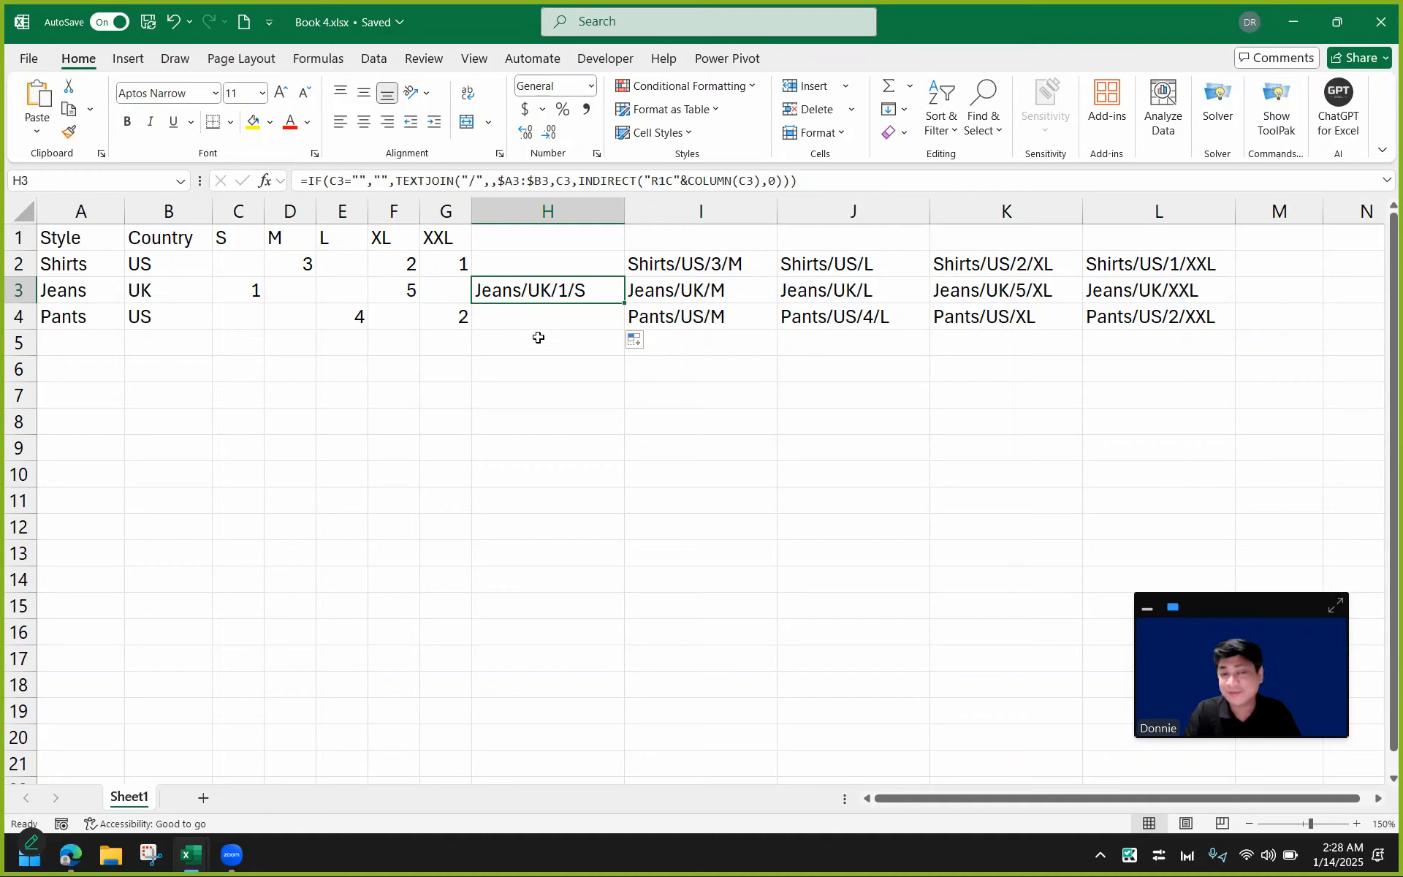
click(241, 296)
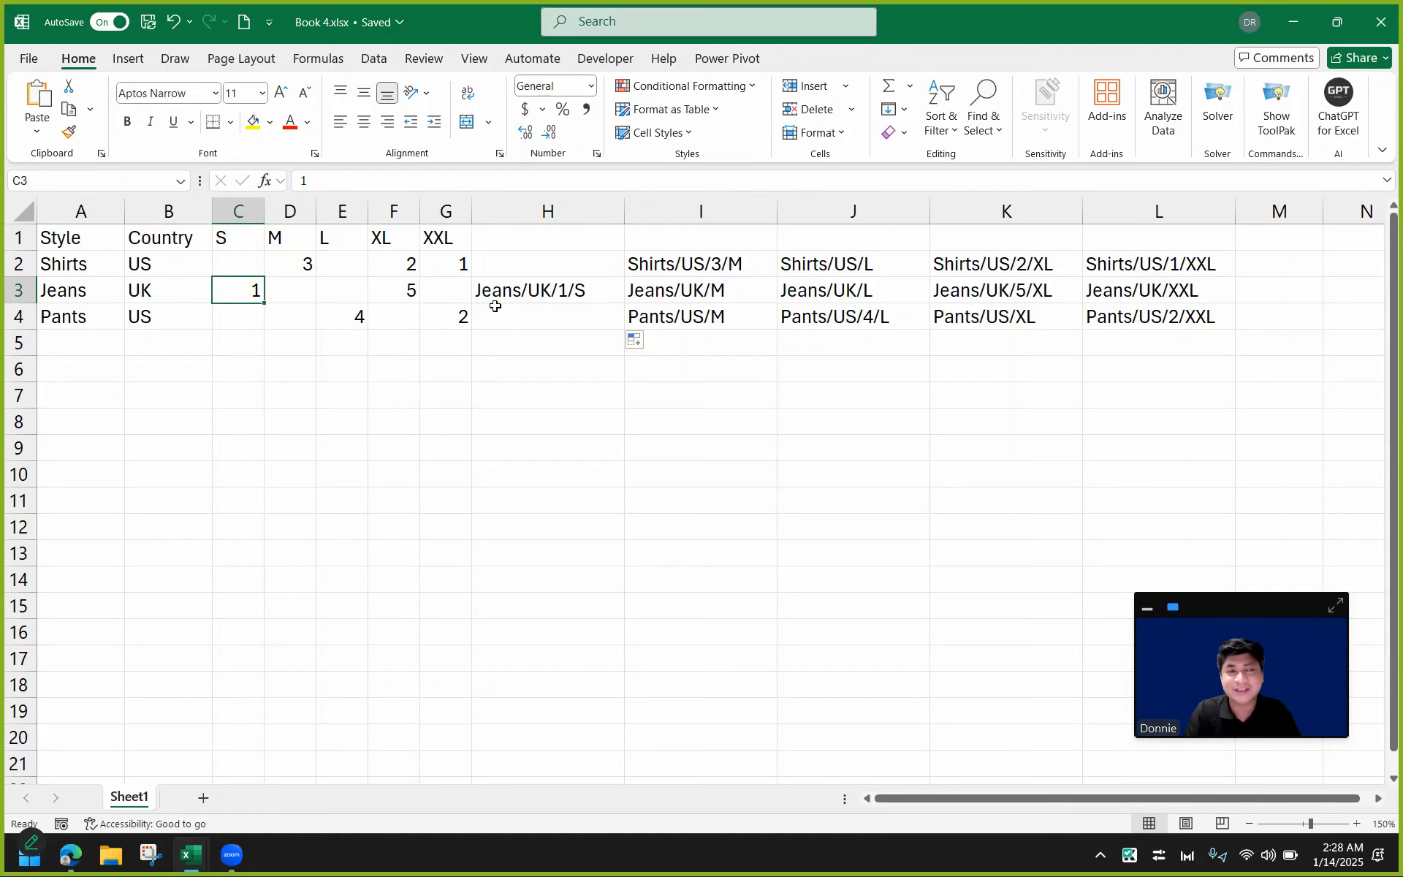
Fill the IF-wrapped label formula from H2:H4 across to column L and inspect the formulas in several filled cells.
click(518, 293)
drag(595, 269, 1173, 325)
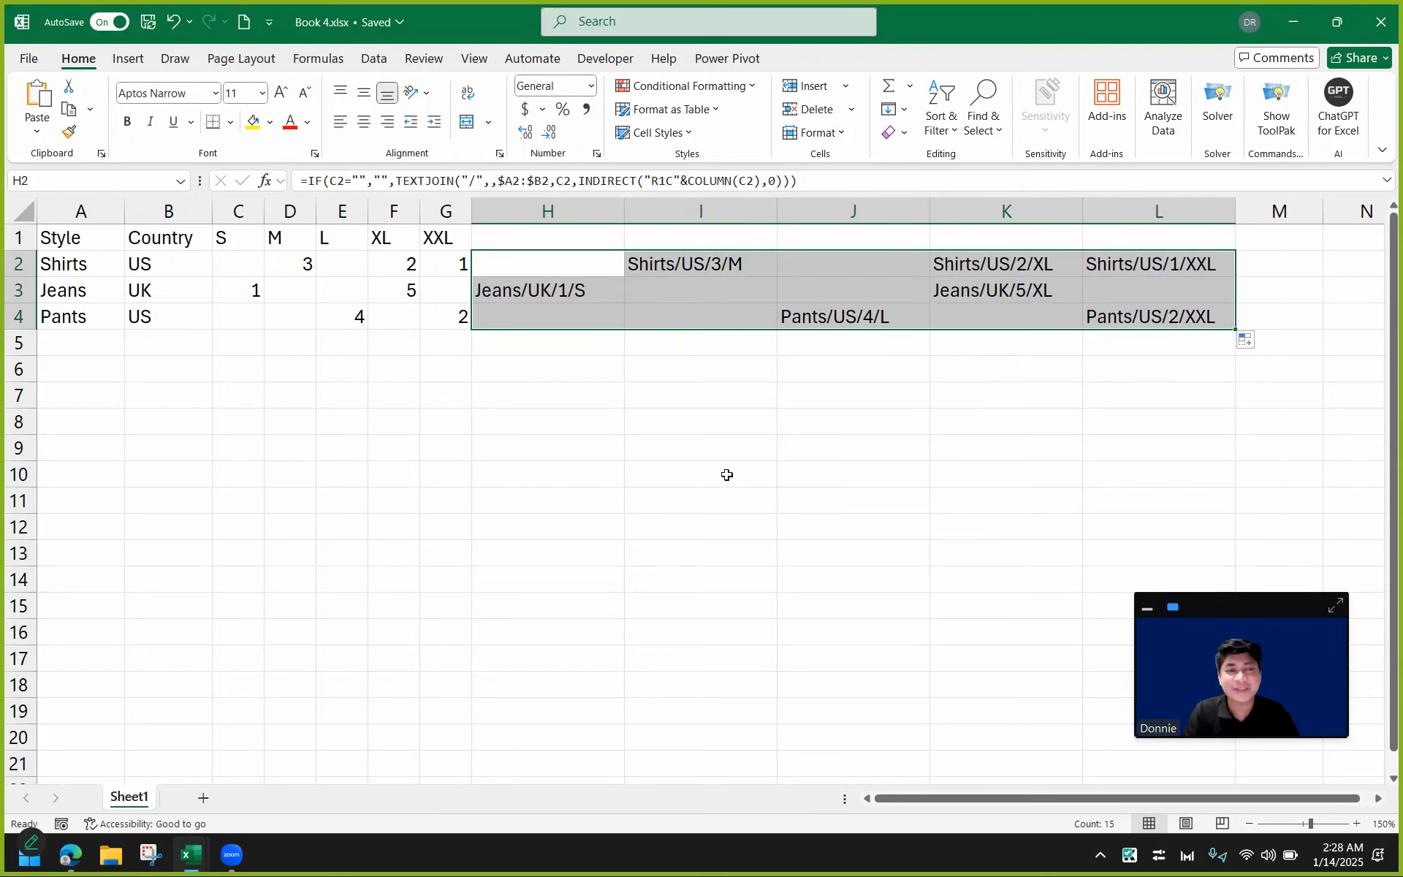
click(559, 262)
click(642, 286)
click(821, 260)
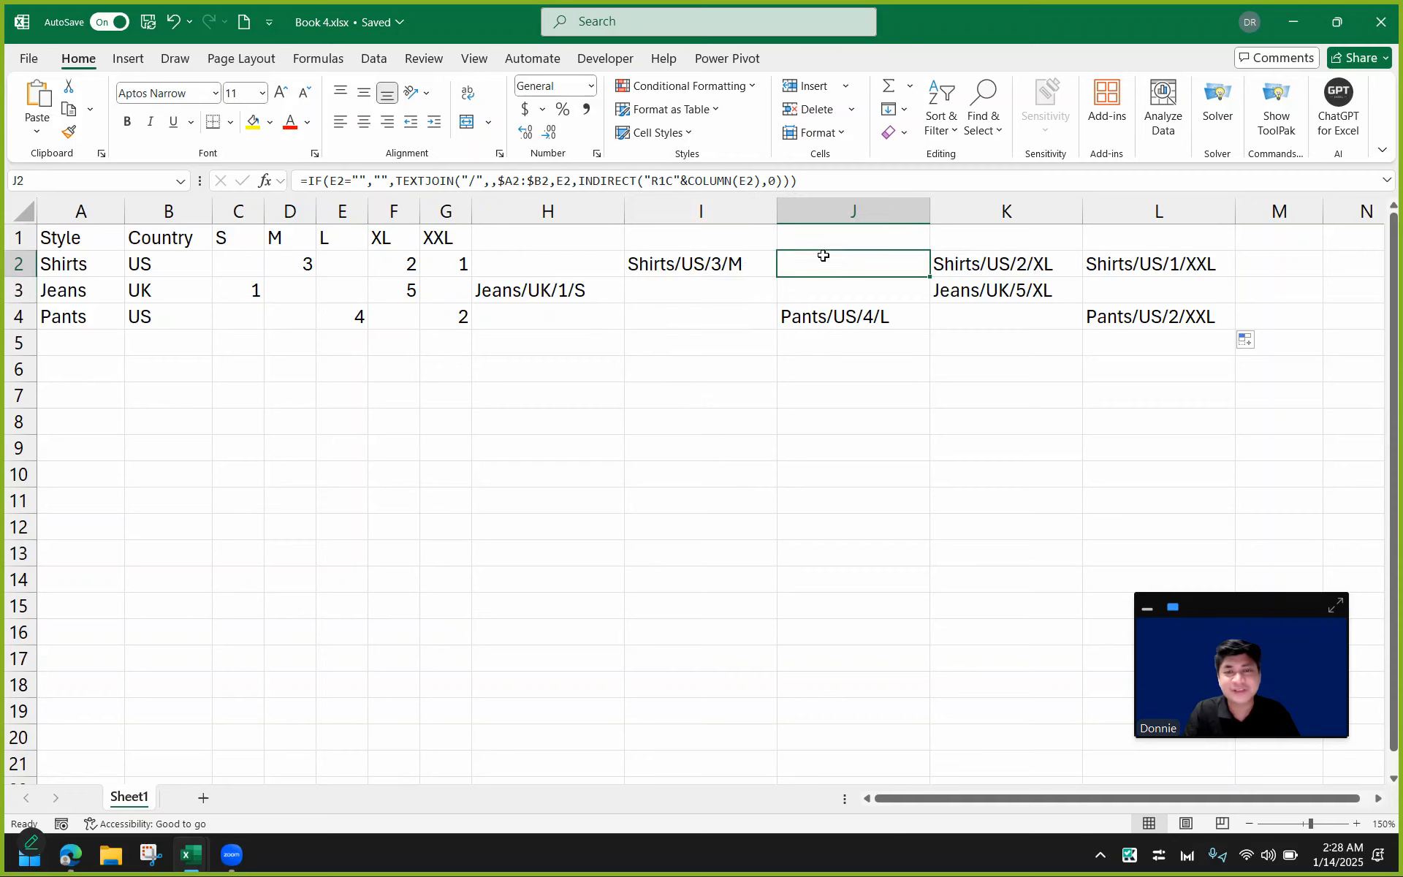
click(836, 287)
click(977, 316)
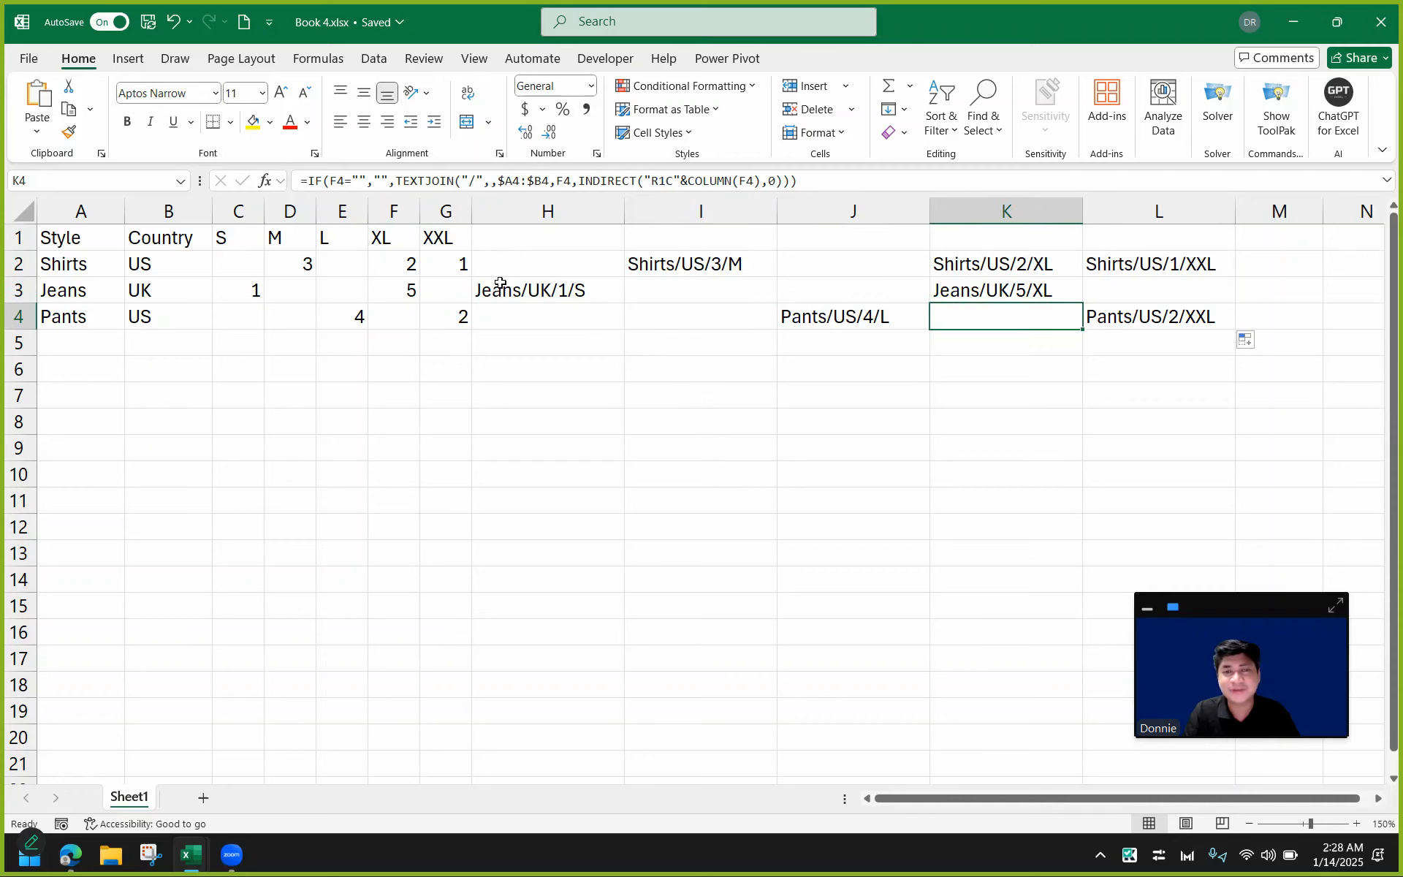
Review the size quantities in C2:G4 against the labels shown in H2:L4.
click(259, 261)
click(350, 271)
click(301, 292)
click(349, 294)
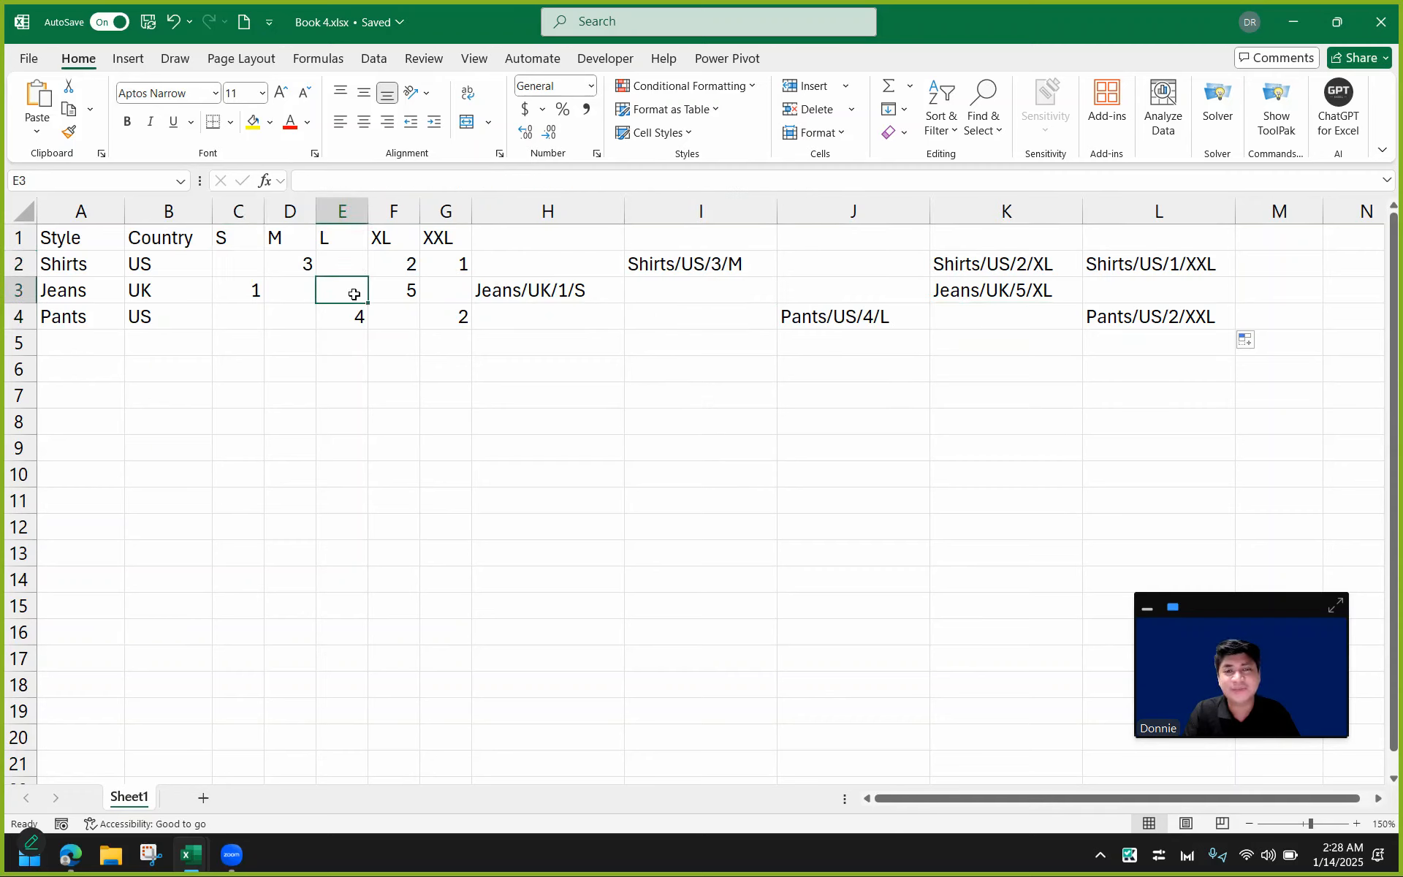
drag(238, 256, 453, 316)
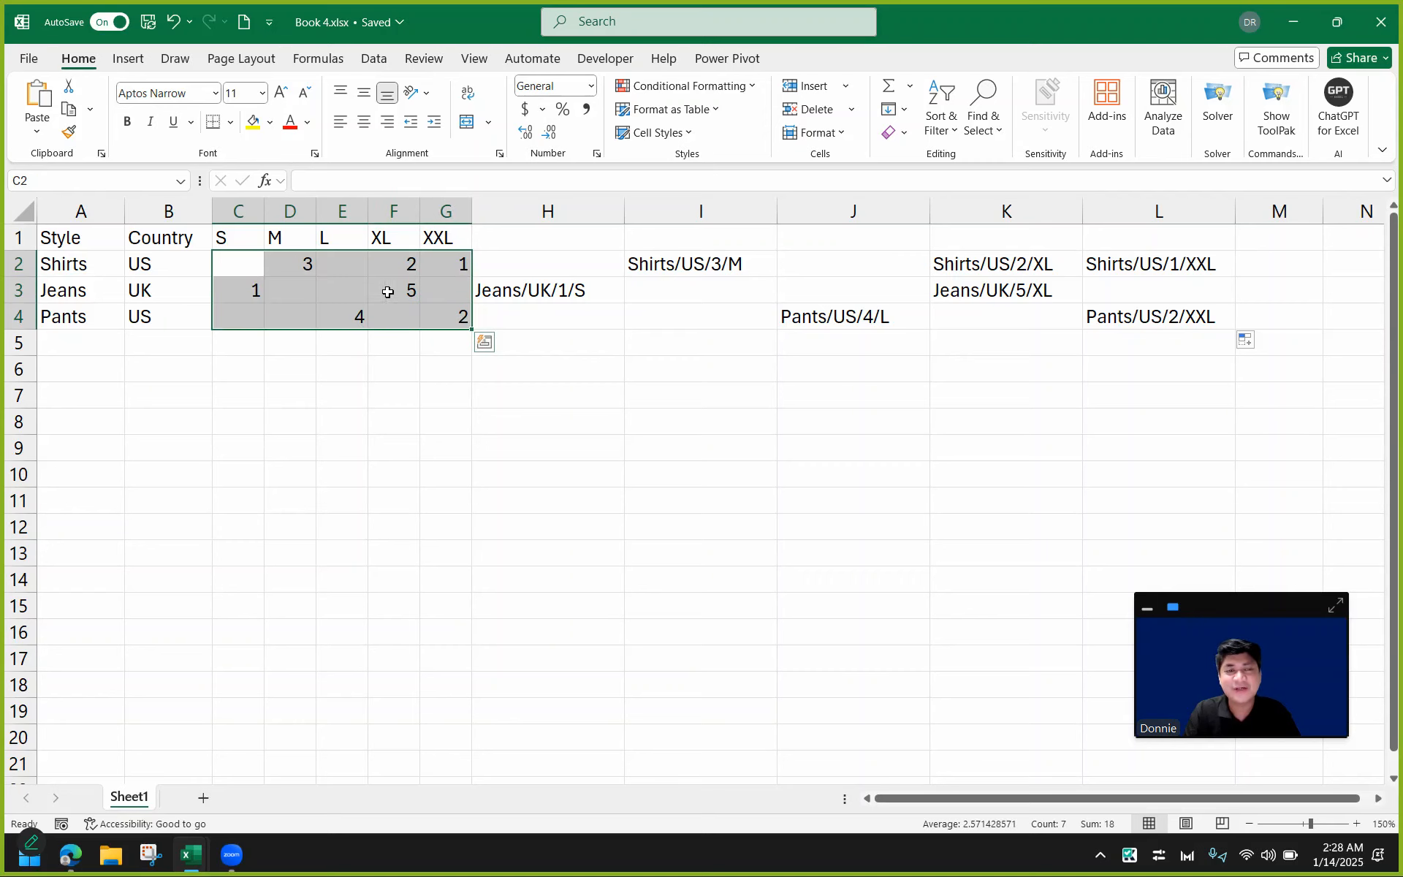
drag(529, 266, 1116, 310)
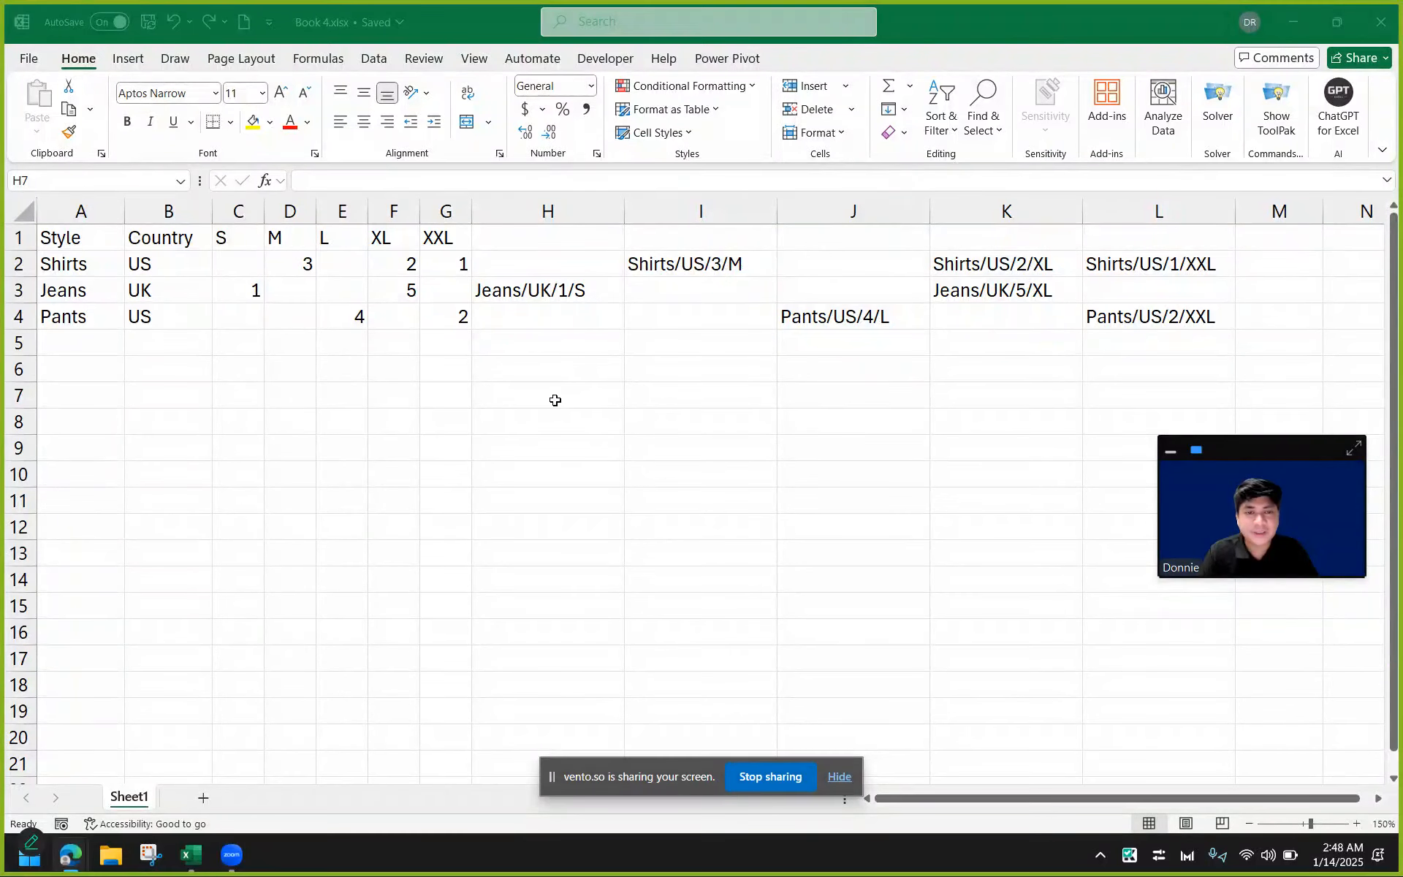
In H8, join all labels from H2:L4 into one string with =TEXTJOIN("/",1,H2:L4).
click(555, 400)
click(556, 423)
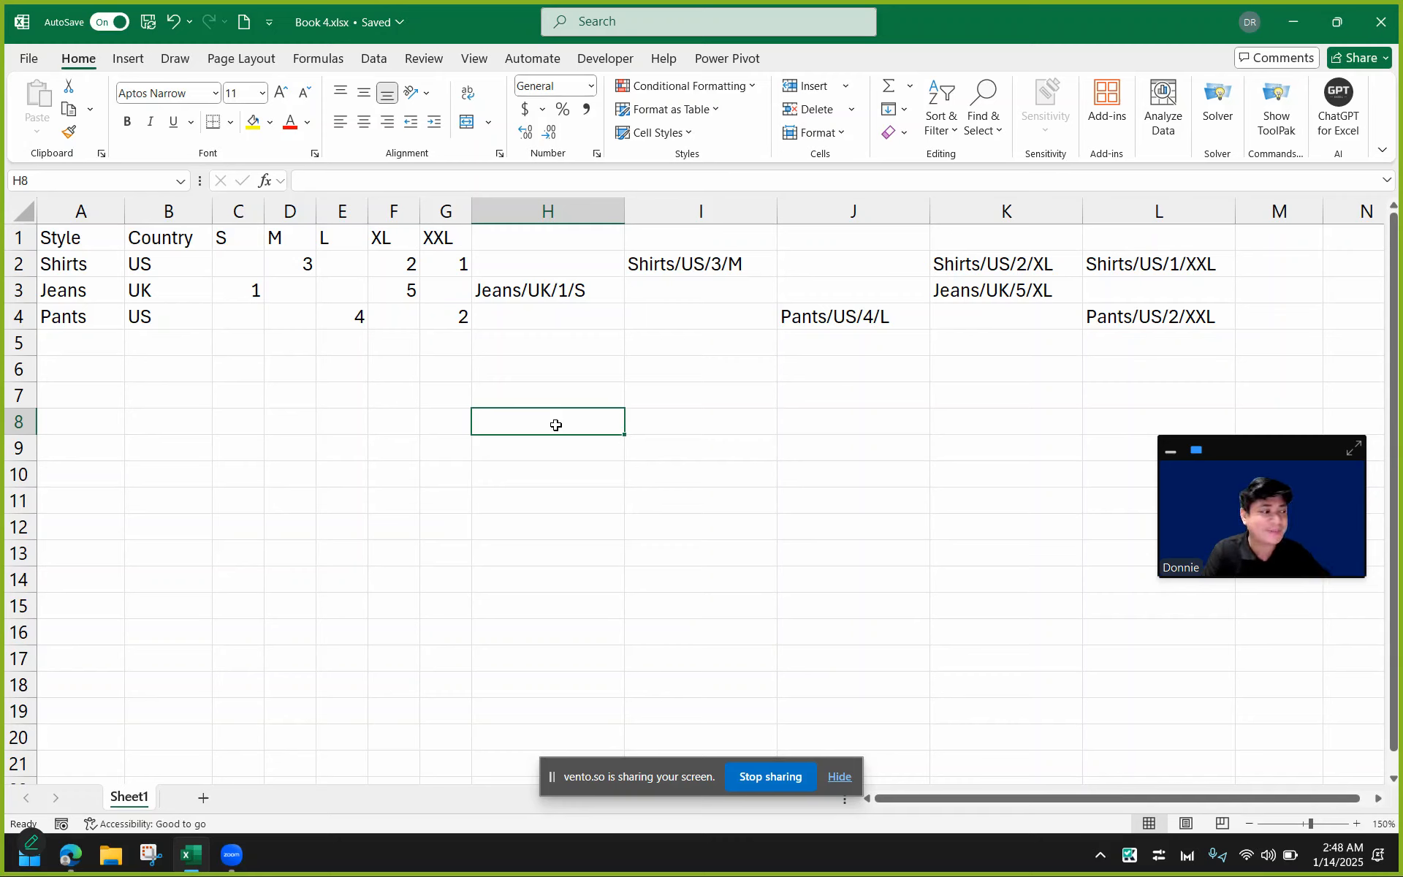
text(=)
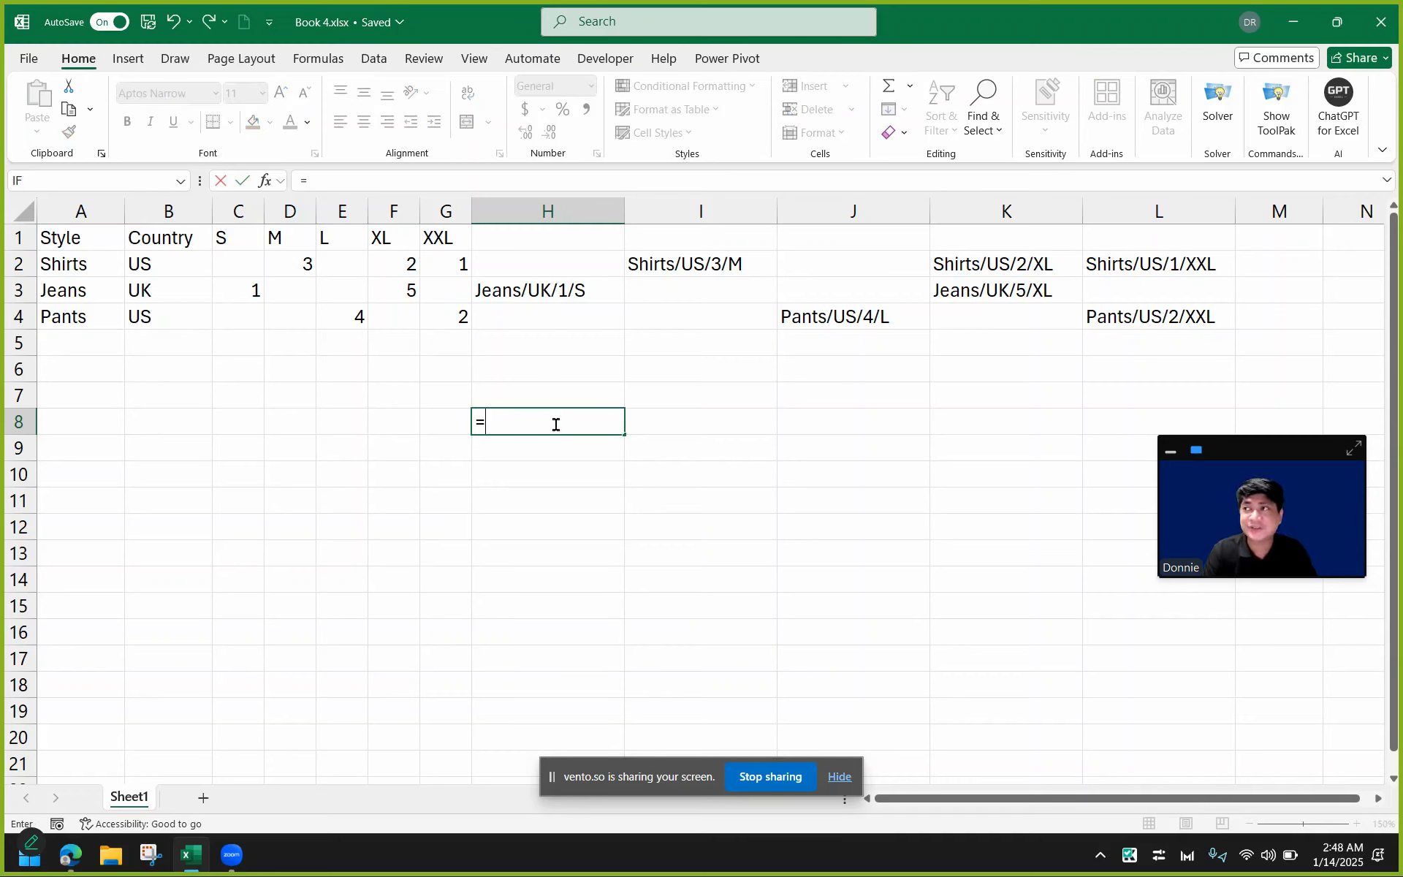
text(TEX)
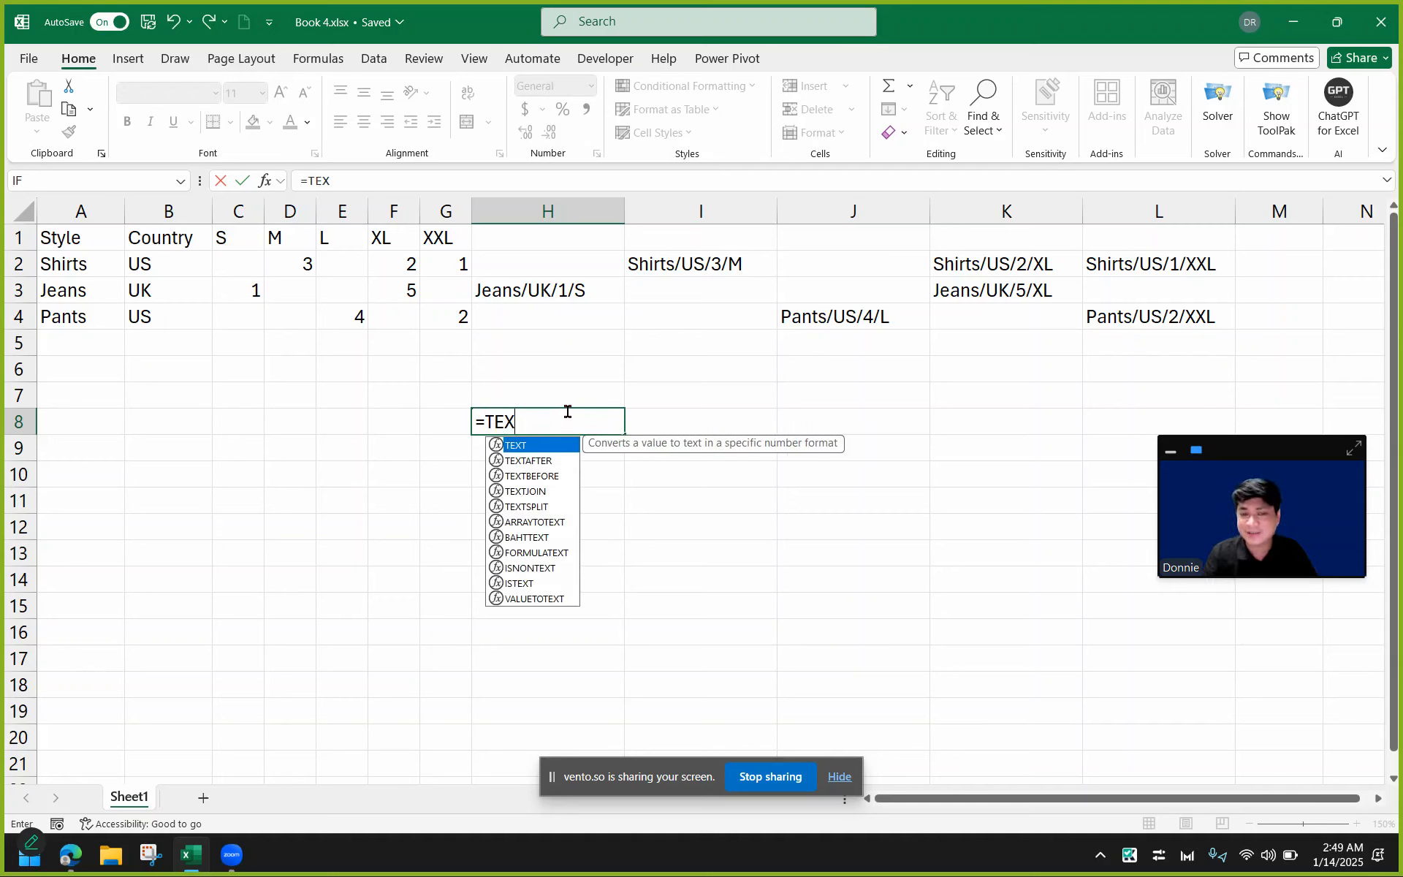
text(TJOIN("/)
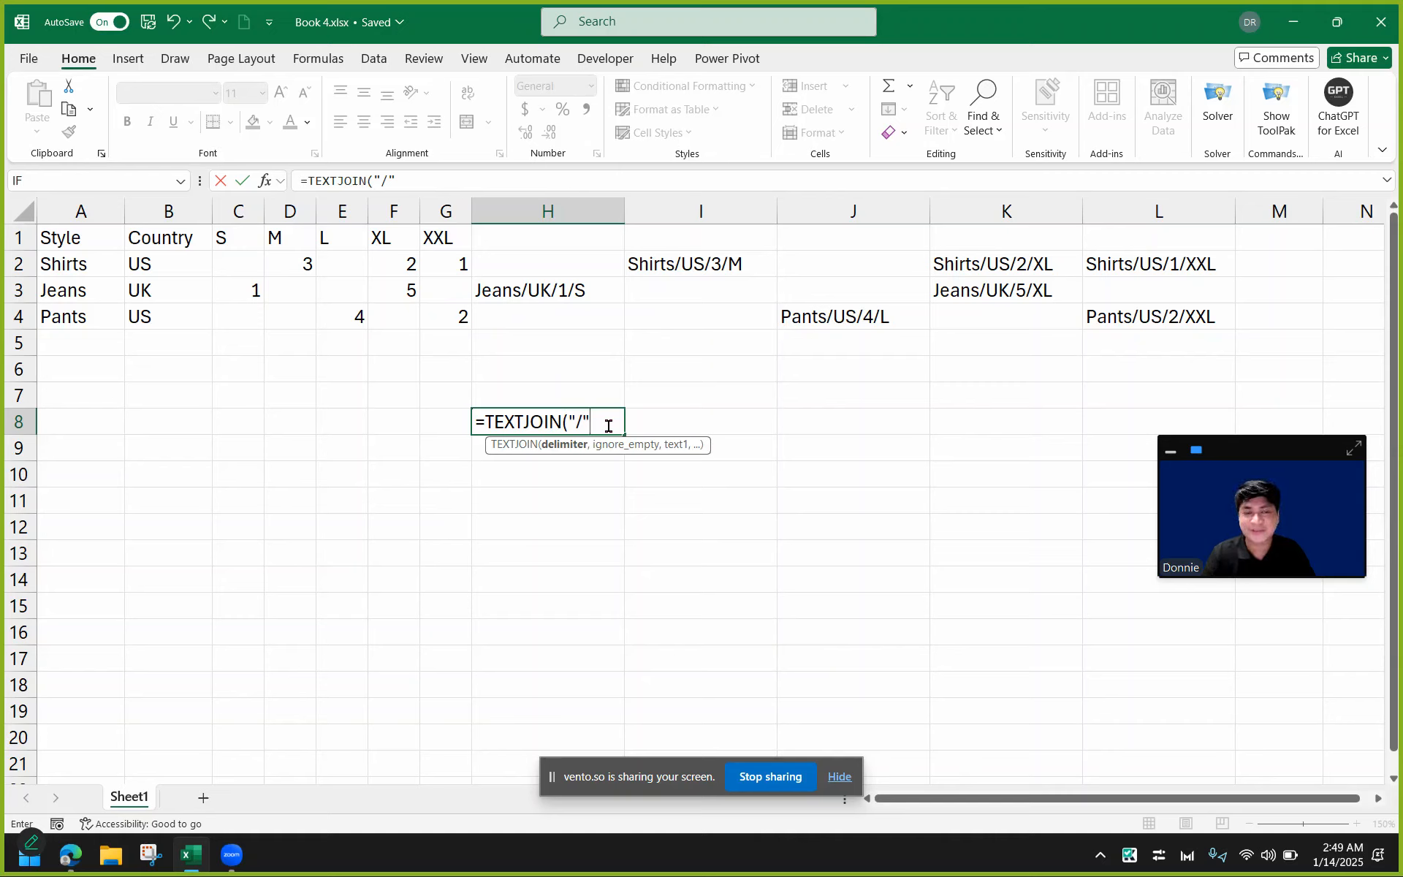
text(,)
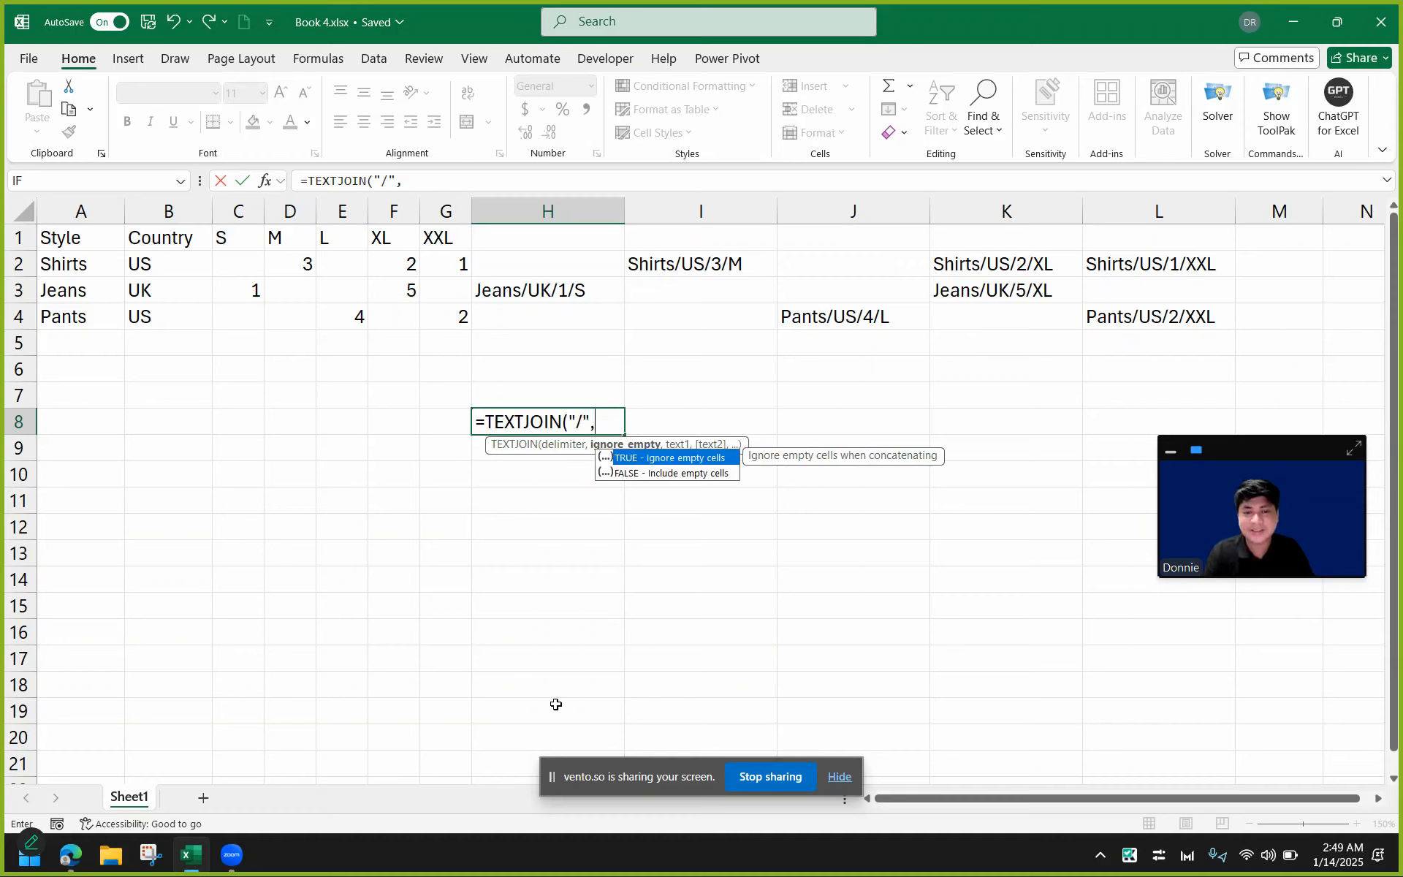
text(TRUE)
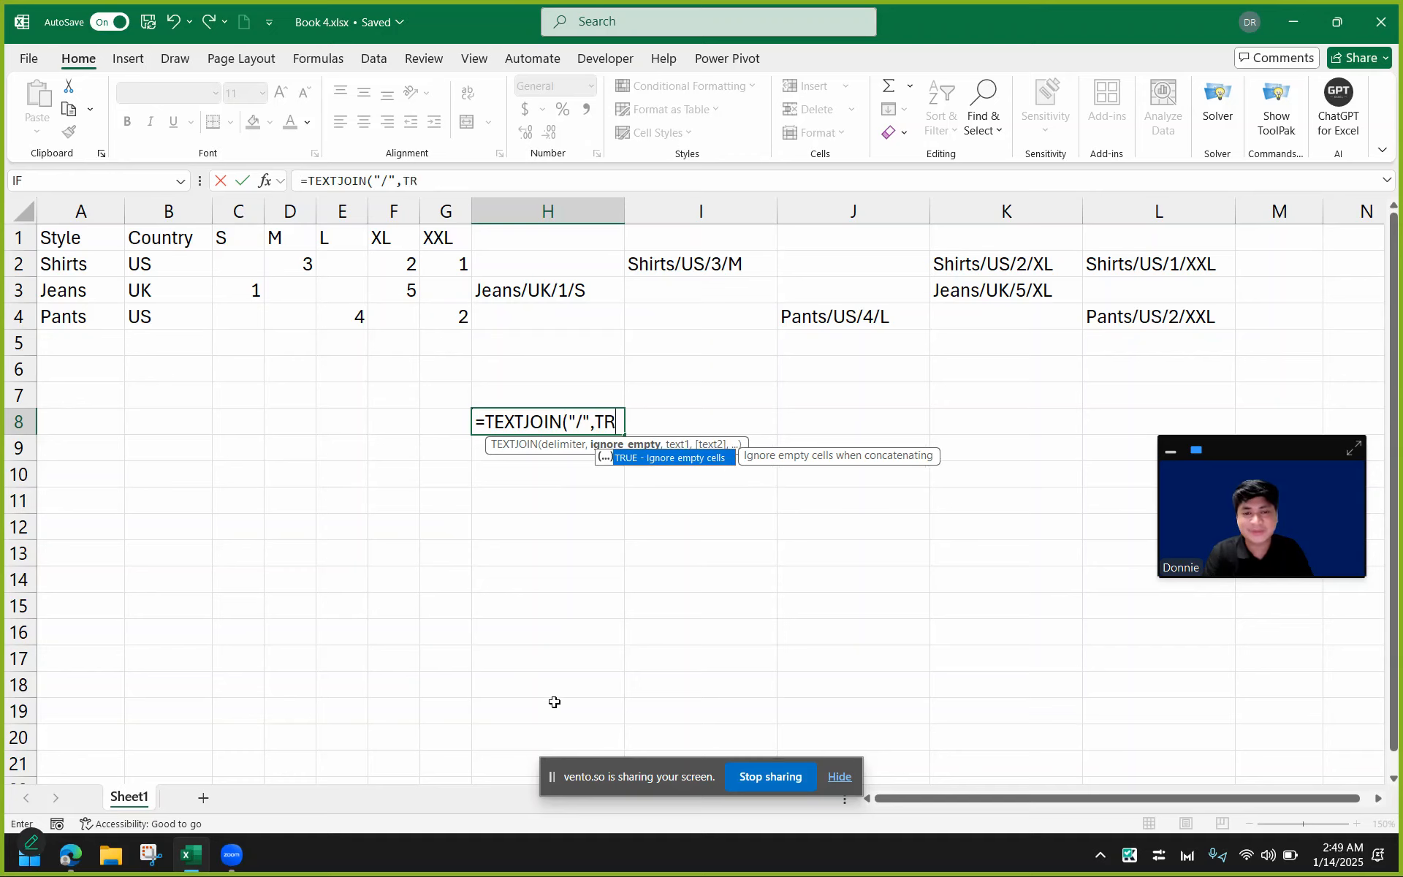
key(BackSpace)
key(BackSpace)
key(BackSpace)
key(BackSpace)
text(1)
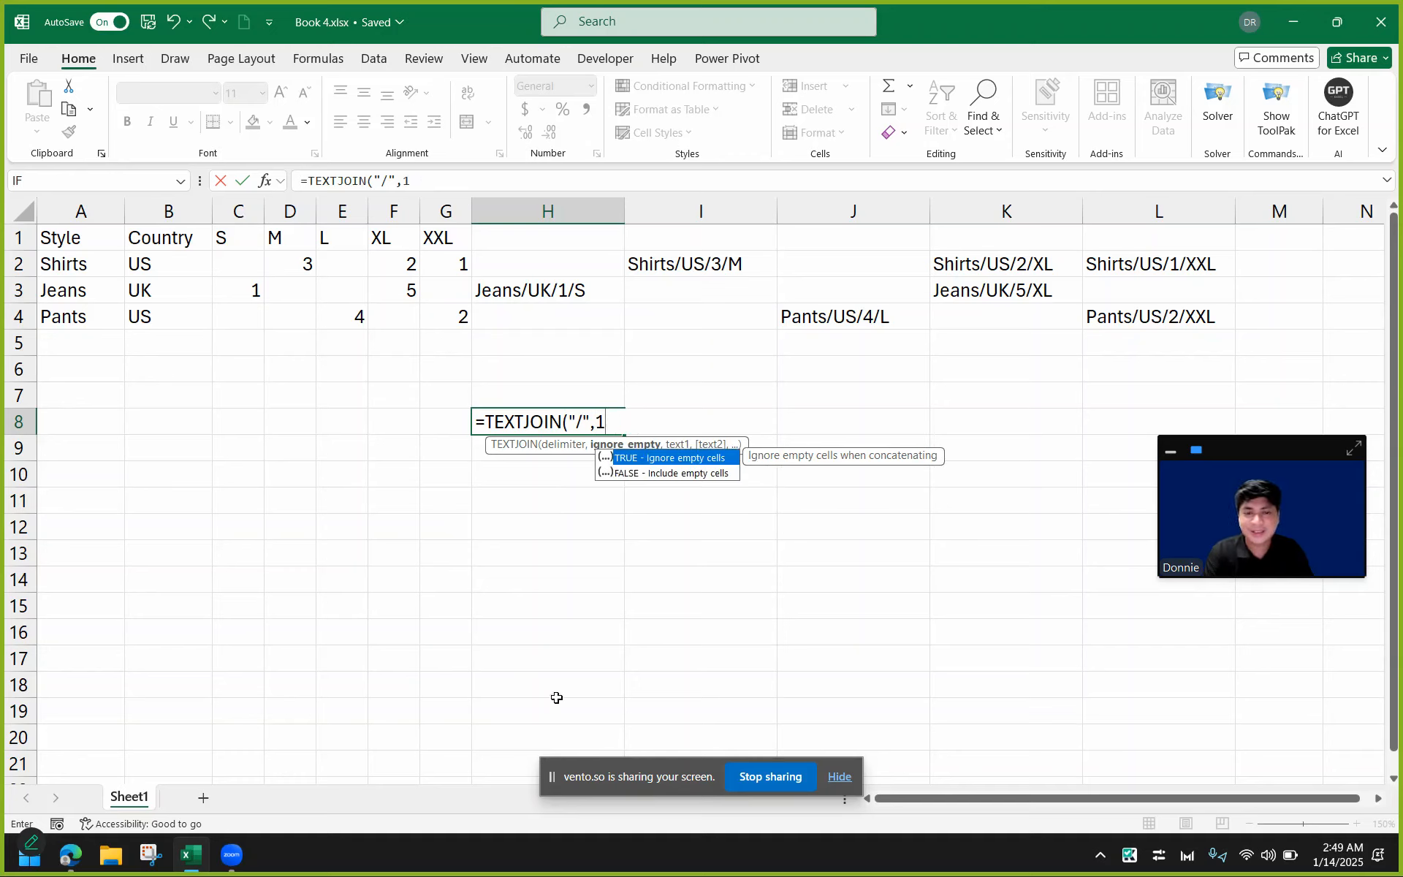
text(,)
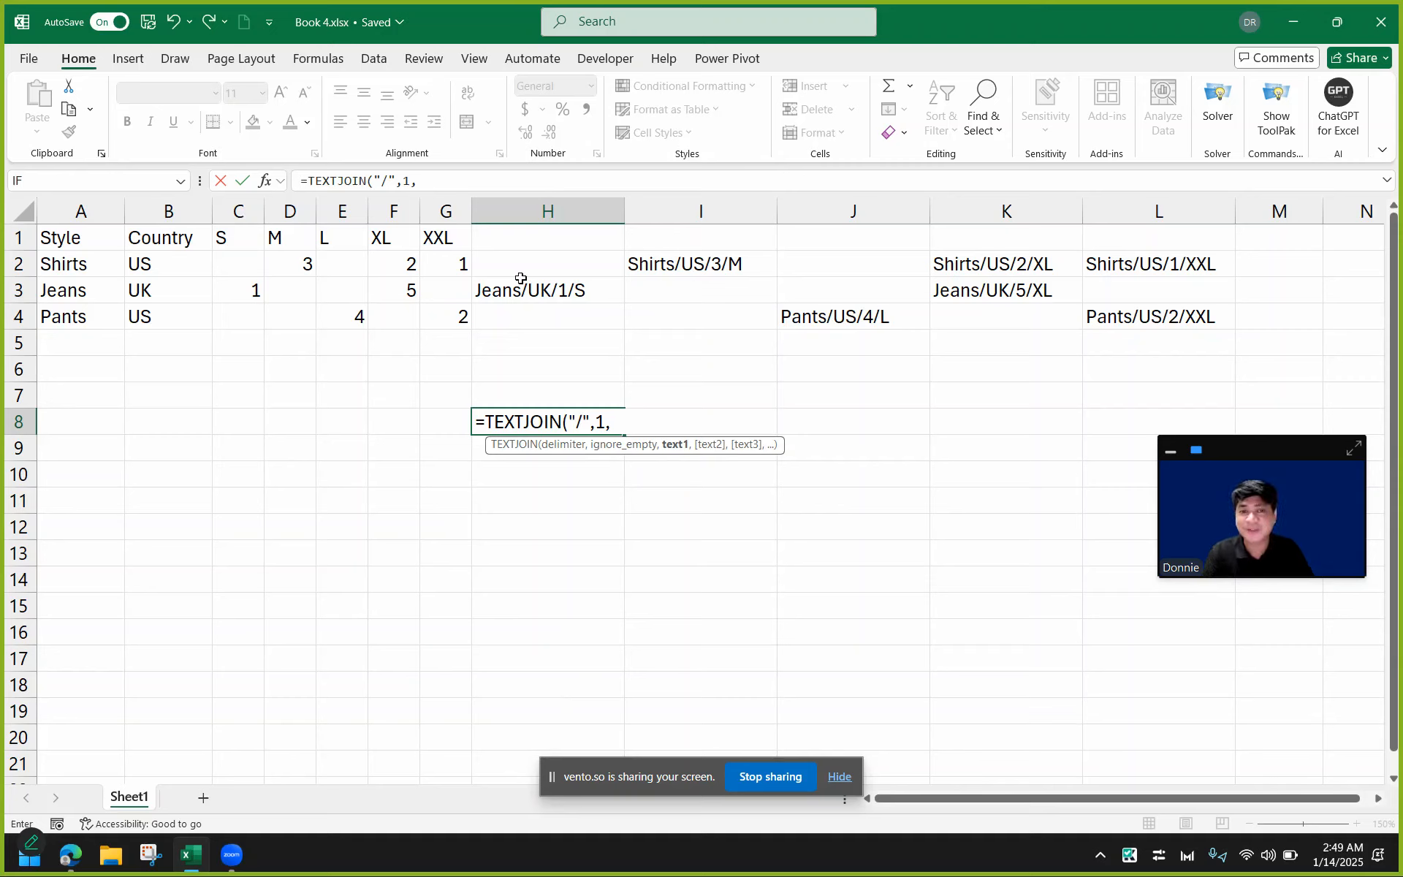
drag(530, 272, 1204, 314)
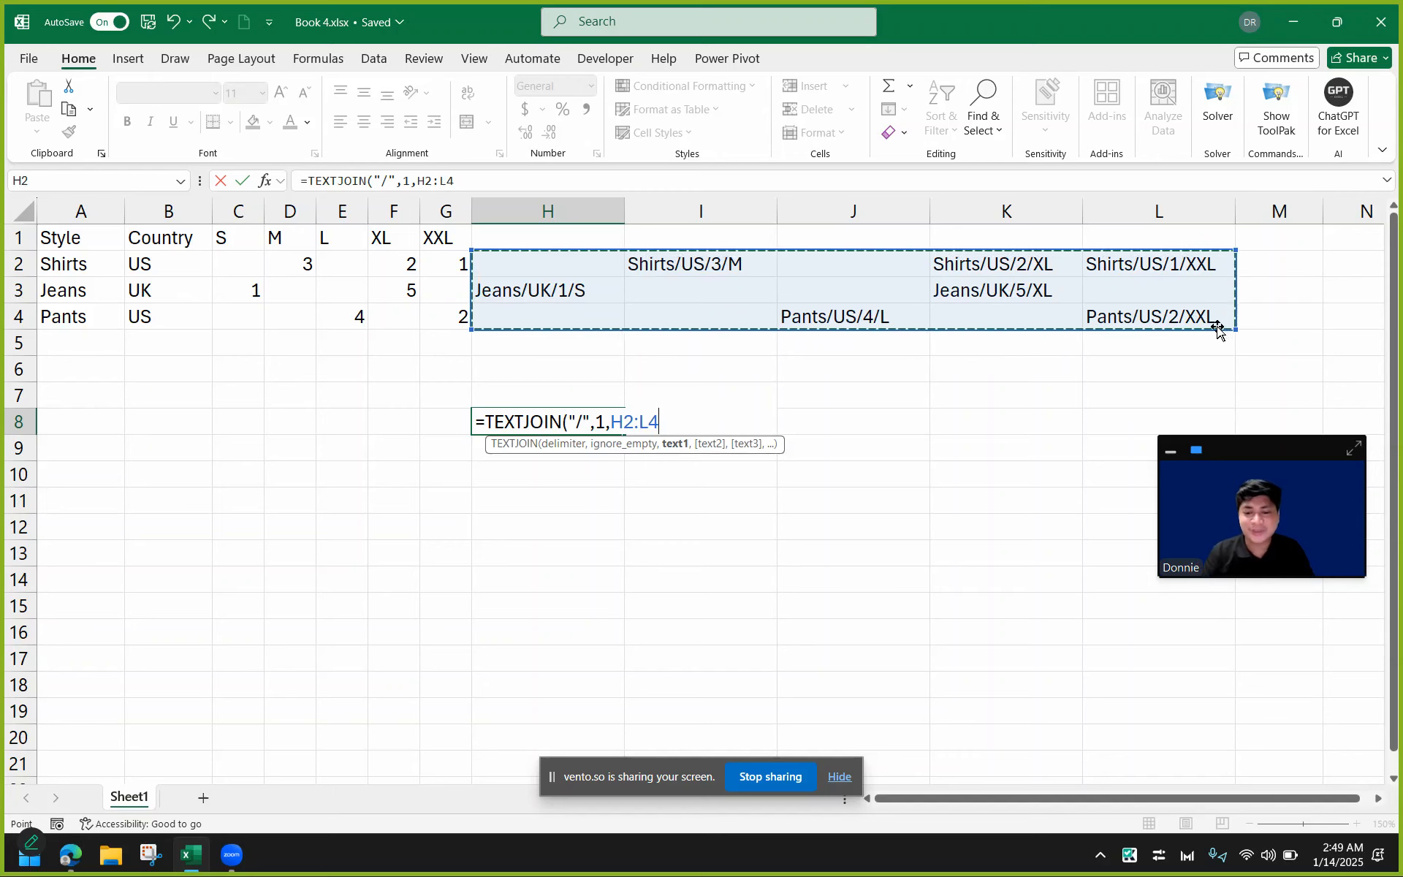
text())
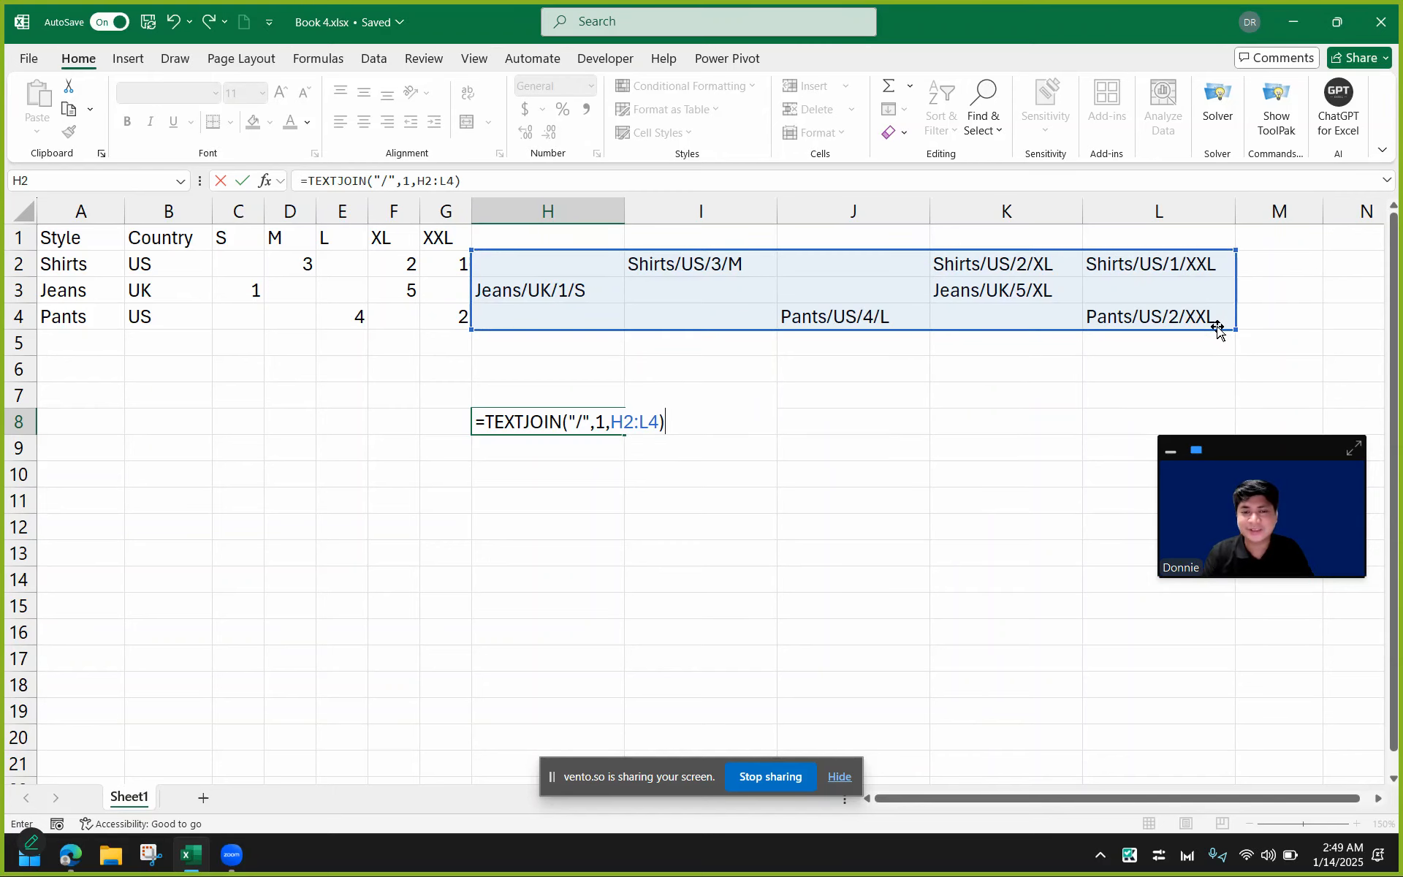
key(Return)
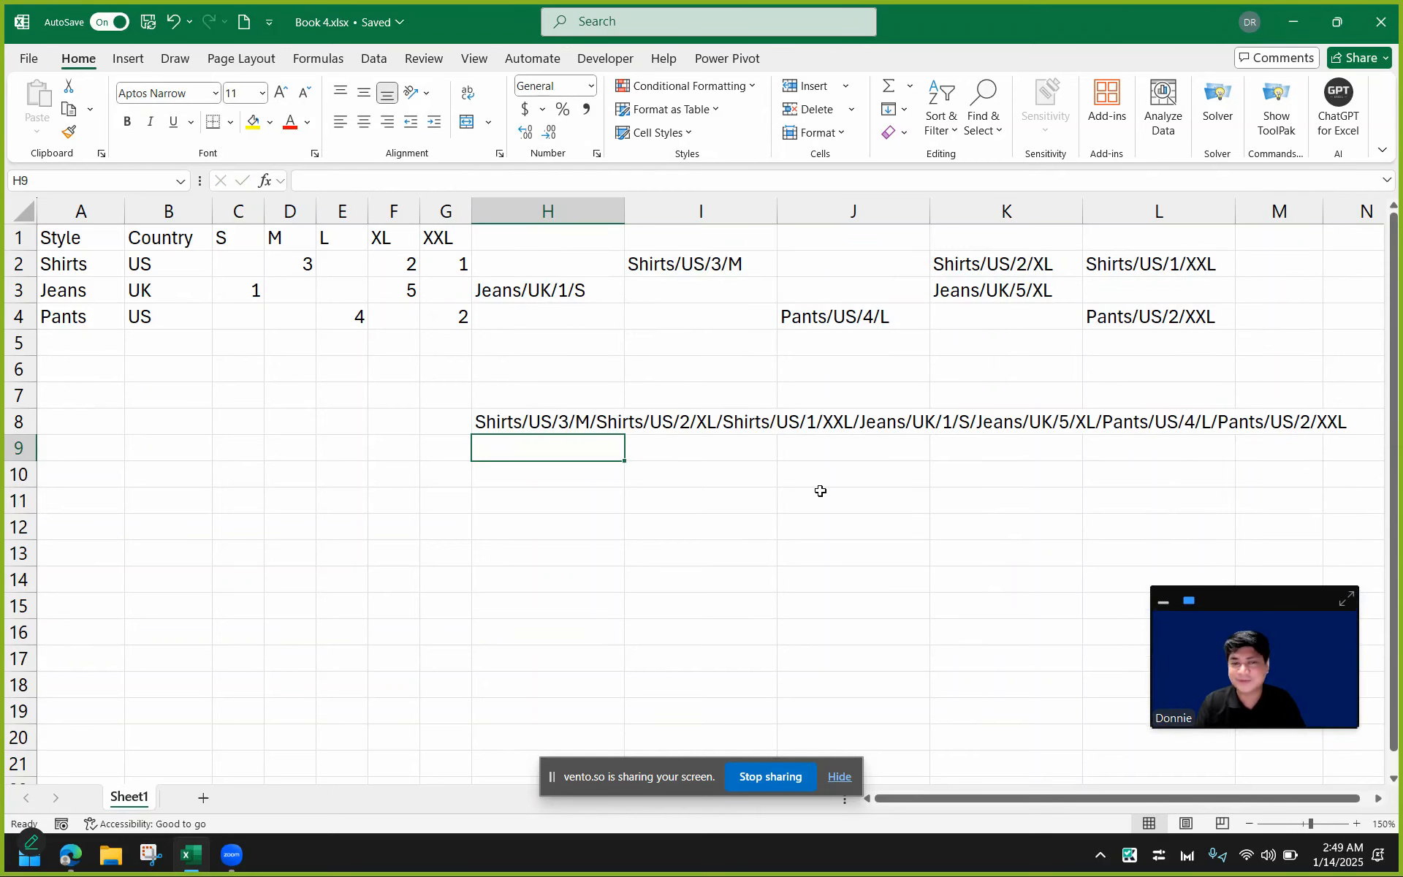
Wrap H8's formula in TEXTSPLIT with "/" as the column delimiter to split the joined string into separate cells.
click(506, 423)
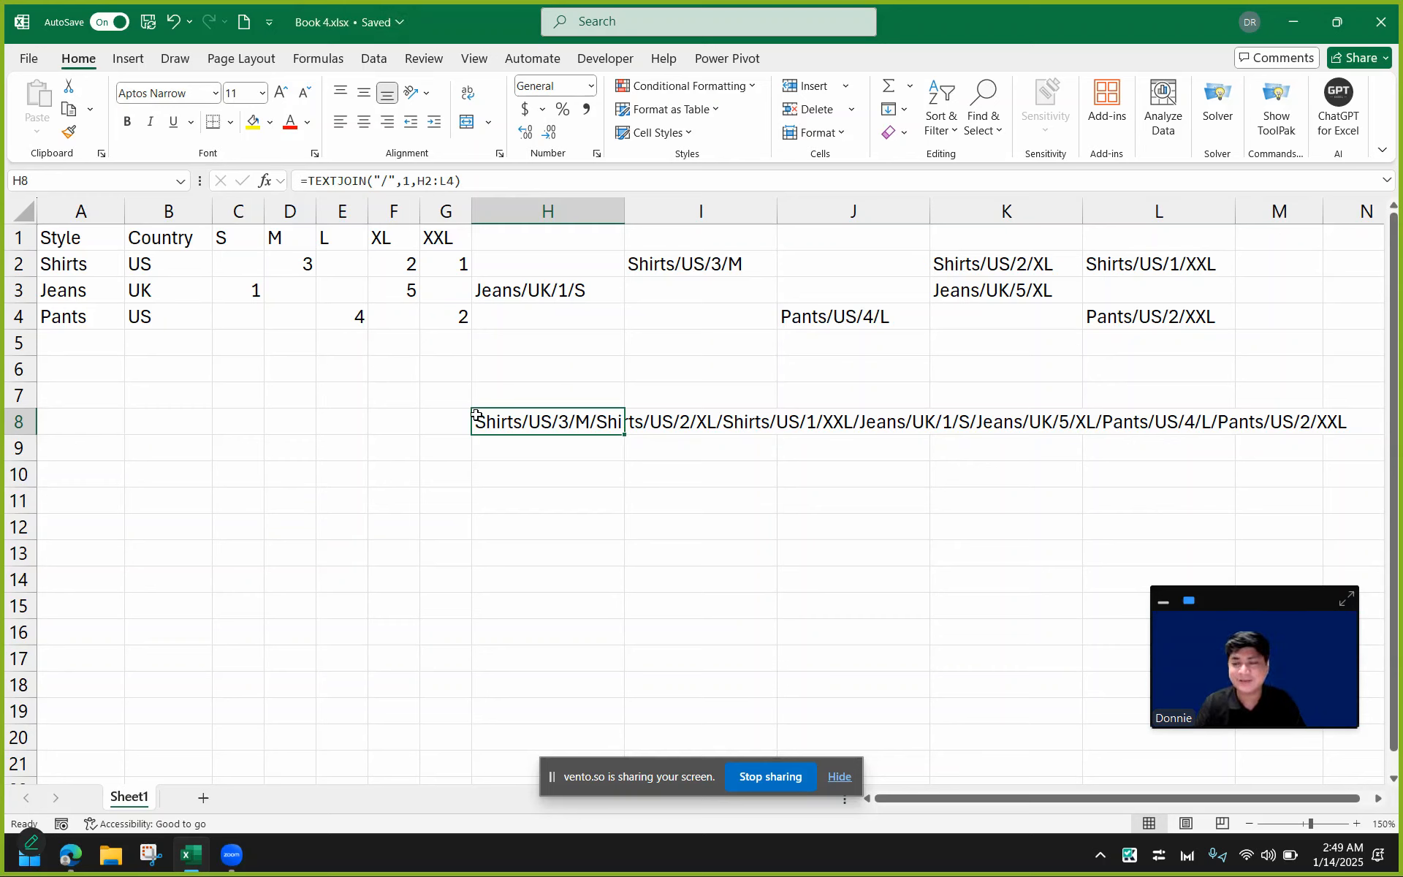
double_click(560, 417)
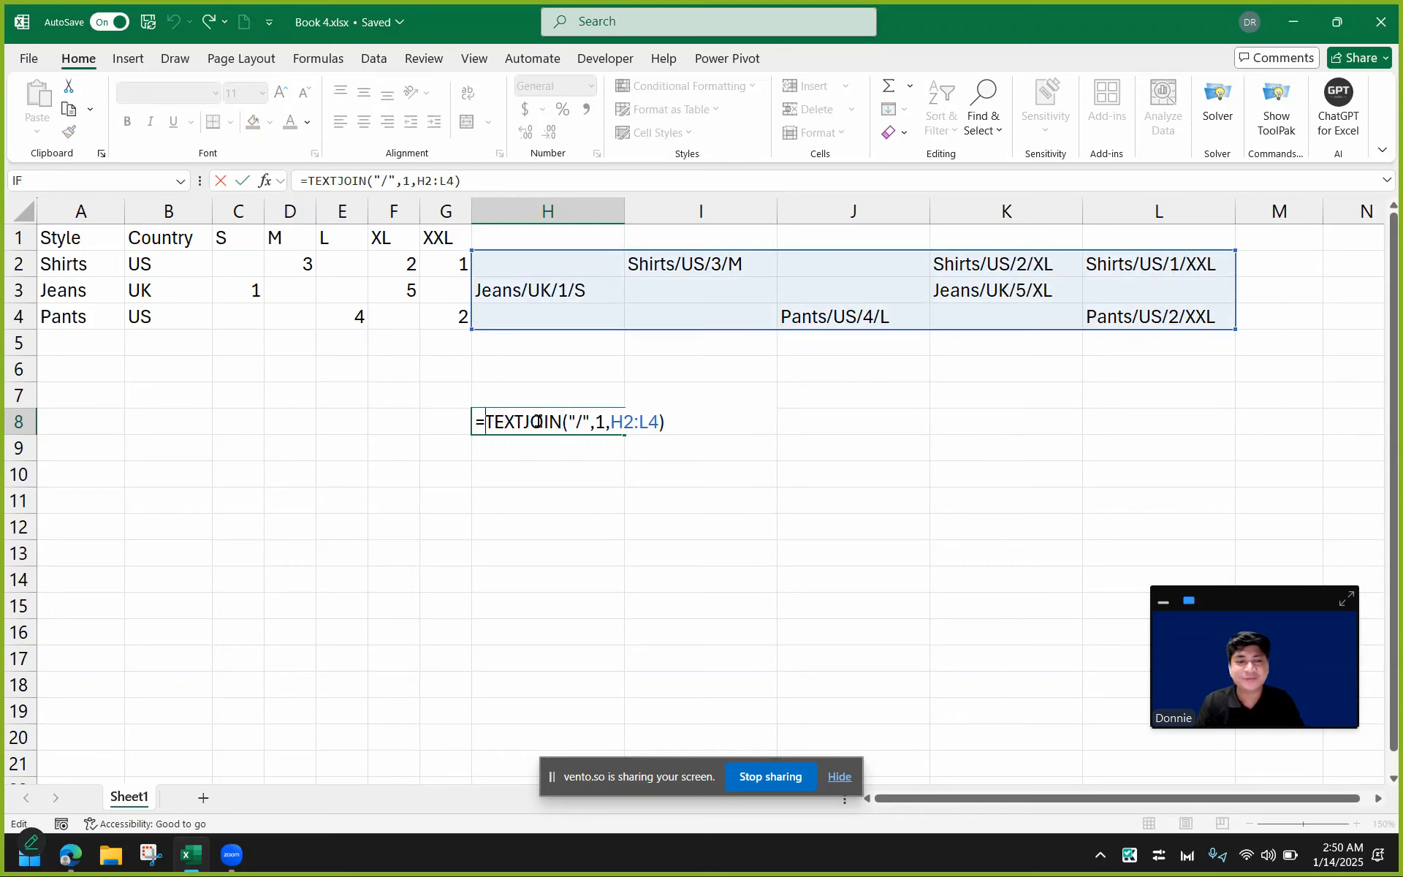
text(TEXTSPLIT)
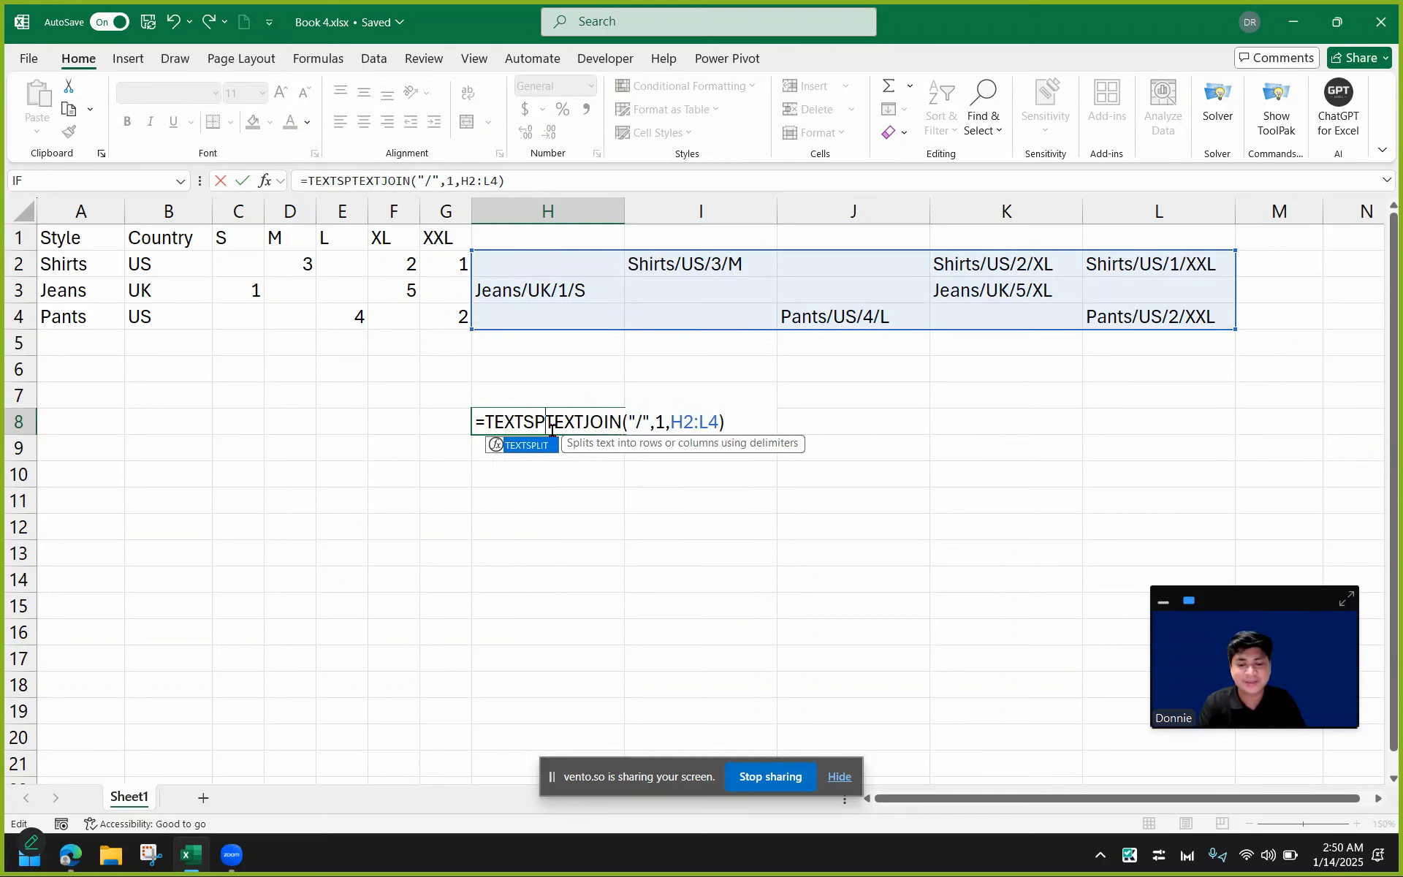
text(()
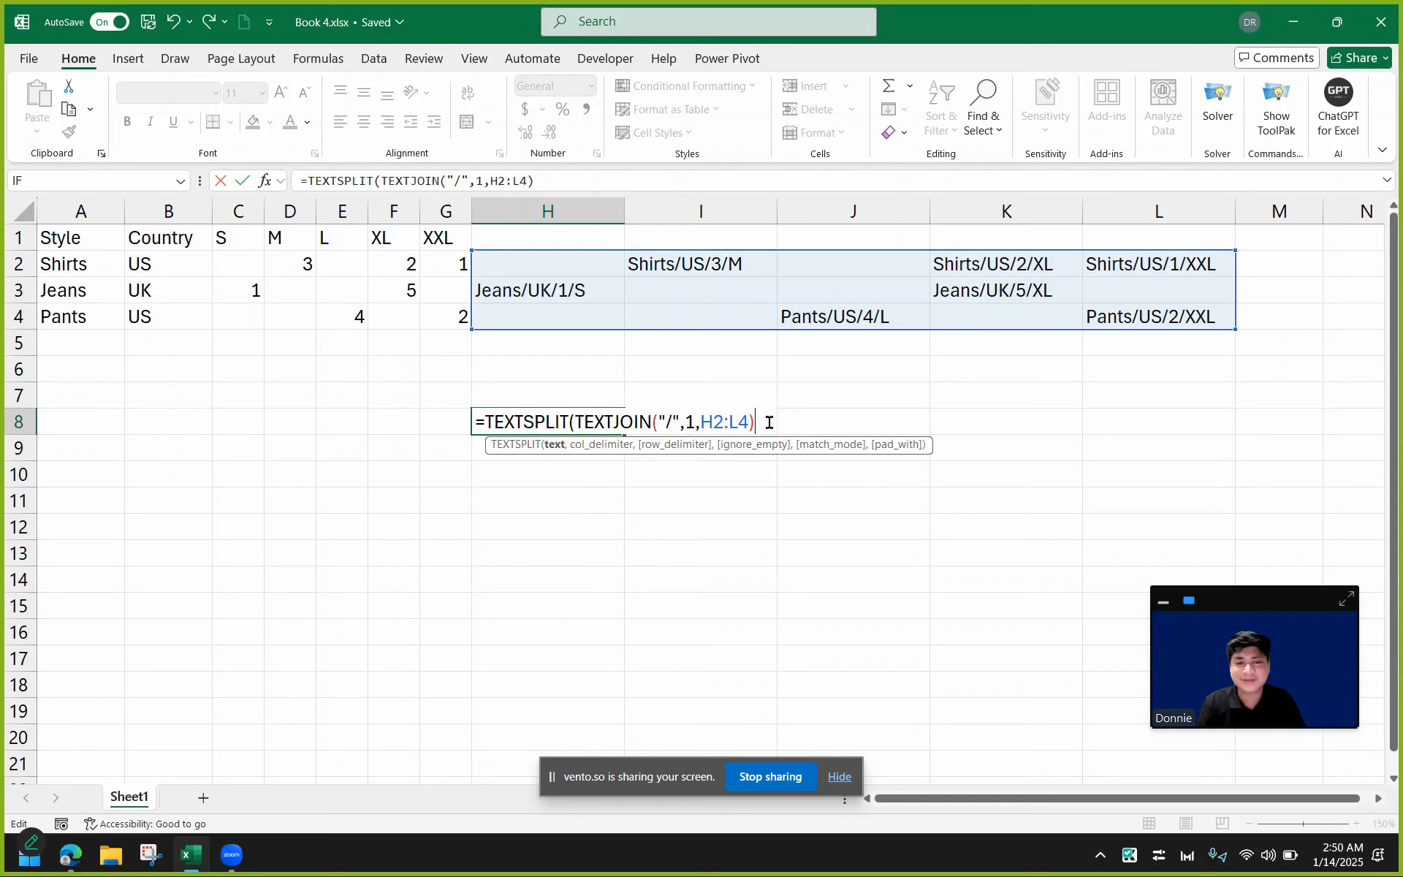
text(,)
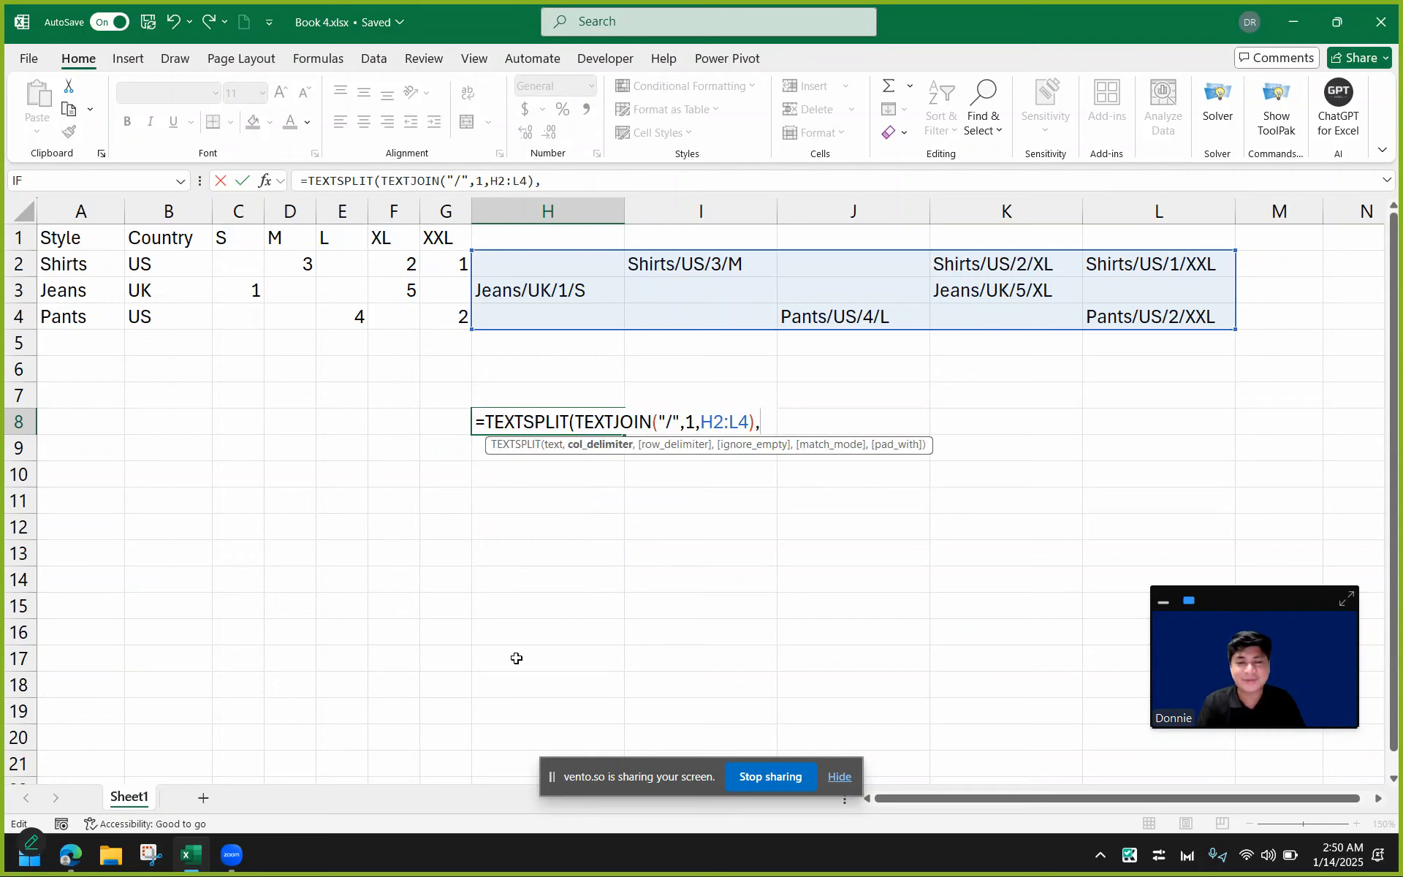
text("/")
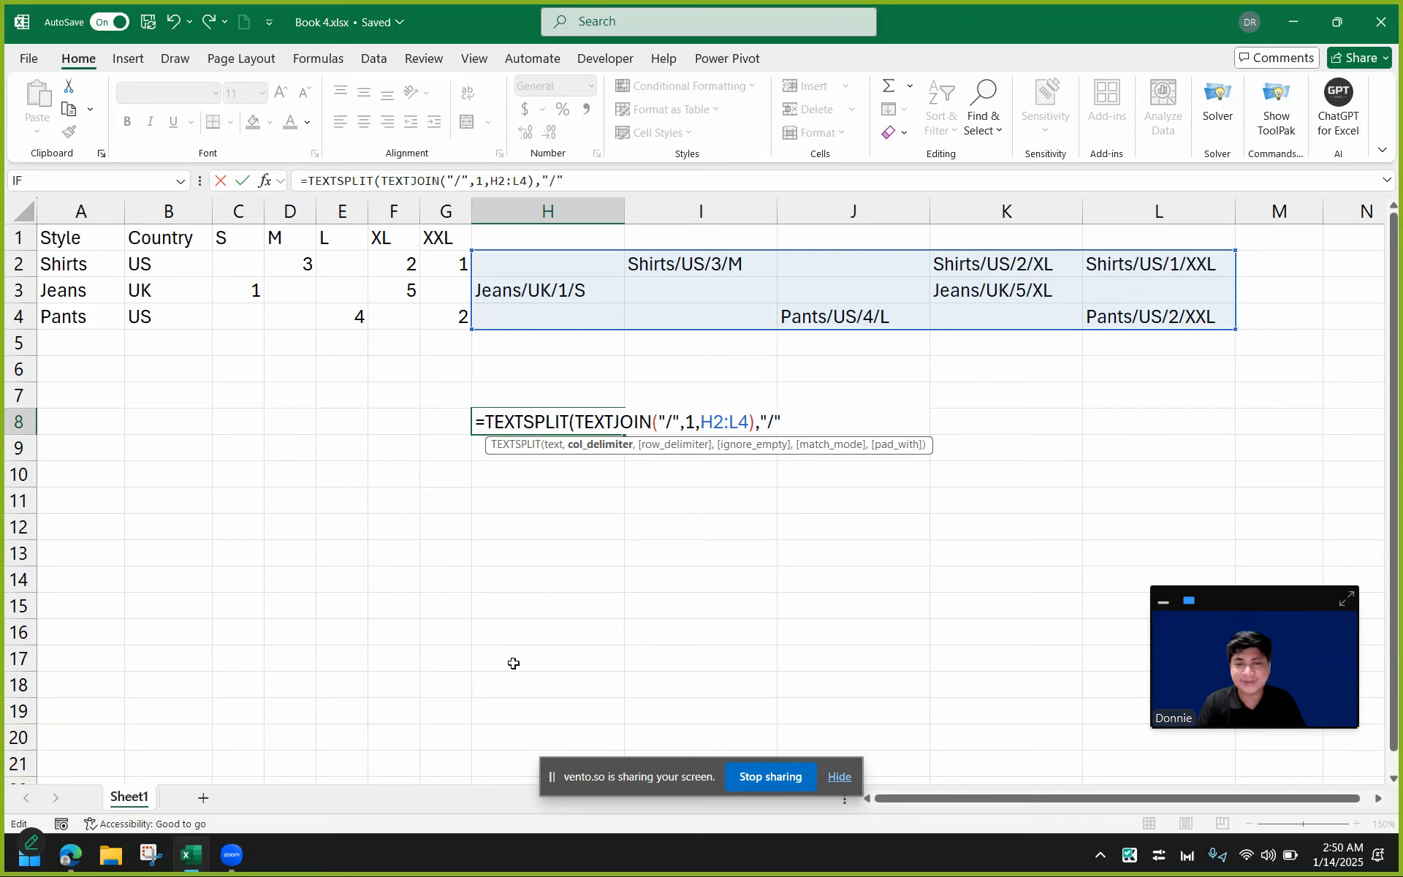
text())
key(Return)
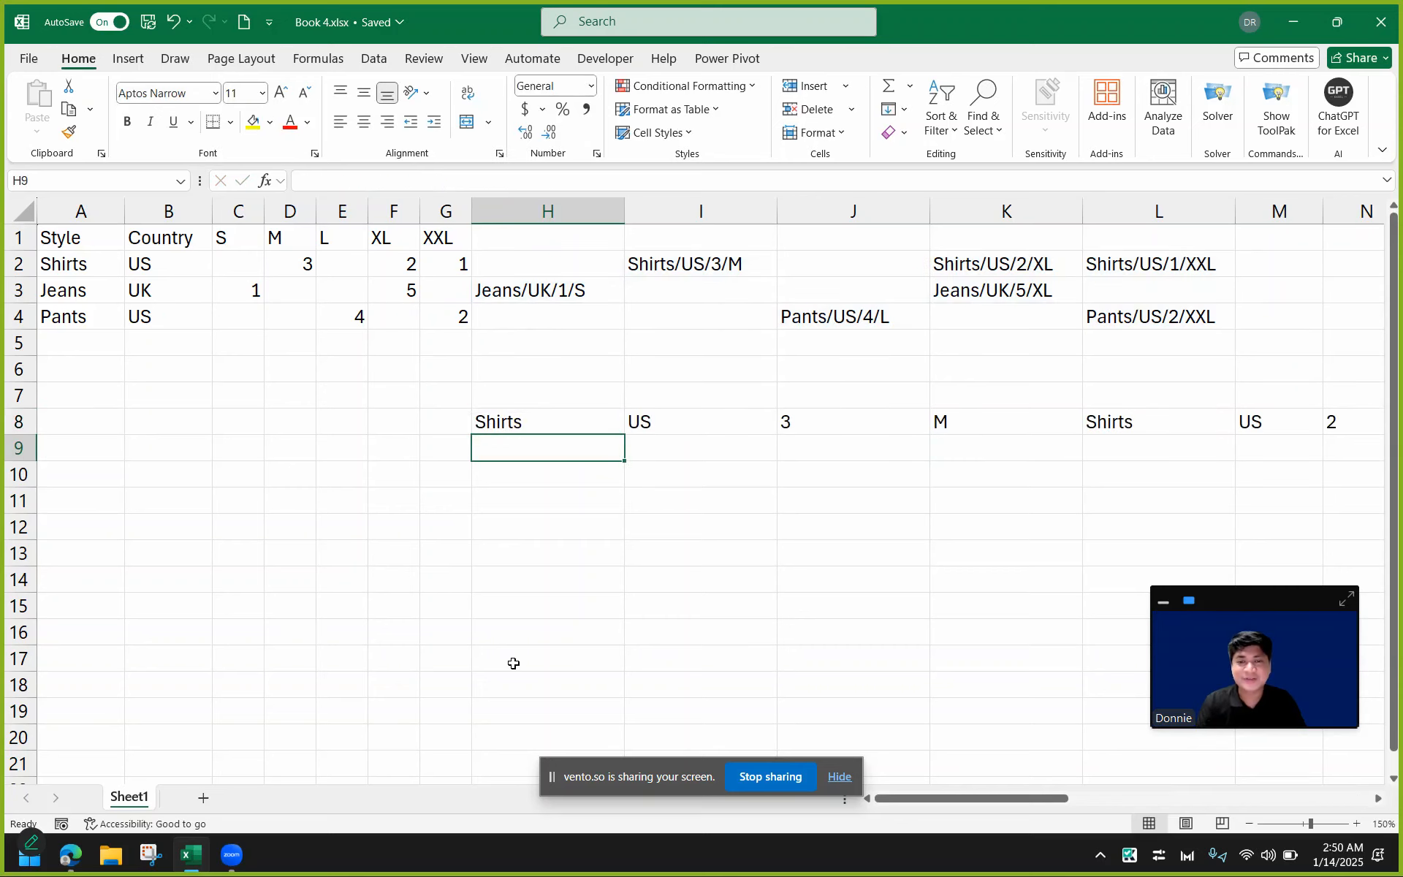
Scroll along row 8 to review the split values.
click(548, 428)
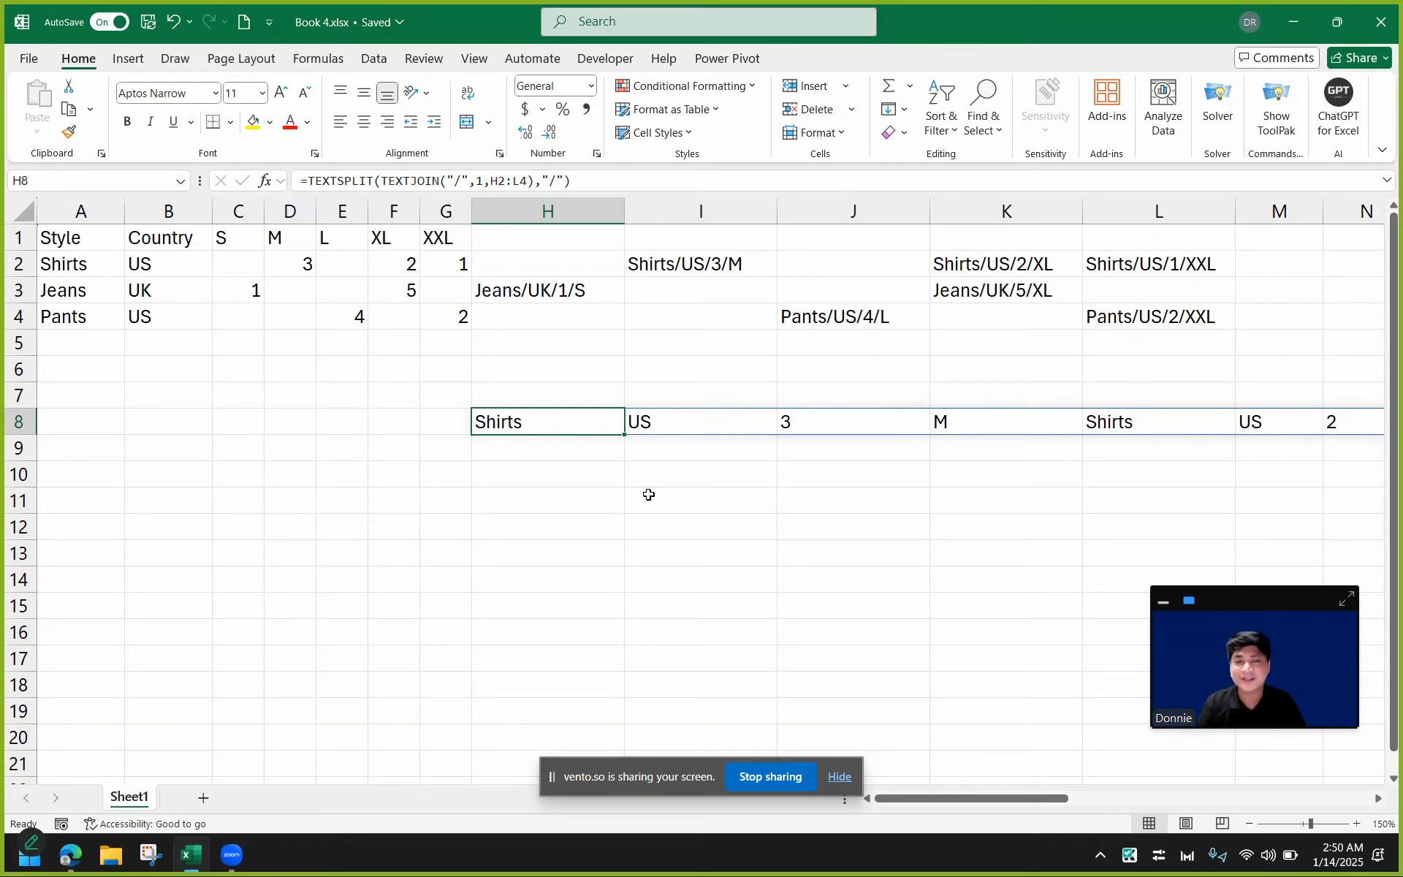
drag(971, 806, 1085, 801)
drag(1119, 798, 1012, 790)
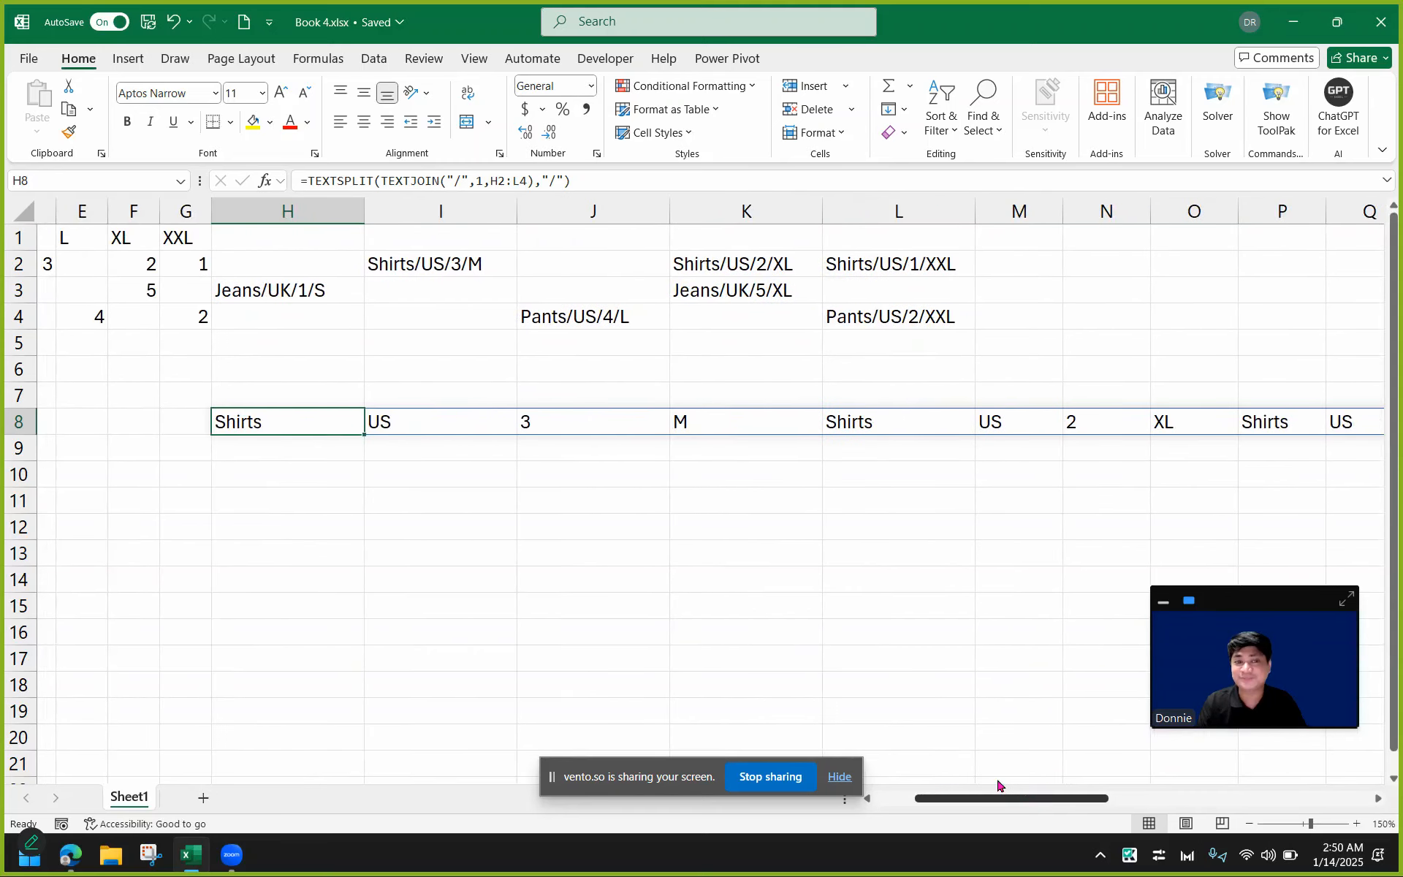
Wrap H8's formula in WRAPROWS with a wrap count of 4 so the split labels form a four-column table.
double_click(342, 420)
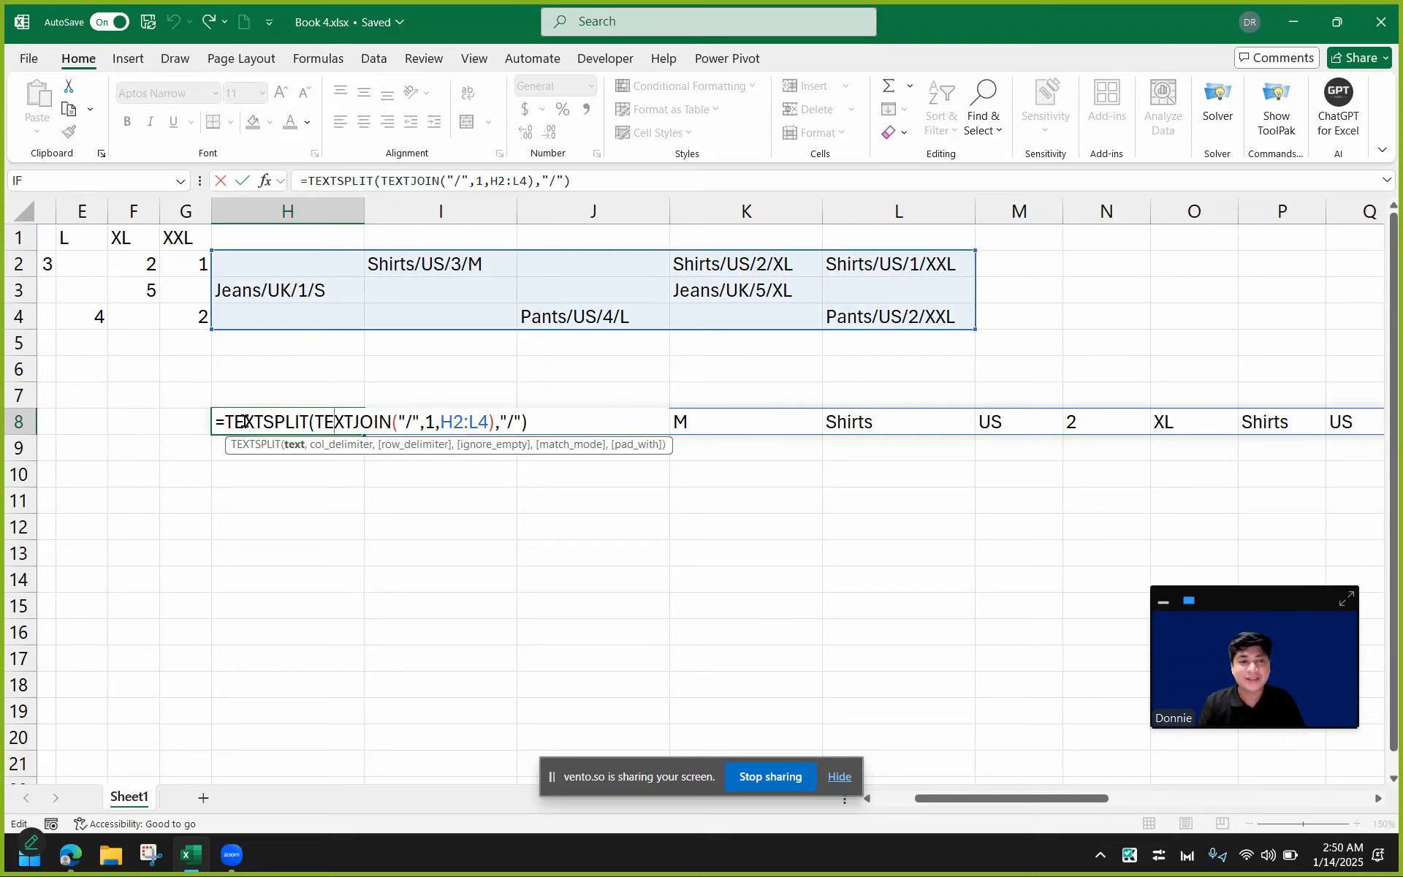
click(229, 421)
text(WAR)
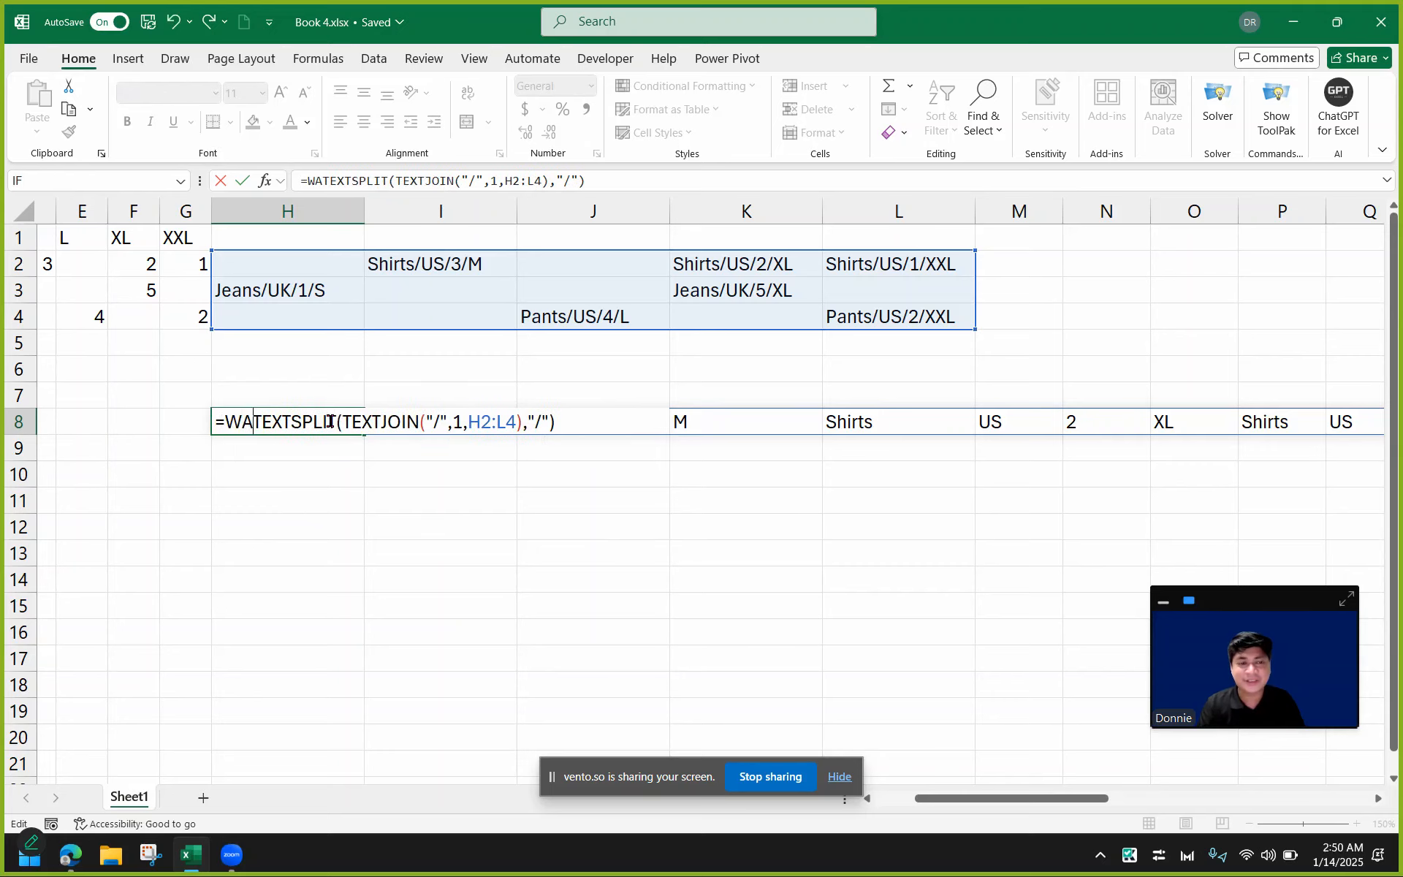
key(BackSpace)
key(BackSpace)
text(RAPROWS)
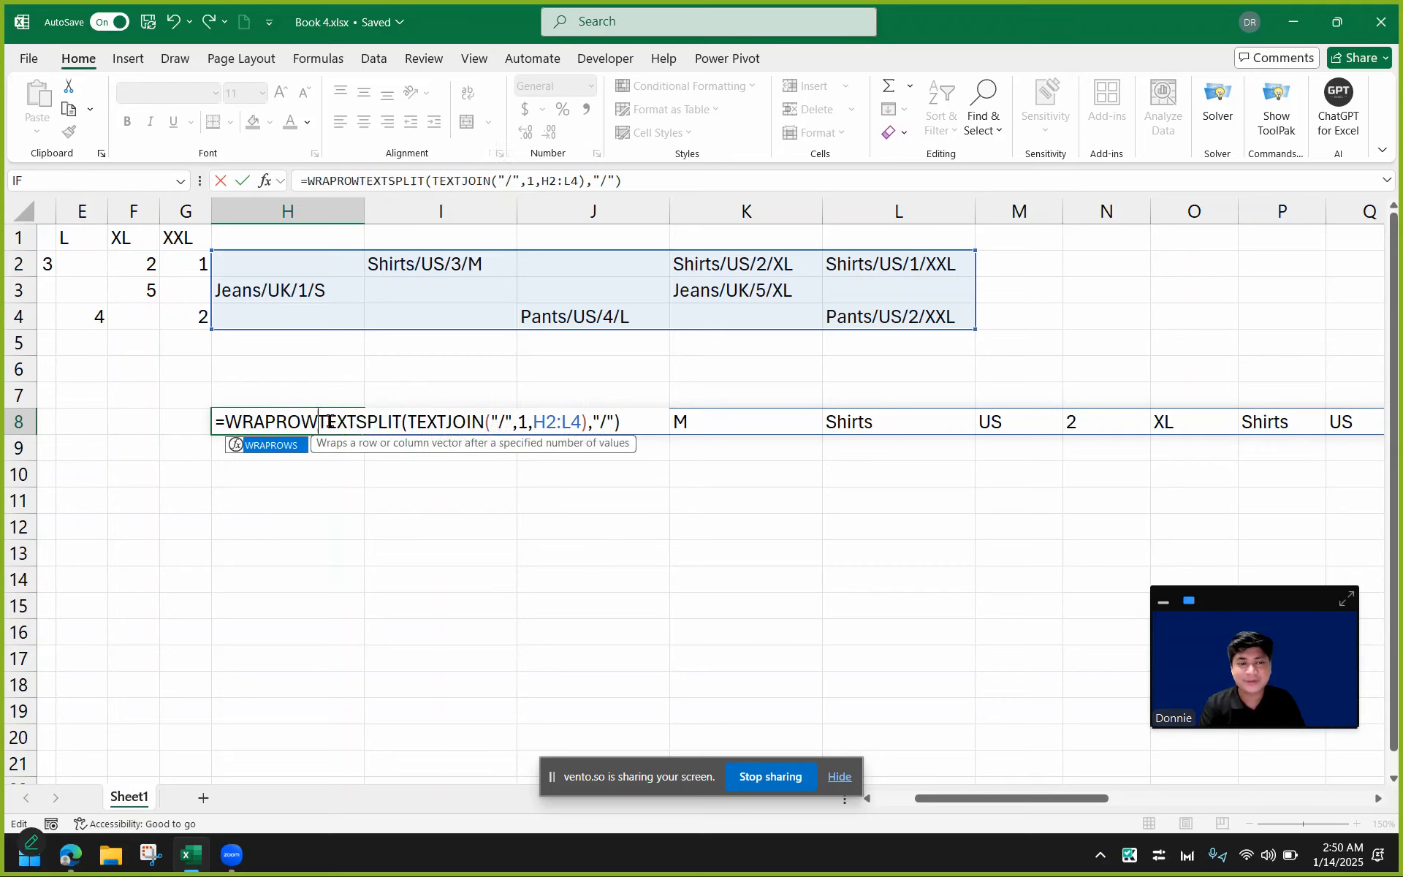
text(()
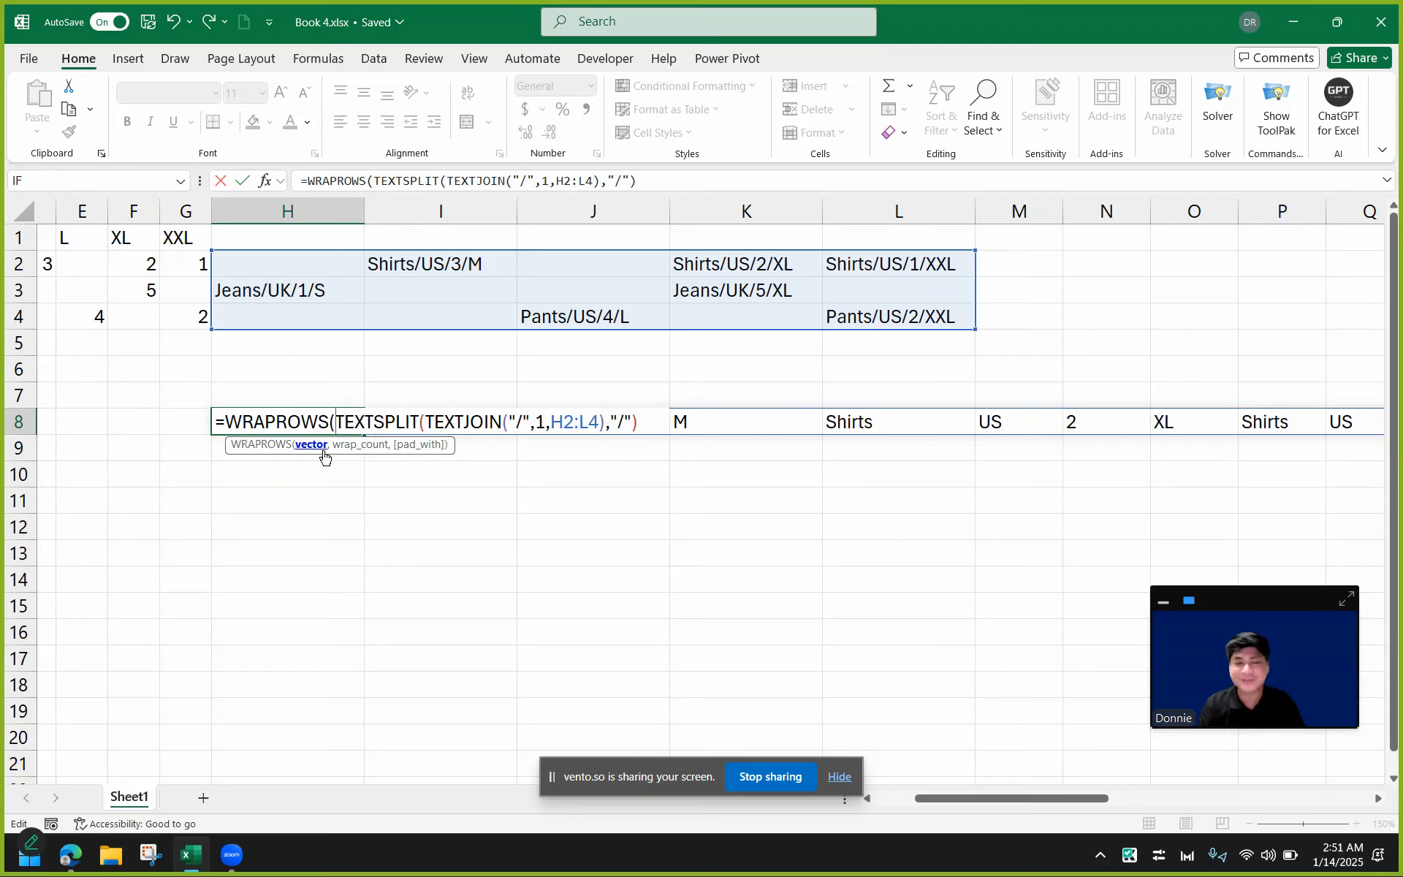
click(644, 423)
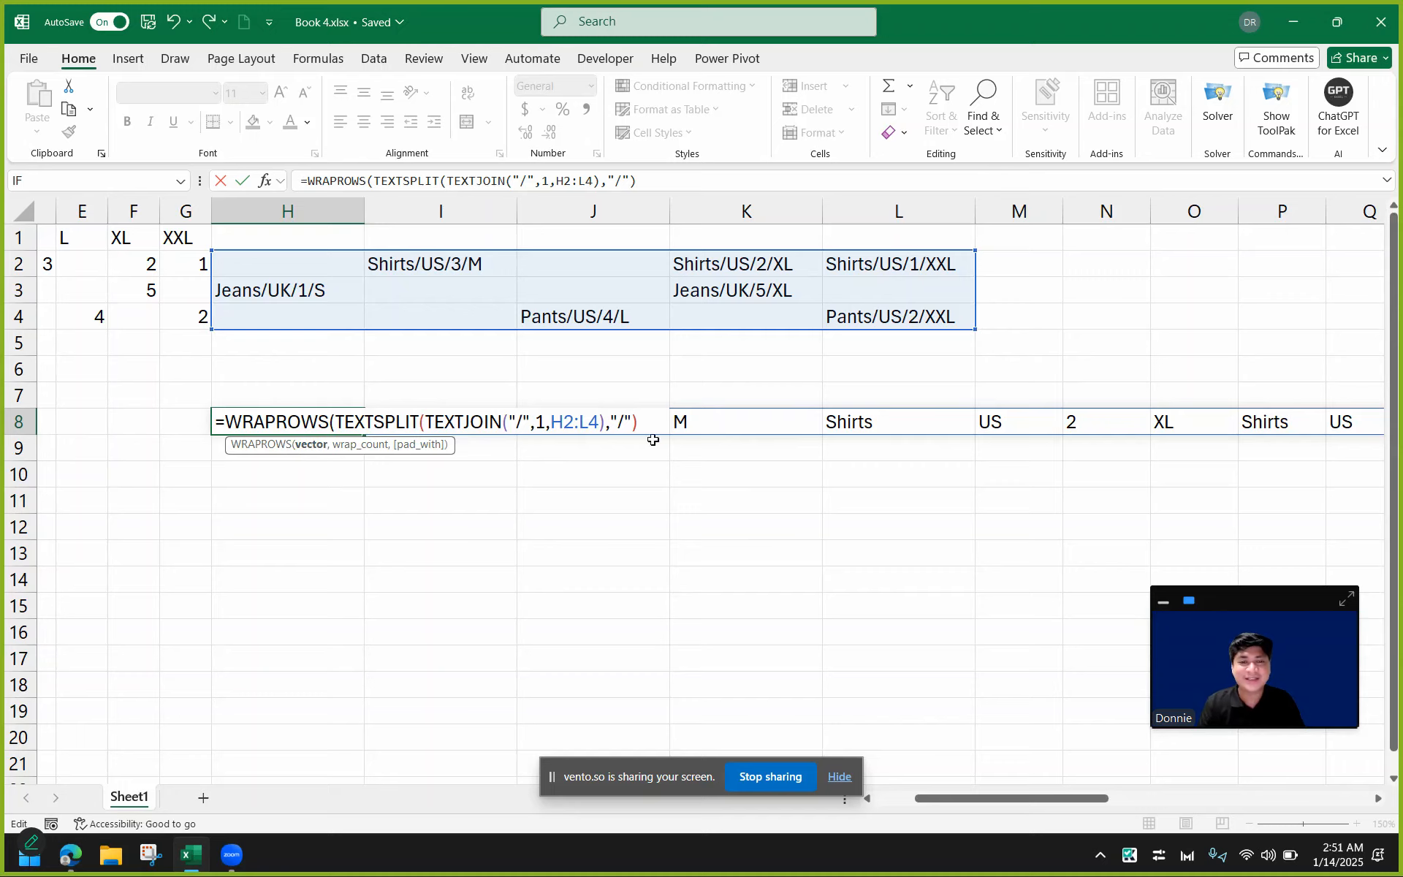
drag(335, 421, 638, 420)
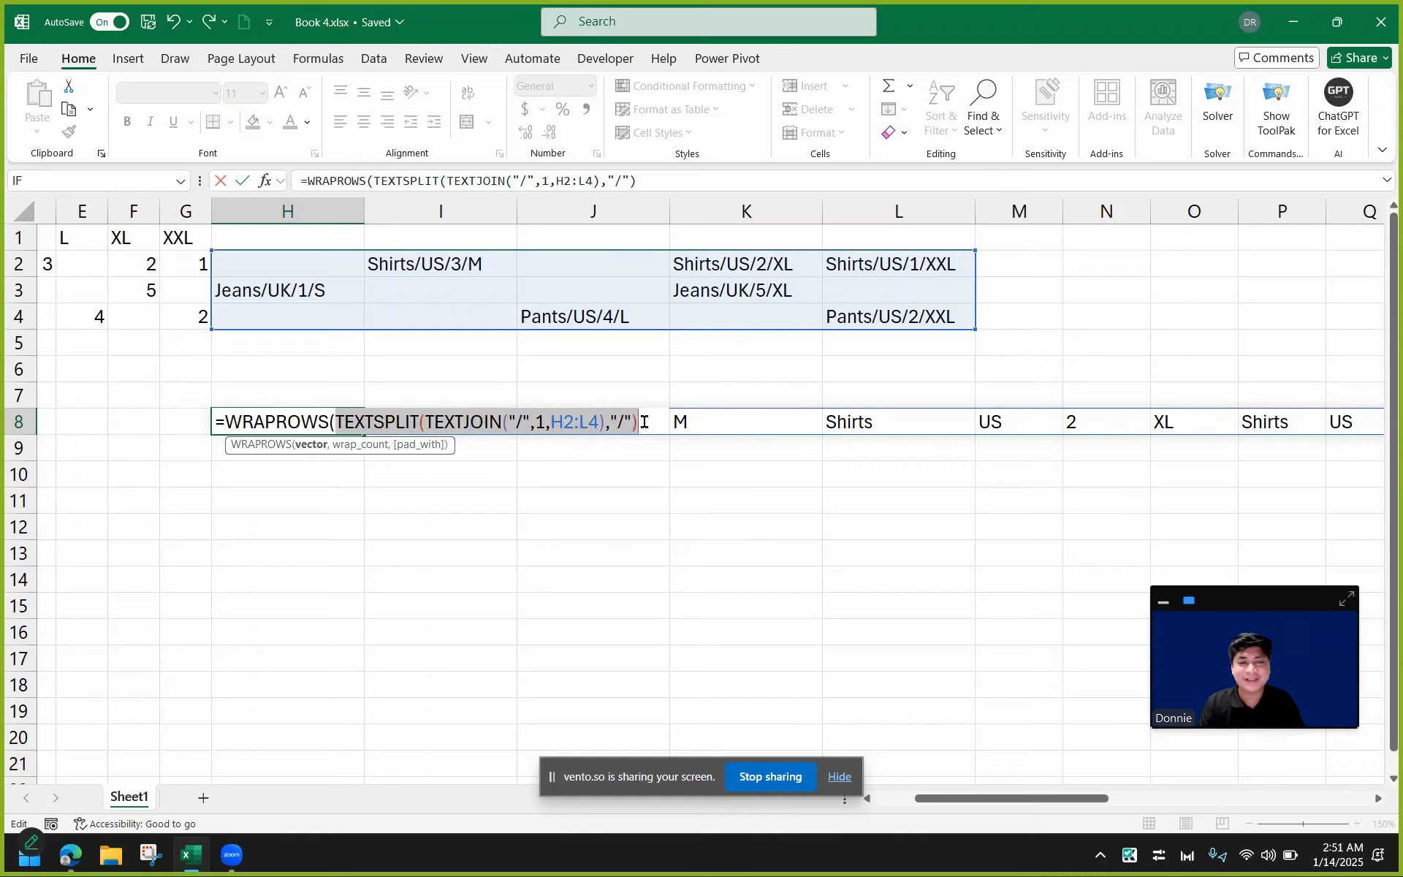
click(651, 423)
text(,)
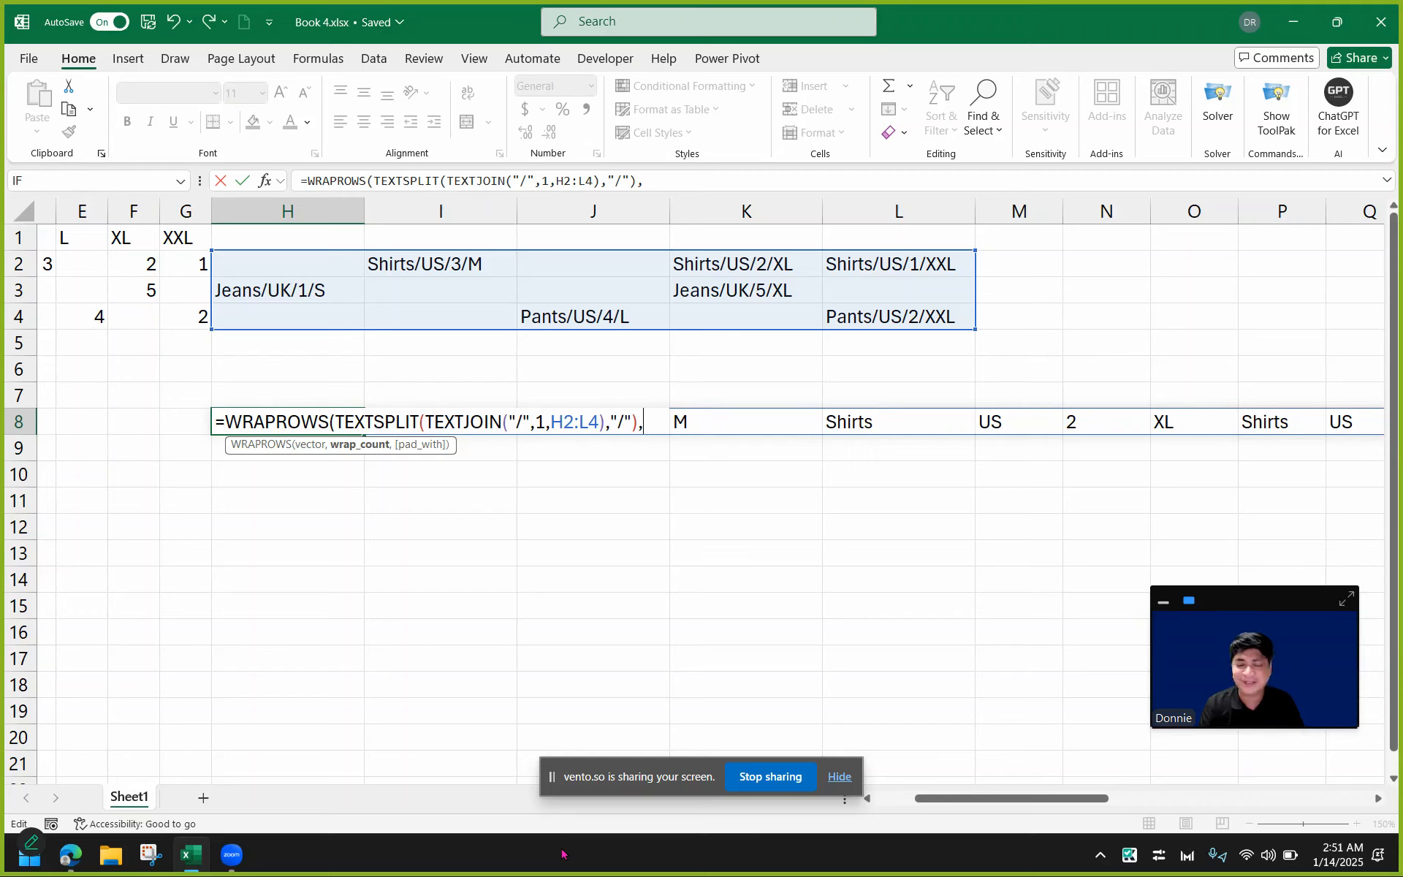
text(4))
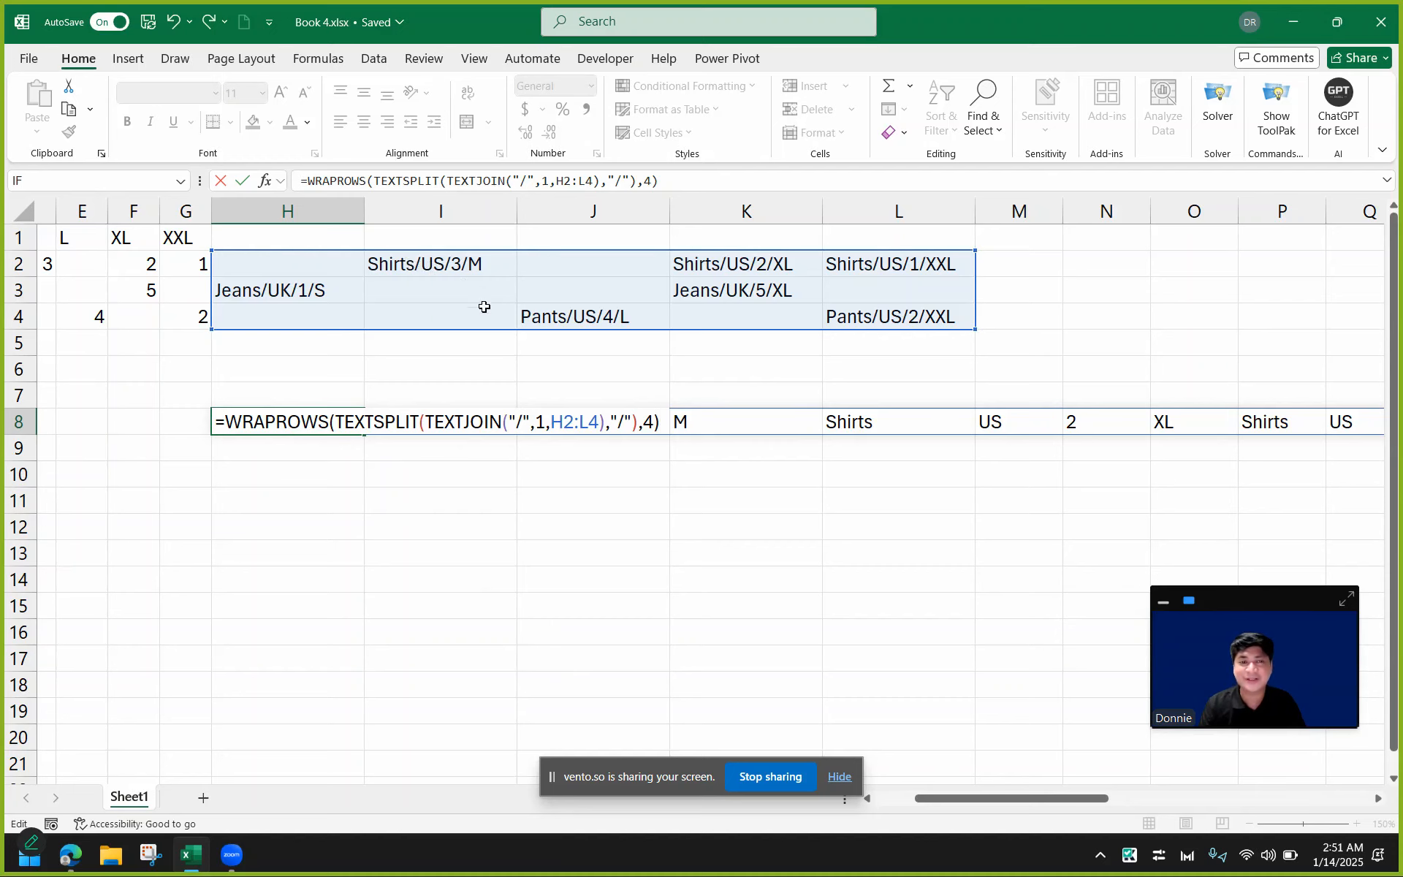
drag(957, 800, 825, 814)
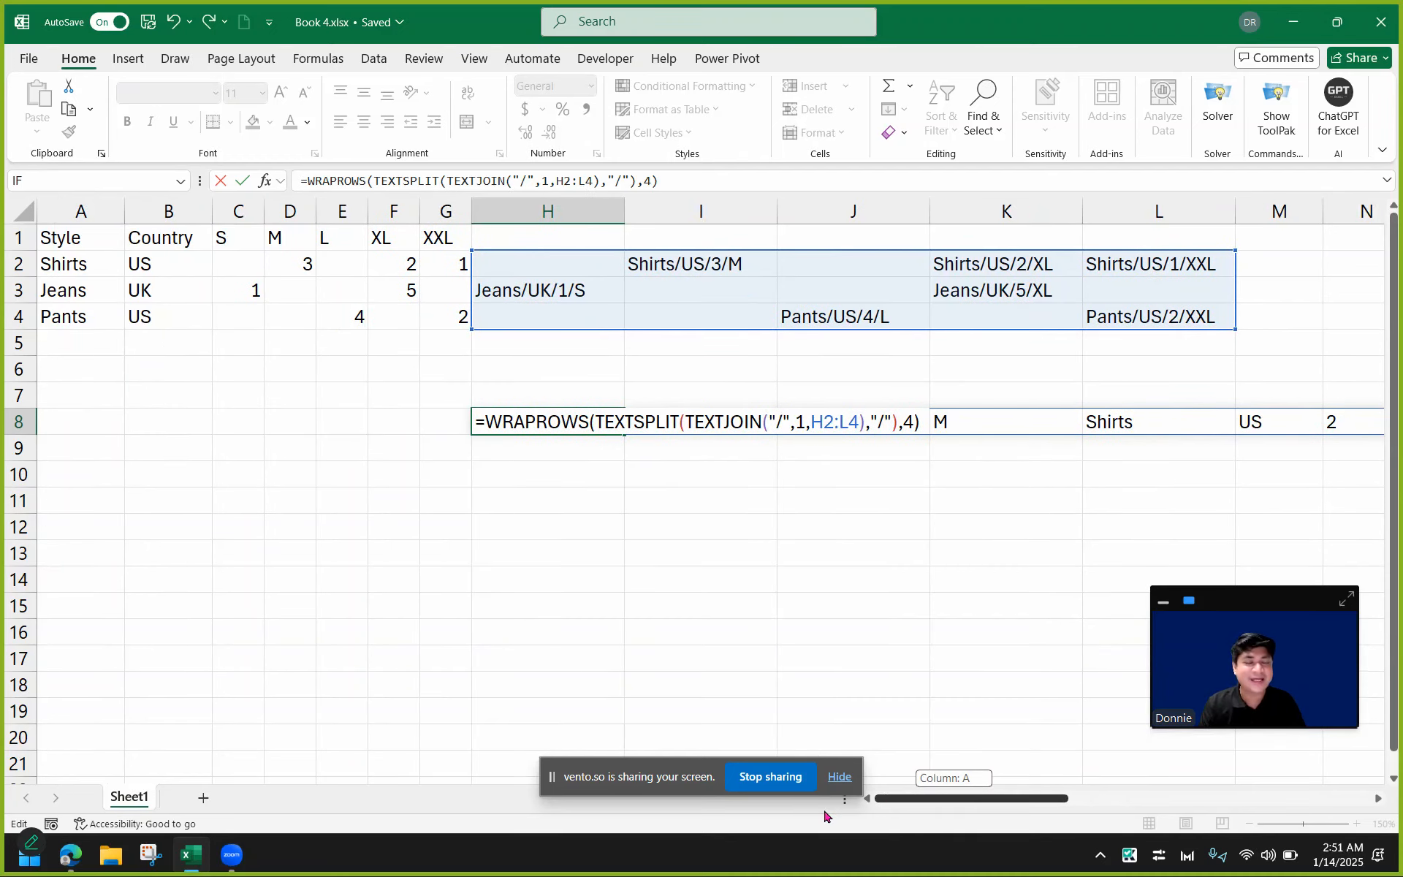
drag(856, 815, 936, 809)
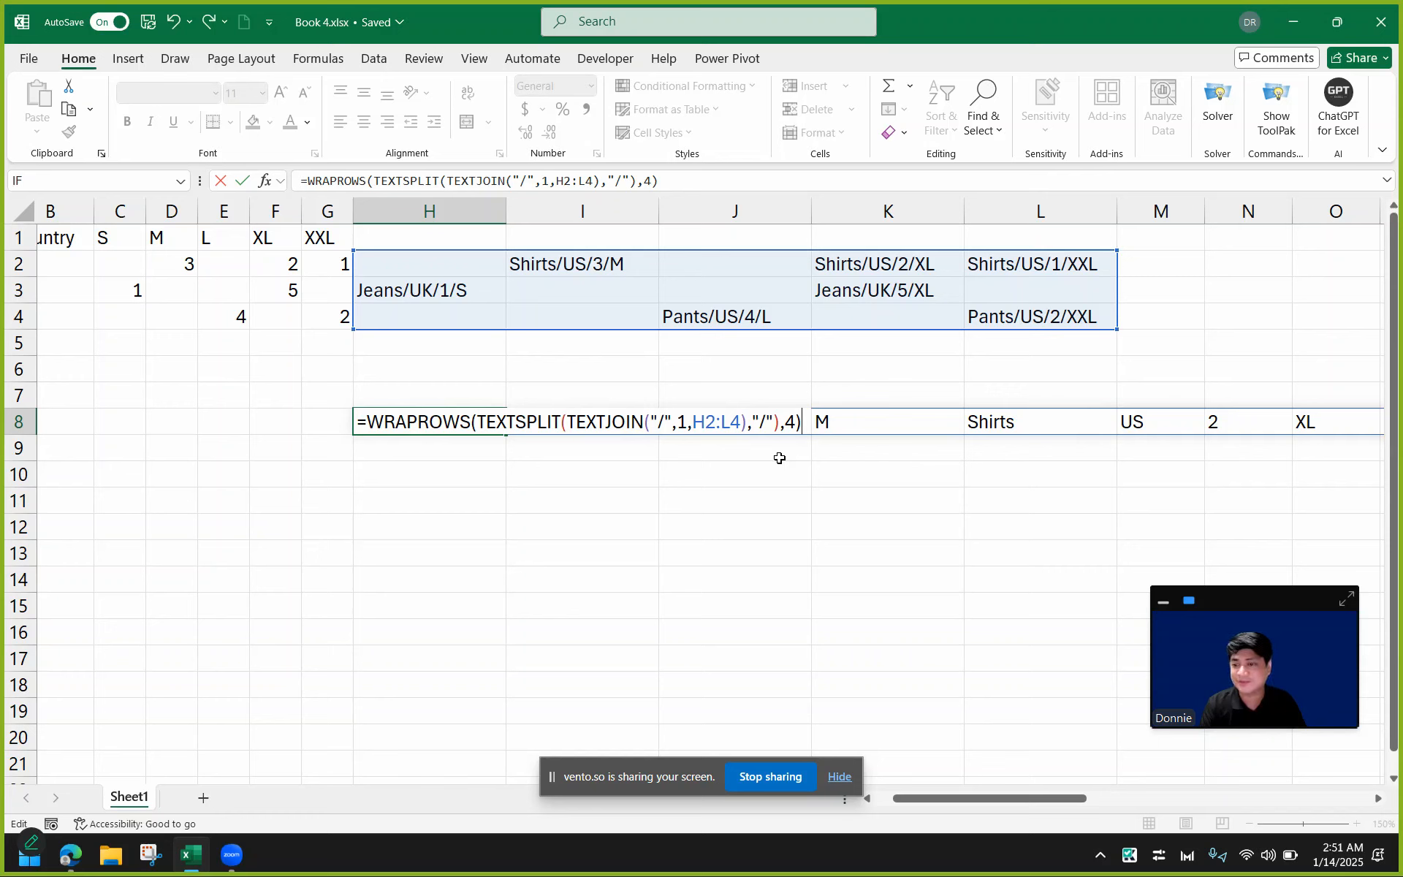
key(Return)
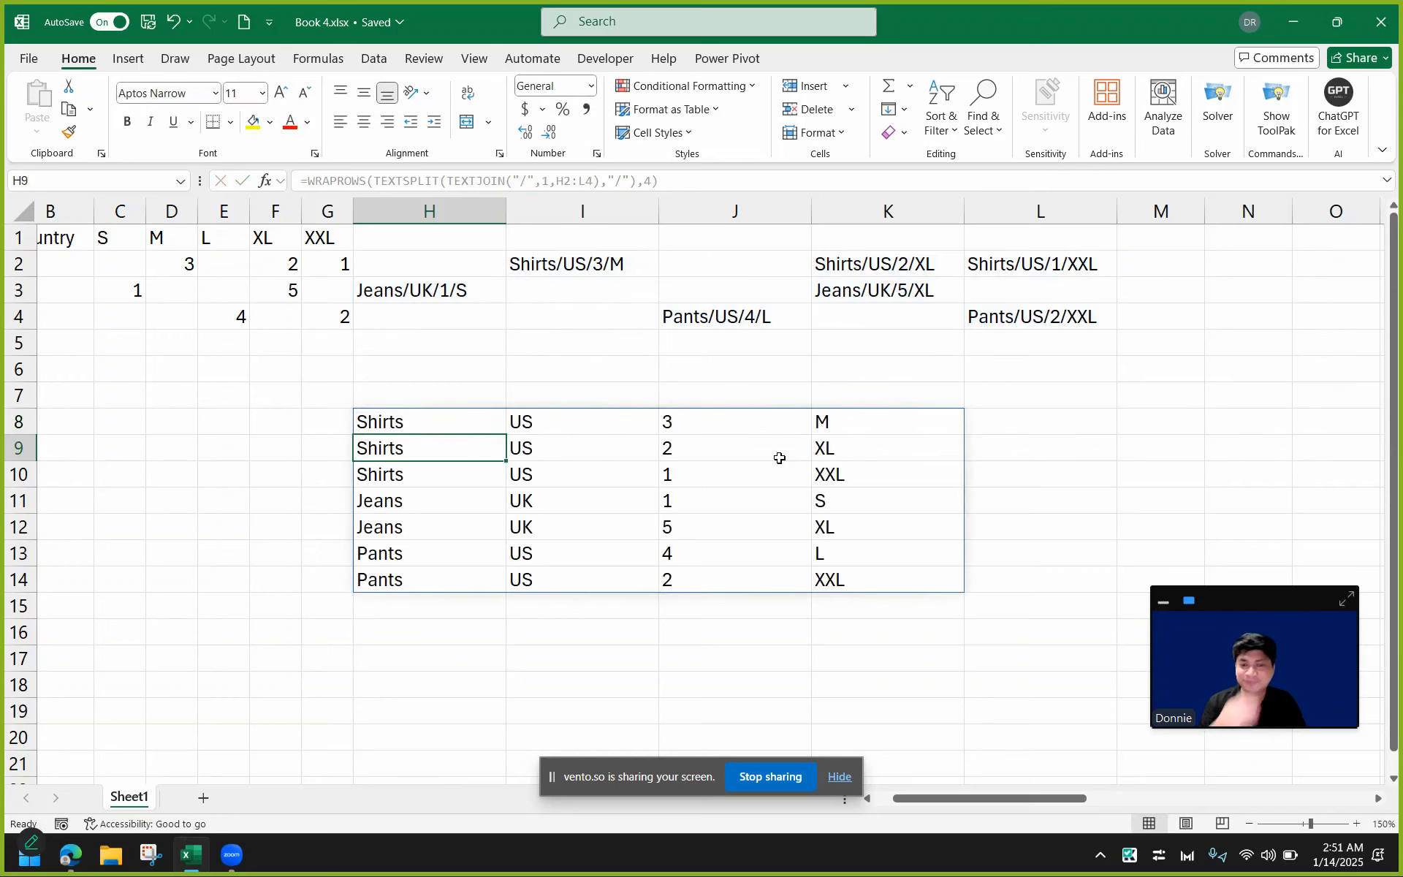
Compare the reshaped table in H8:K14 with the source data in A1:G4.
click(469, 421)
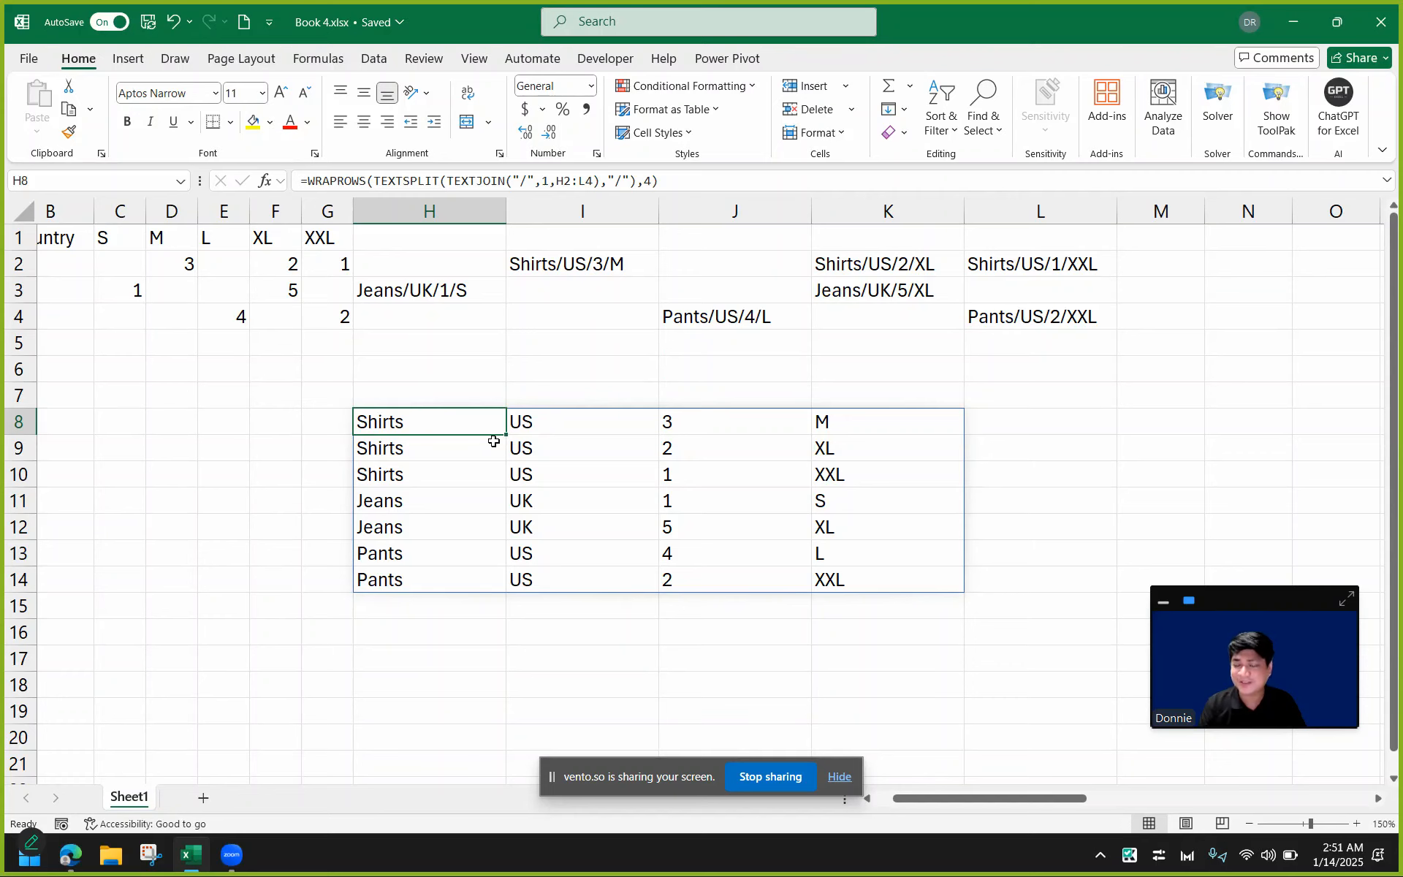
drag(979, 799, 840, 797)
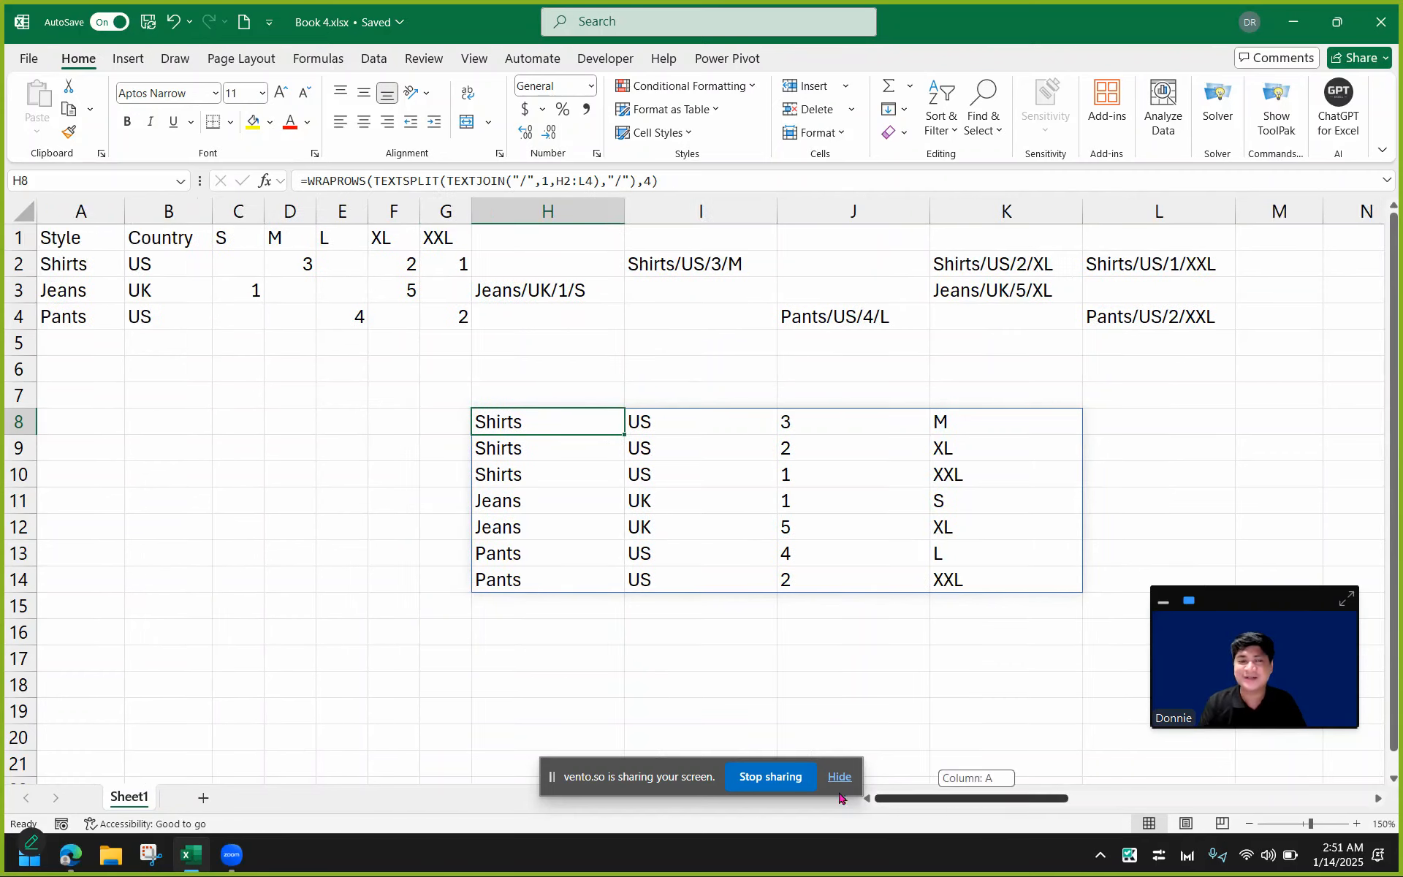
drag(94, 238, 437, 308)
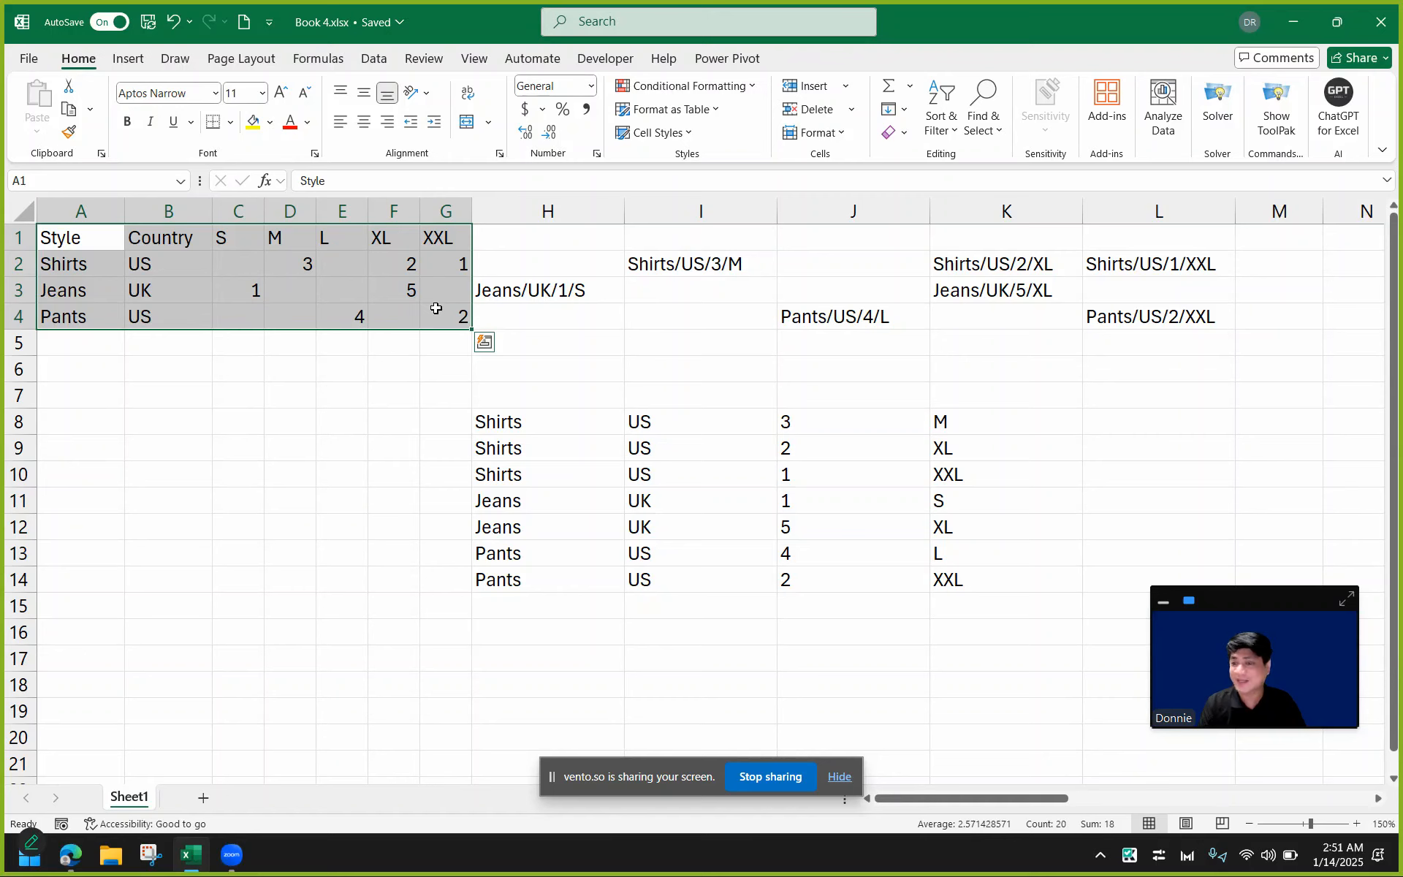
click(562, 415)
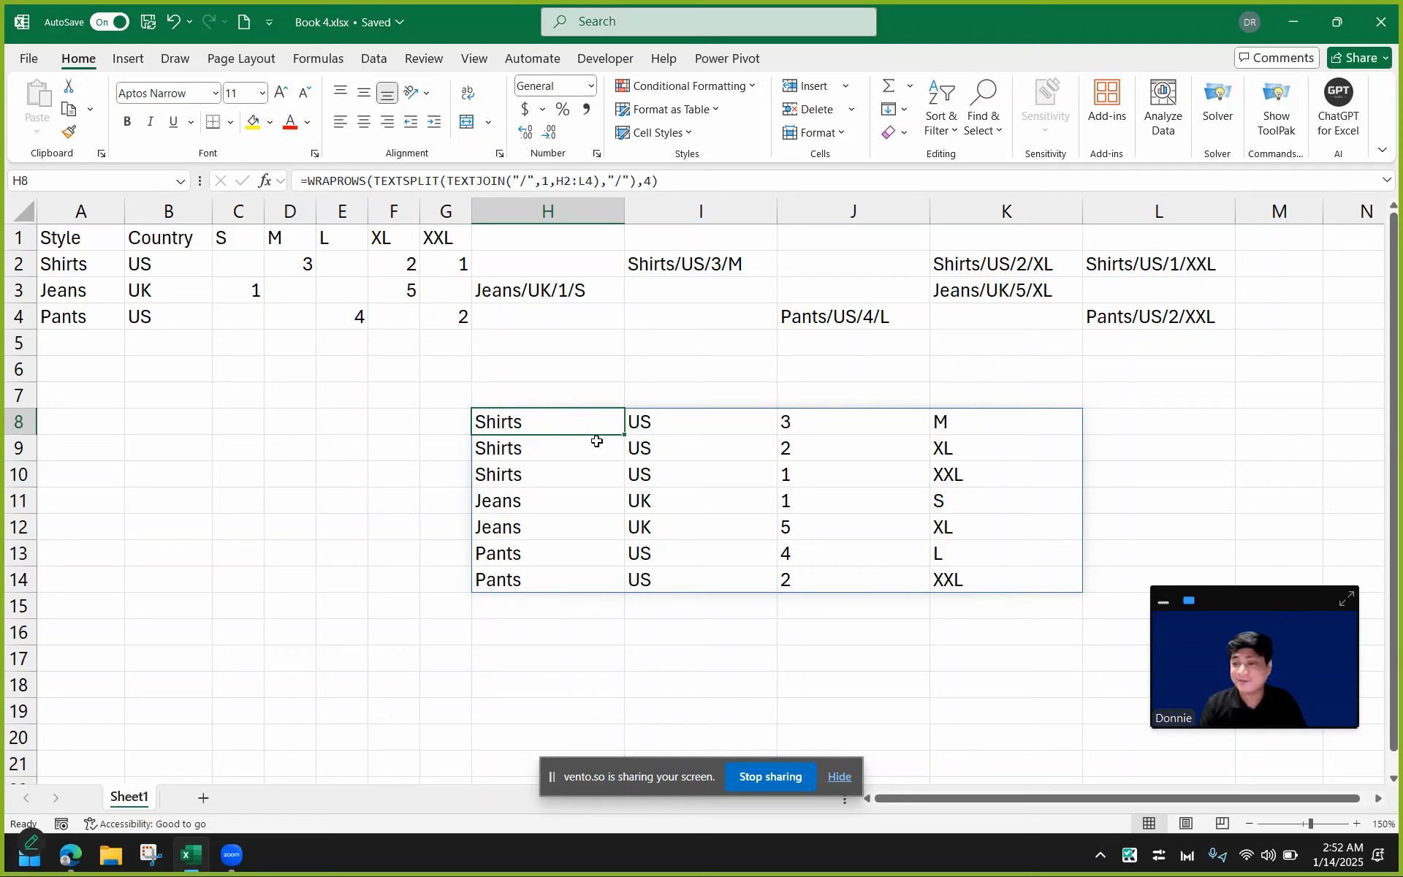
click(839, 778)
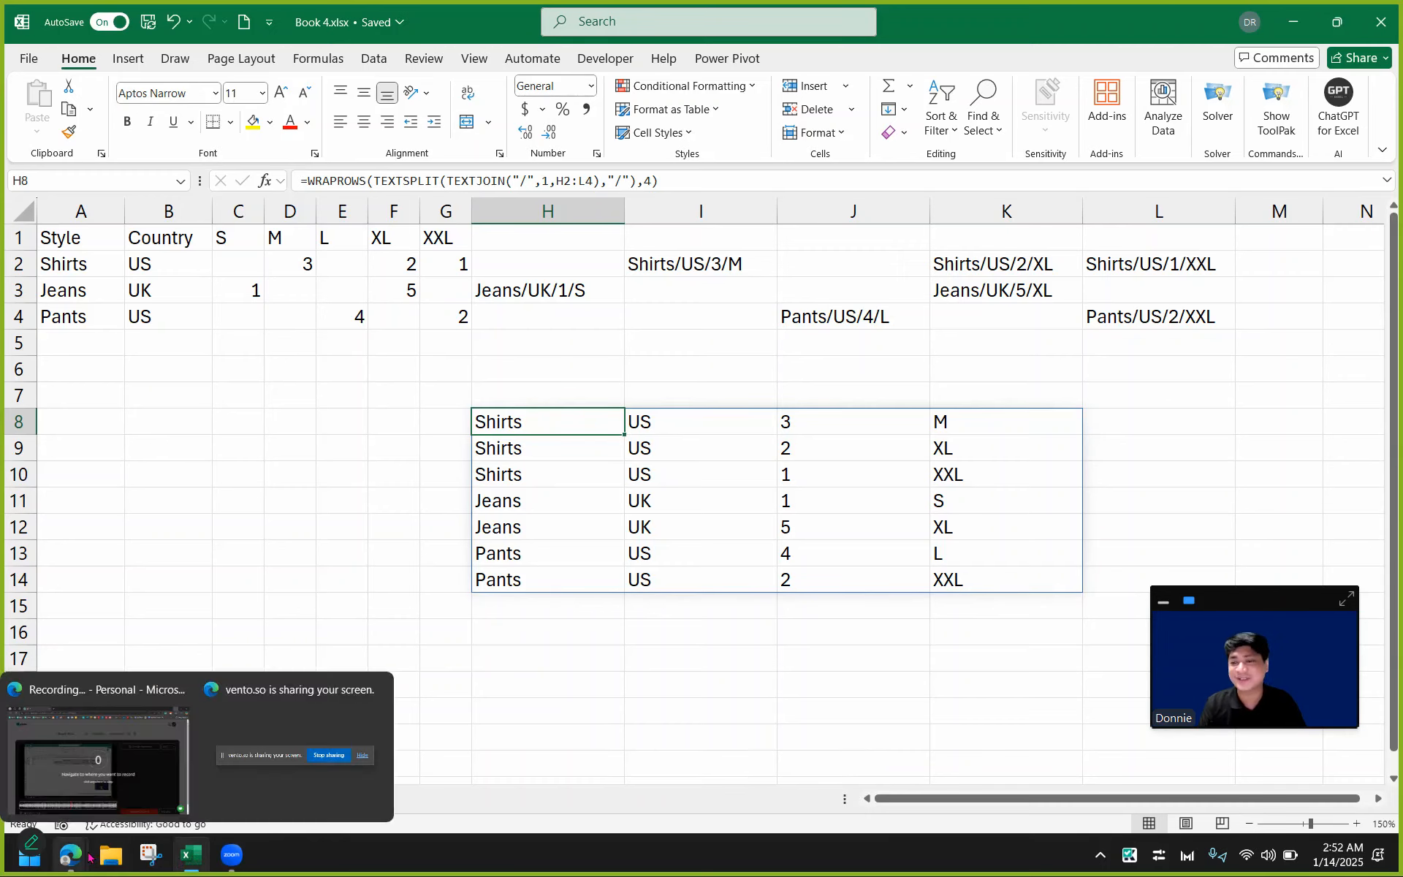